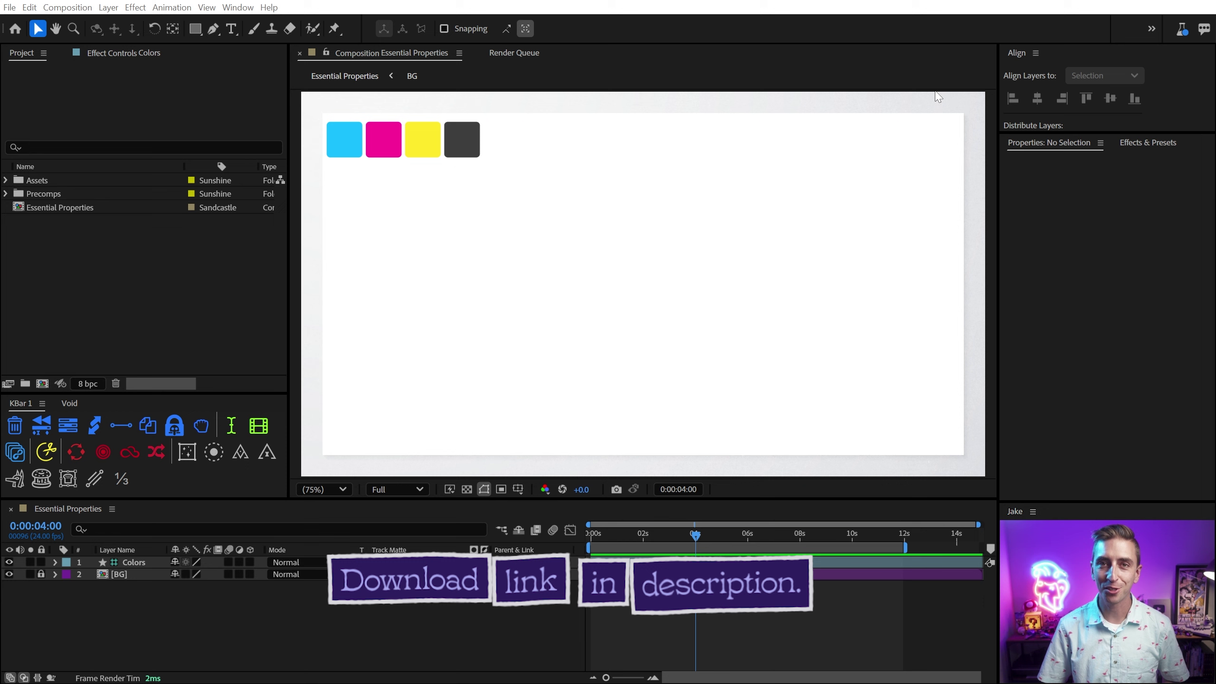
Step: Create a centred ellipse shape layer filling the composition with the Ellipse tool
{"action": "left_click", "coordinate": [733, 603]}
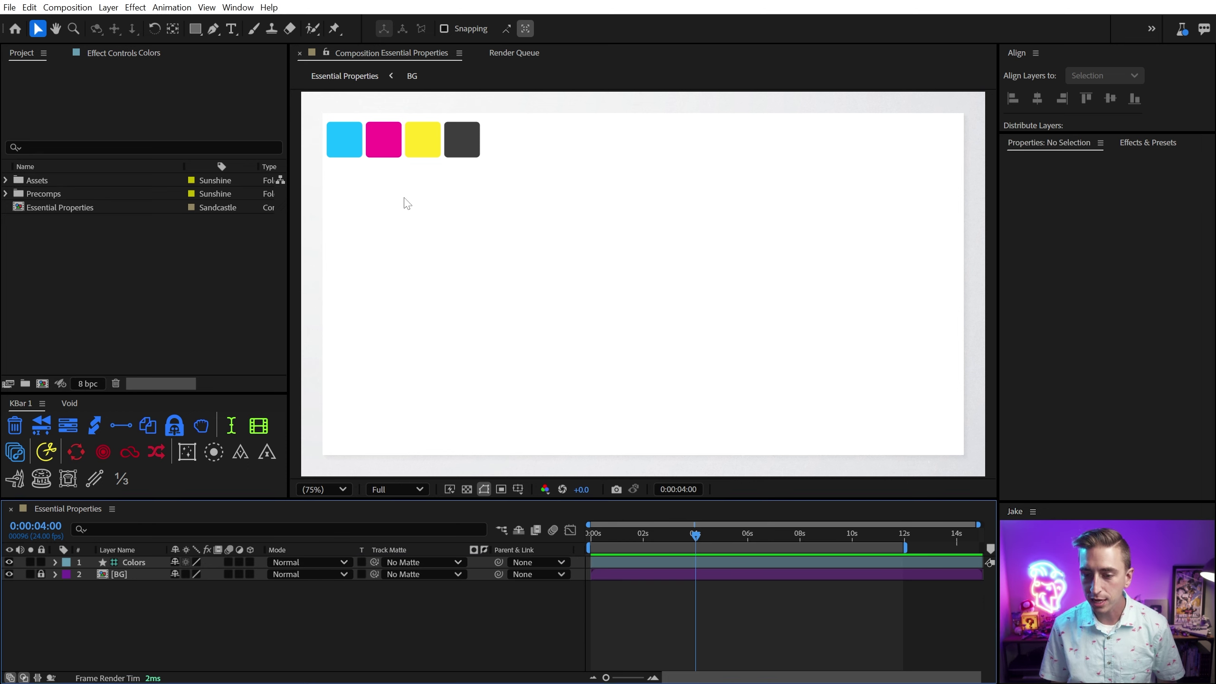
{"action": "left_click", "coordinate": [101, 596]}
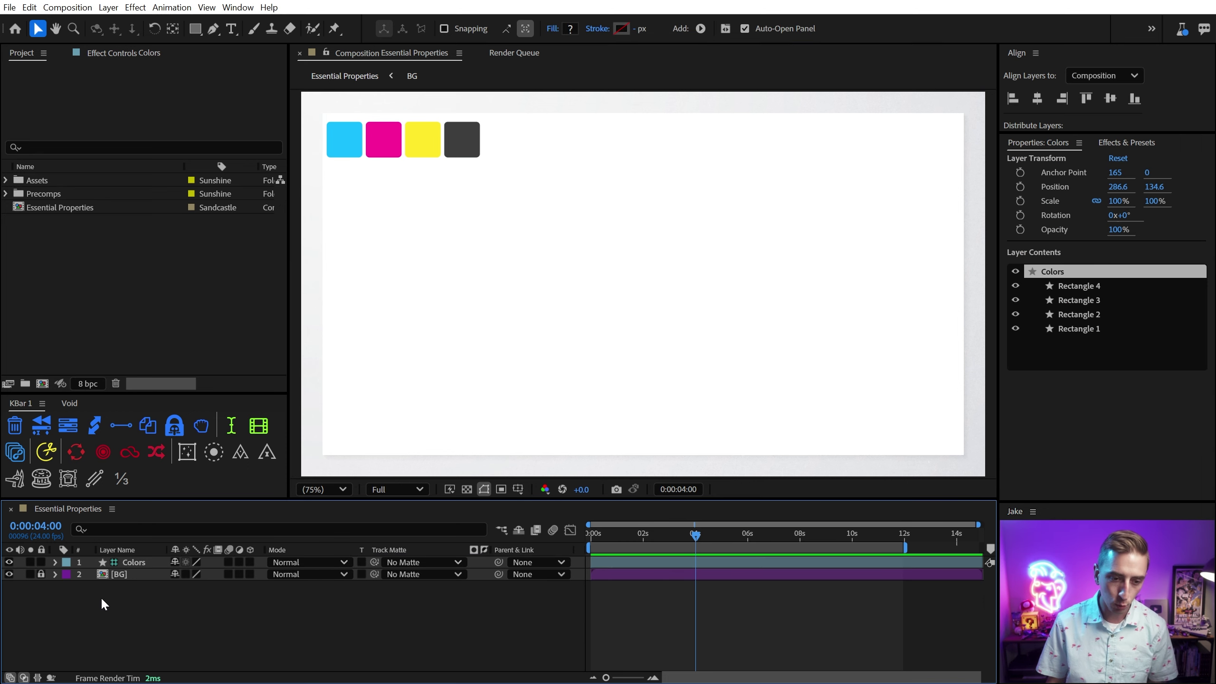
{"action": "left_click", "coordinate": [226, 333]}
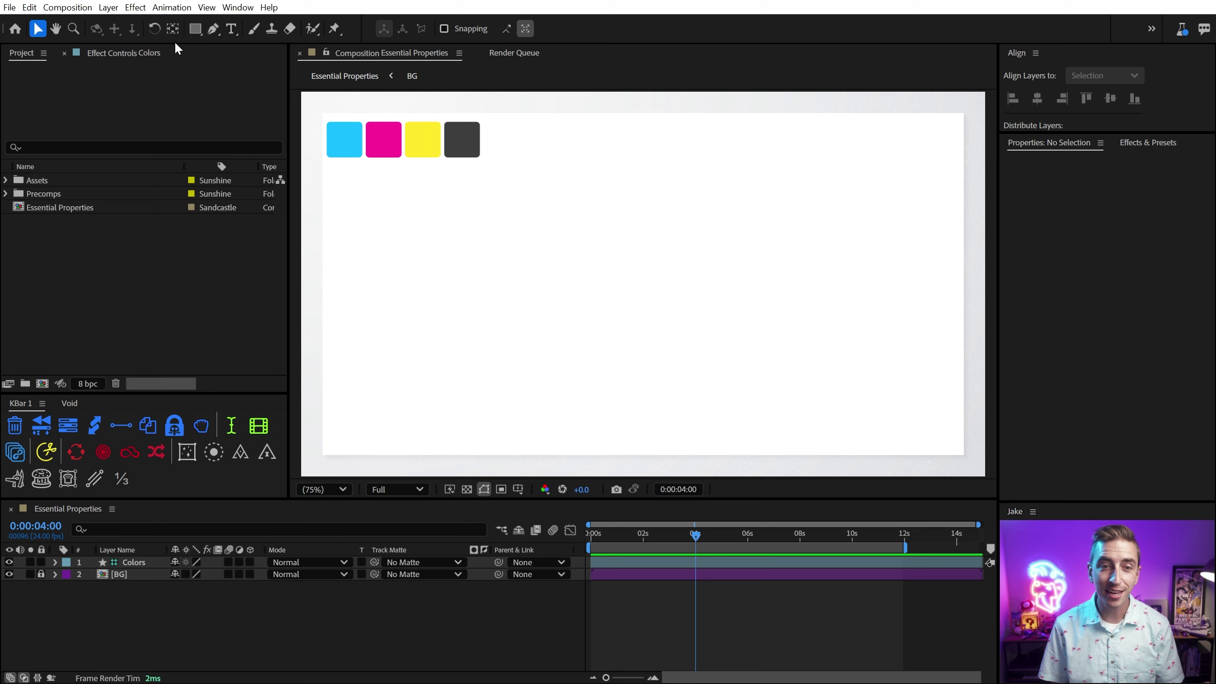
{"action": "left_click_drag", "start_coordinate": [194, 28], "coordinate": [238, 57]}
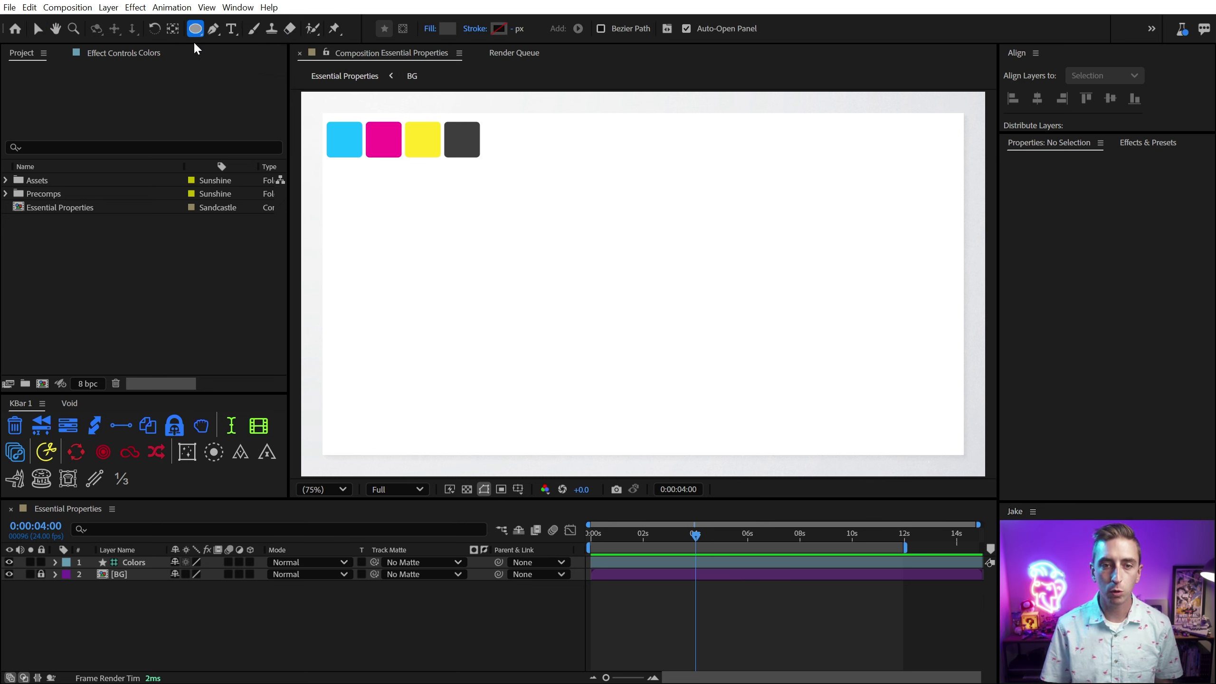
{"action": "double_click", "coordinate": [195, 28]}
{"action": "key", "text": "v"}
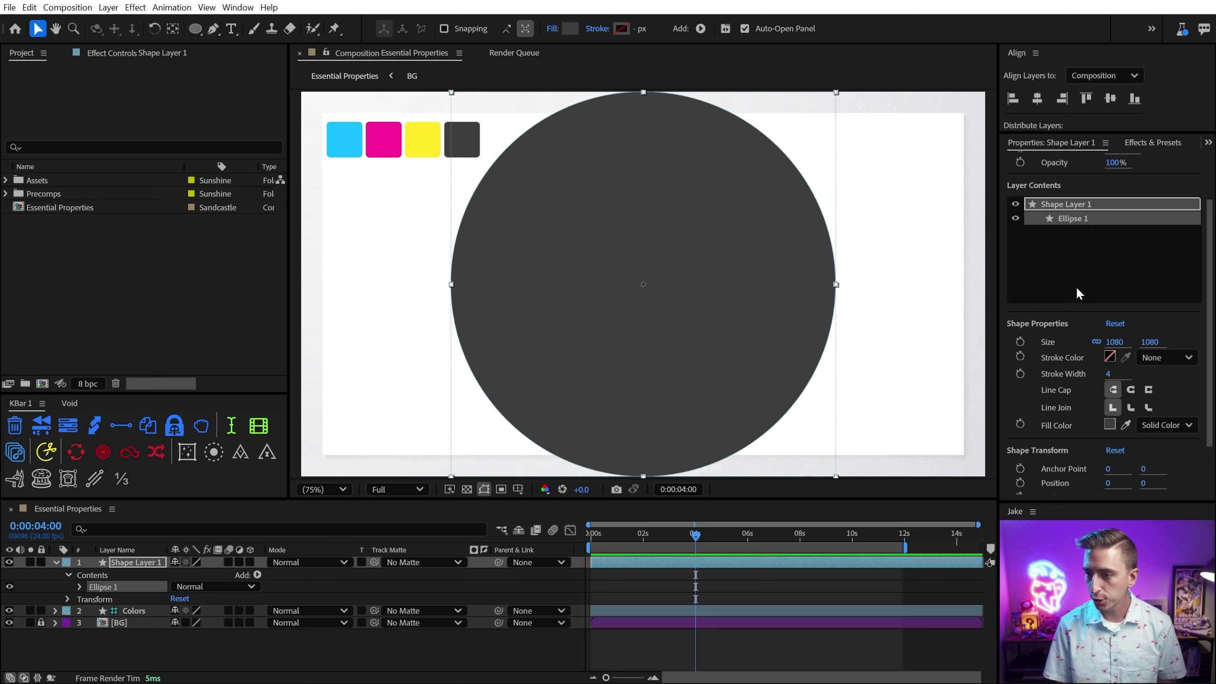
Step: Resize the ellipse to 250 × 250
{"action": "left_click_drag", "start_coordinate": [1111, 343], "coordinate": [1133, 373]}
{"action": "left_click", "coordinate": [1112, 341]}
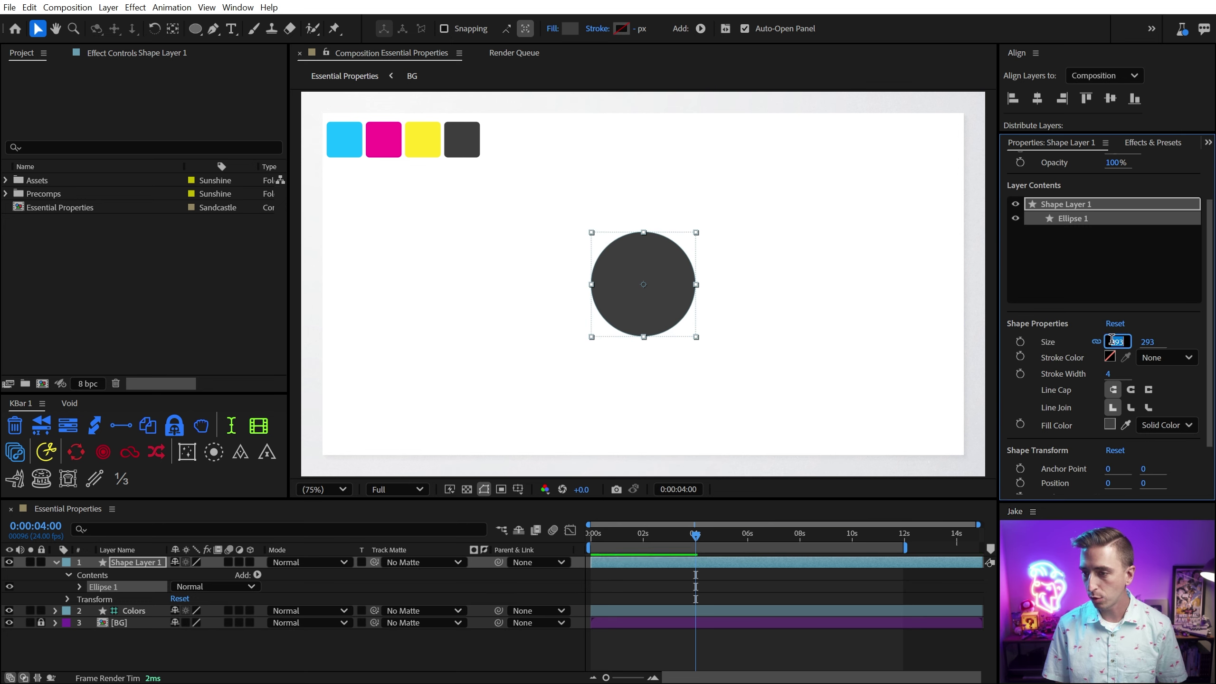
{"action": "type", "text": "5"}
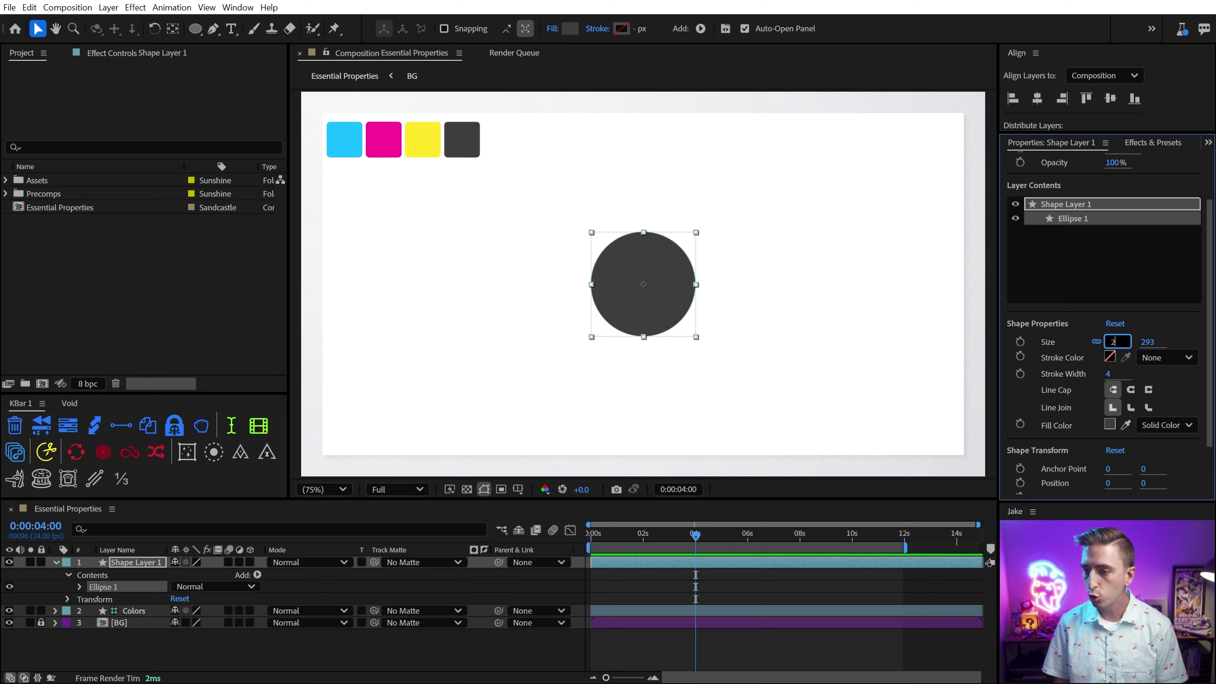
{"action": "type", "text": "50"}
{"action": "key", "text": "Return"}
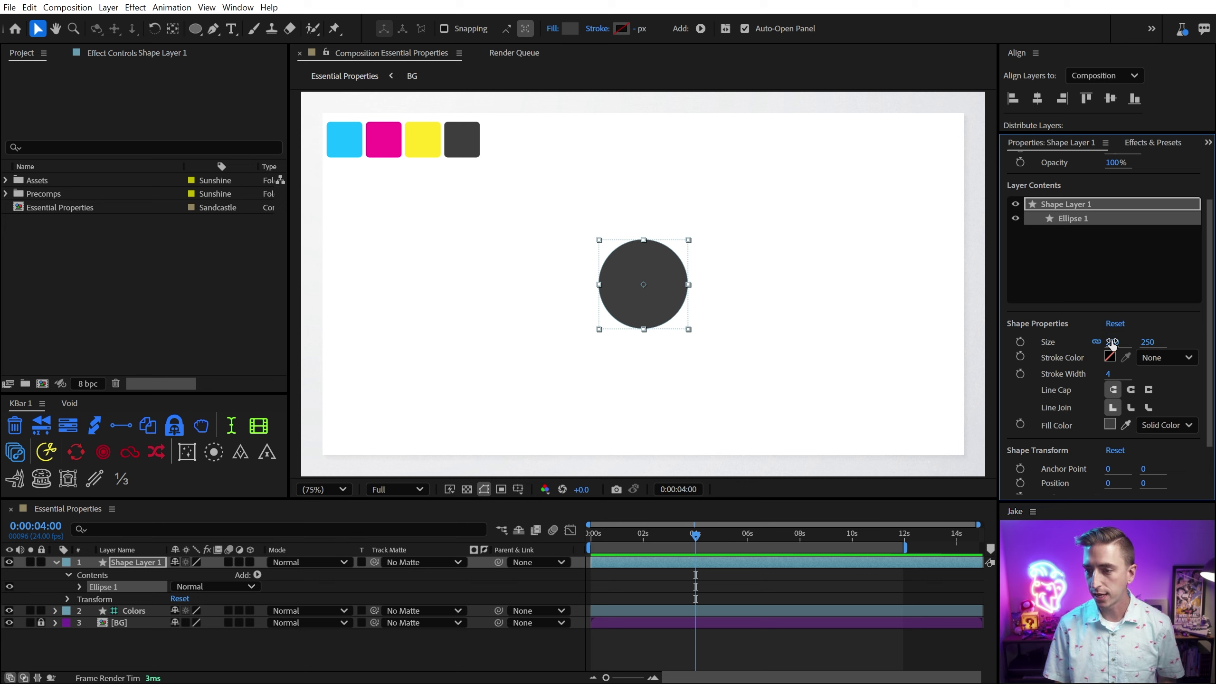
Step: Fill the circle with the cyan swatch colour and begin renaming the shape layer
{"action": "left_click", "coordinate": [1126, 425]}
{"action": "left_click", "coordinate": [345, 145]}
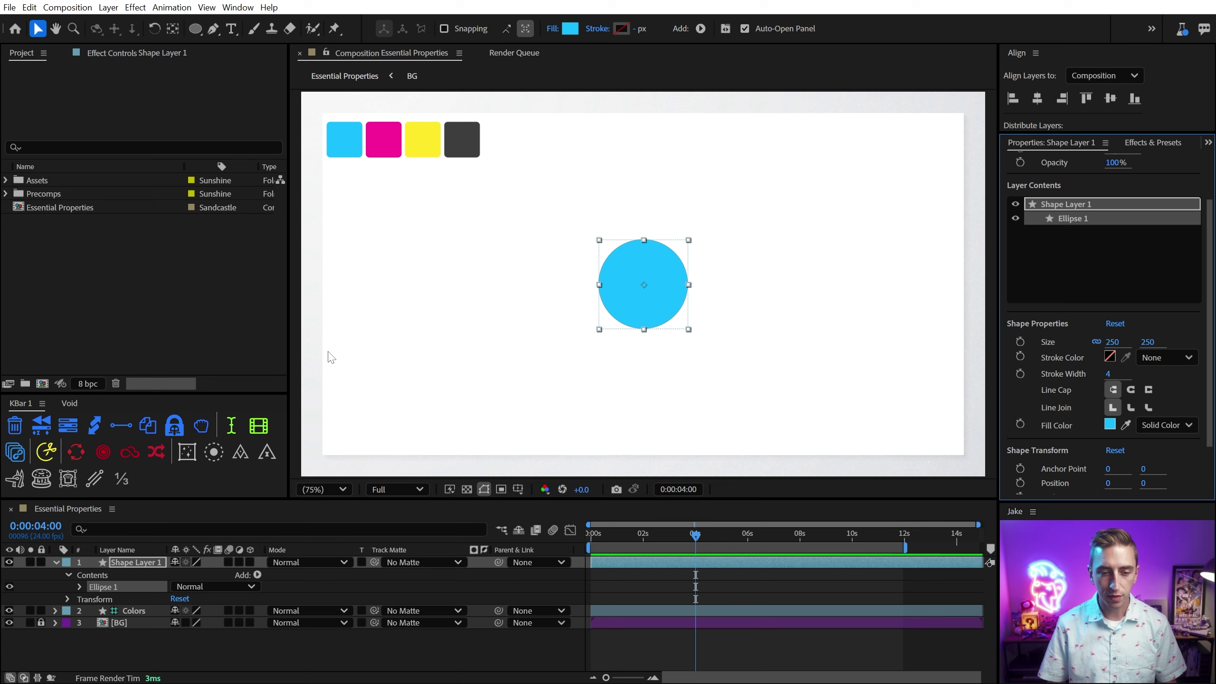
{"action": "left_click", "coordinate": [115, 563]}
{"action": "key", "text": "Return"}
Step: Name the layer Circle and add Texturelabs_Paper_341M.jpg from Assets > Textures to the composition
{"action": "type", "text": "Circl"}
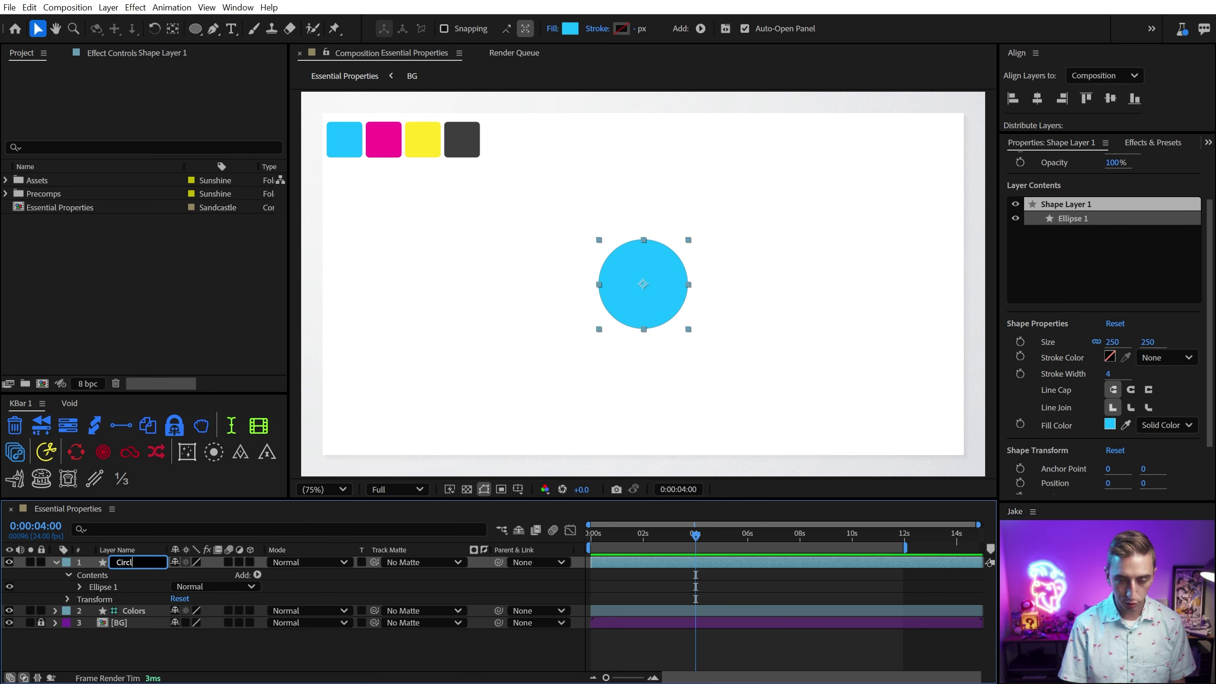
{"action": "type", "text": "e"}
{"action": "key", "text": "Return"}
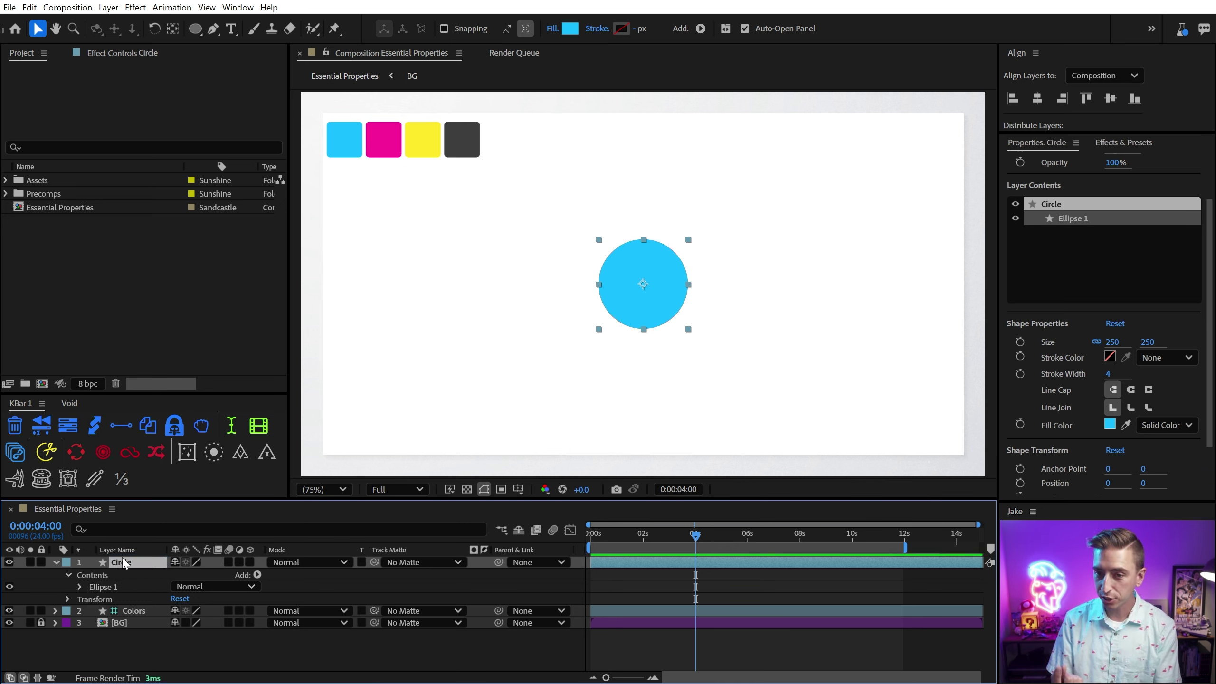
{"action": "left_click", "coordinate": [6, 180]}
{"action": "left_click", "coordinate": [20, 194]}
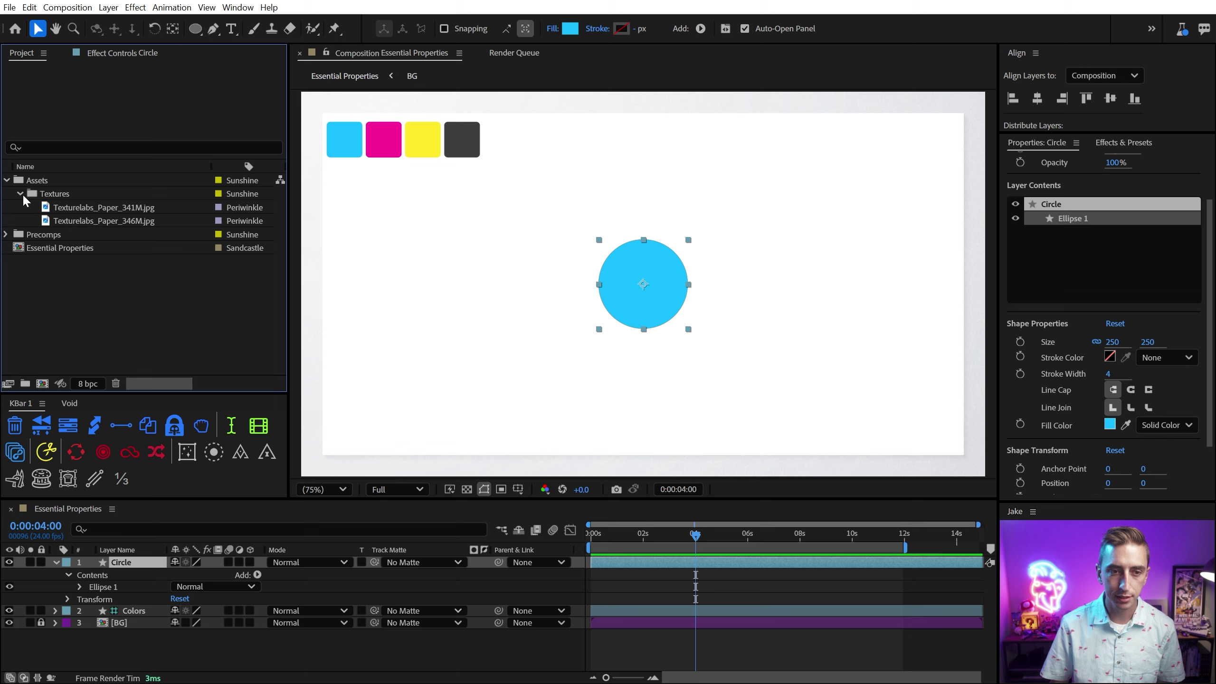
{"action": "left_click_drag", "start_coordinate": [74, 208], "coordinate": [644, 285]}
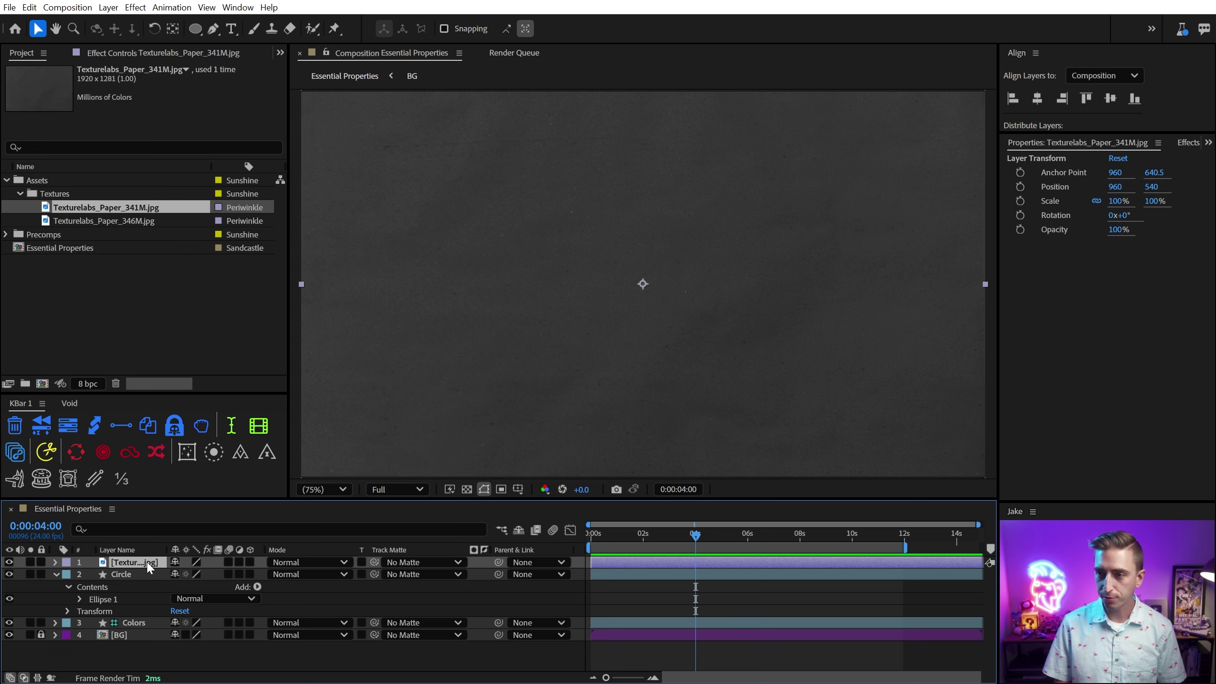
Step: Blend the texture in Overlay mode, matte it to the Circle layer, and view at 200%
{"action": "left_click", "coordinate": [286, 563]}
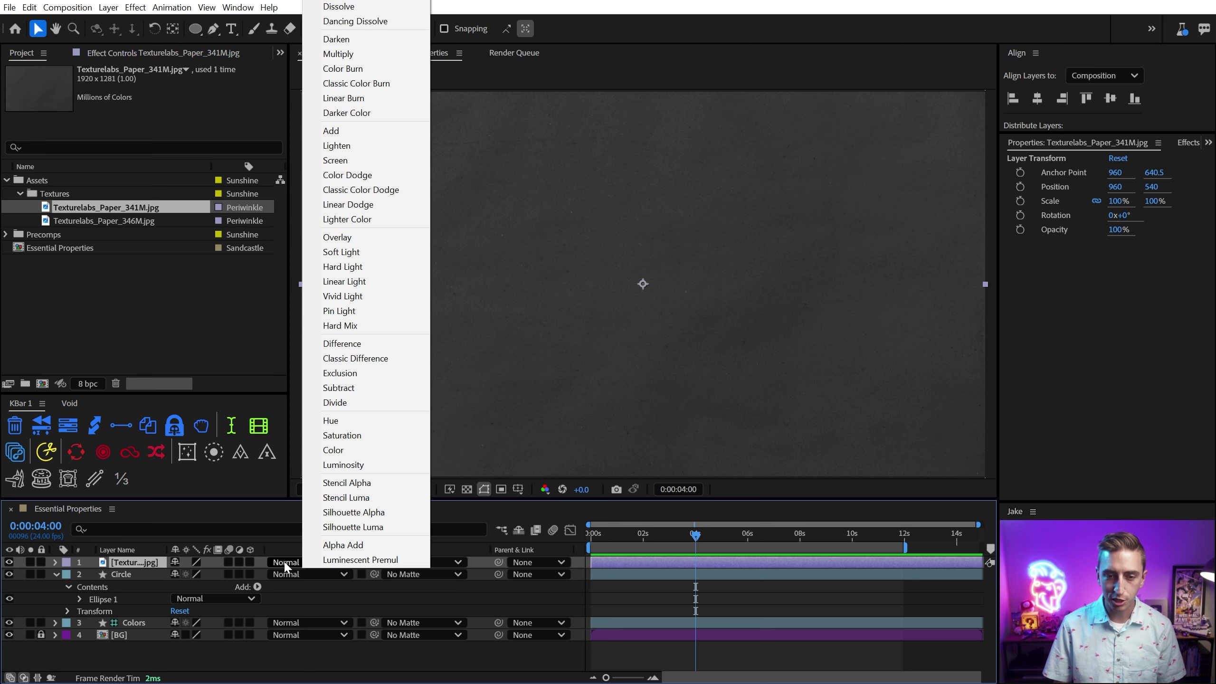
{"action": "left_click", "coordinate": [369, 238]}
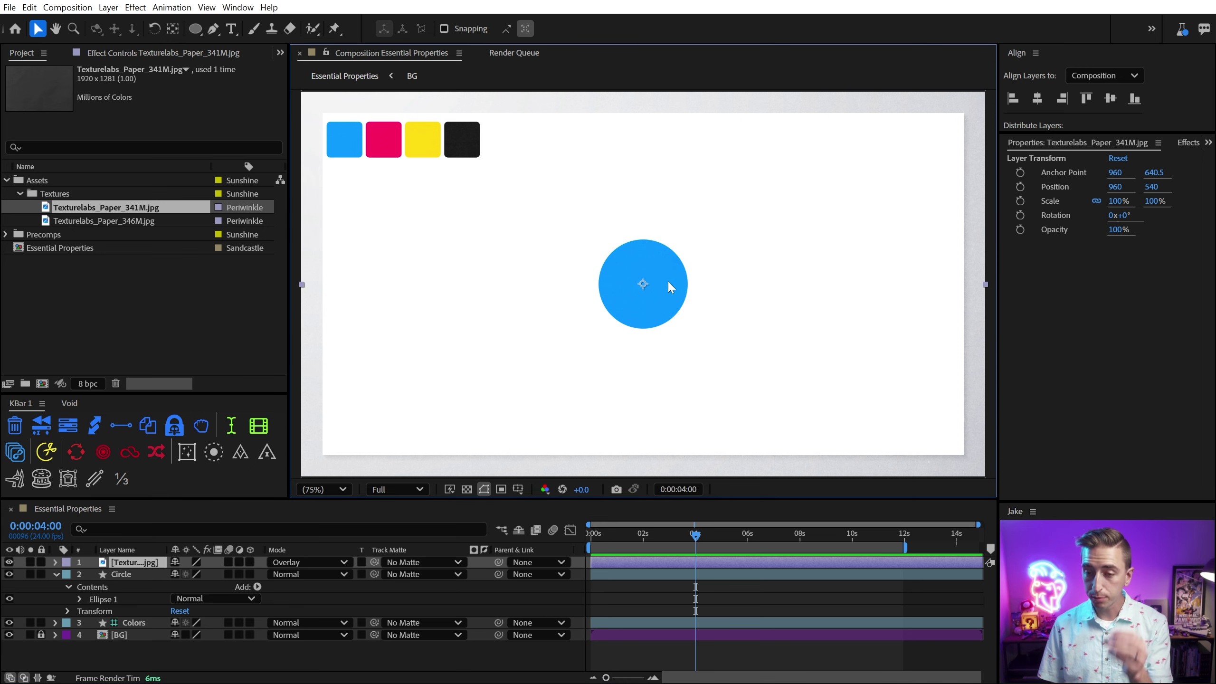
{"action": "left_click_drag", "start_coordinate": [374, 562], "coordinate": [126, 578]}
{"action": "left_click", "coordinate": [123, 574]}
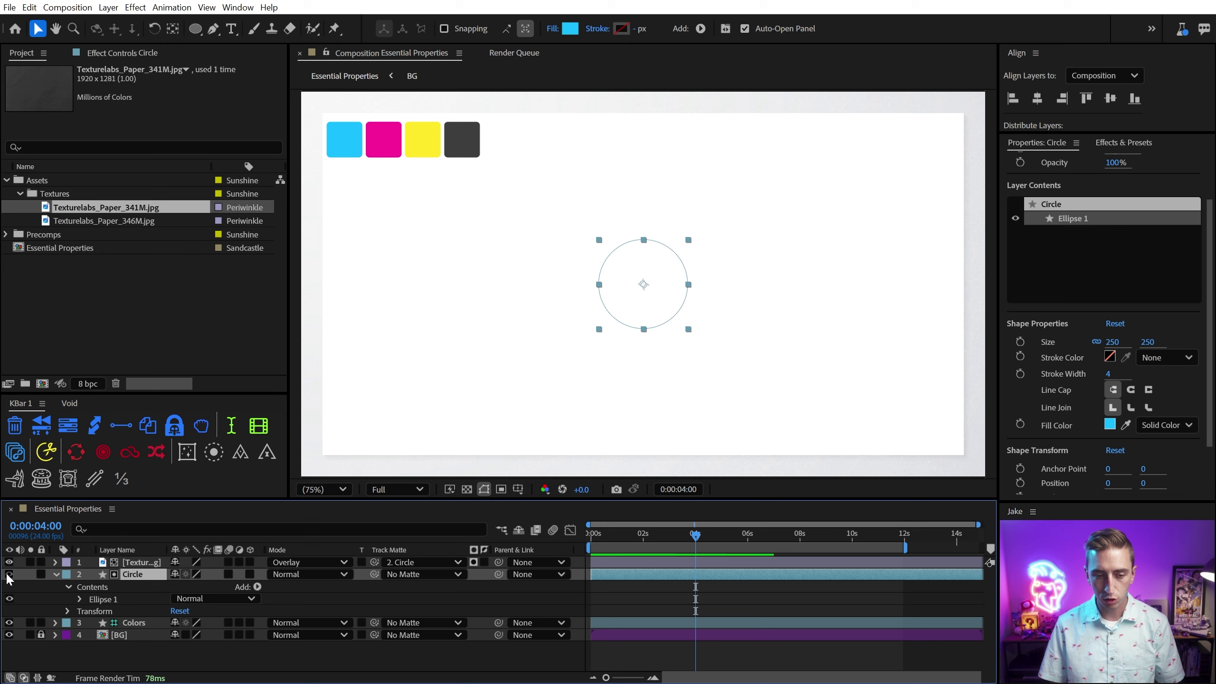
{"action": "left_click", "coordinate": [9, 575]}
{"action": "left_click", "coordinate": [142, 563]}
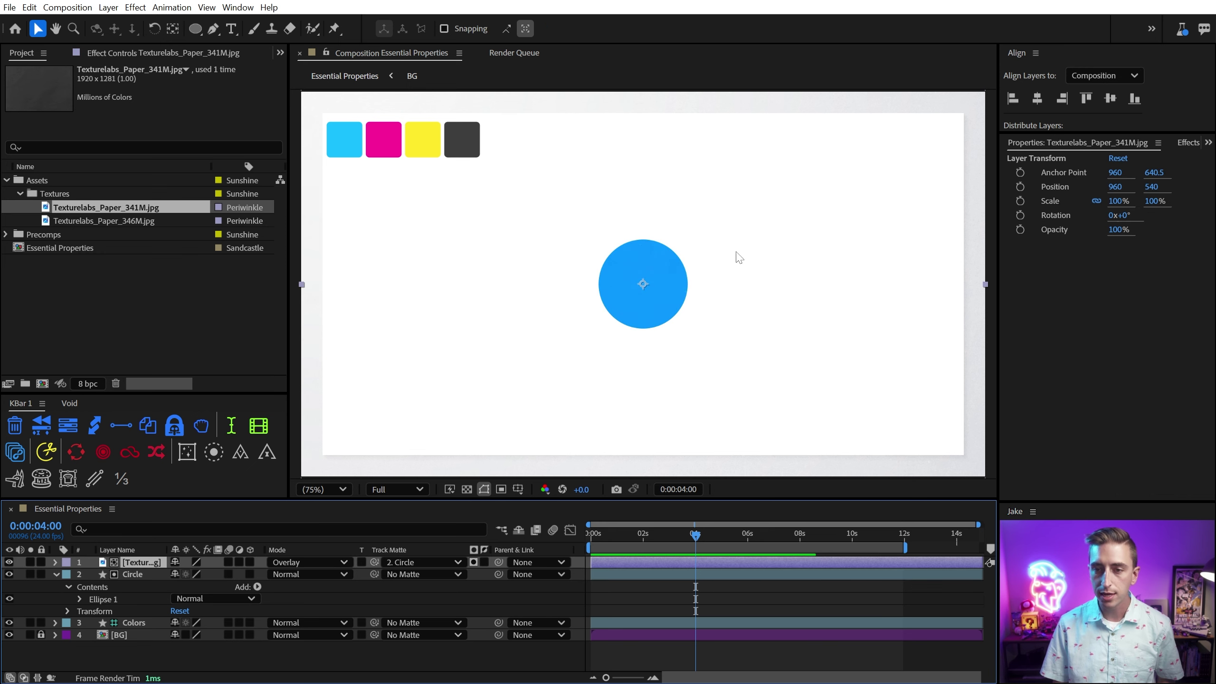
{"action": "key", "text": "period"}
{"action": "key", "text": "period"}
{"action": "key", "text": "period"}
{"action": "key", "text": "period"}
{"action": "key", "text": "period"}
{"action": "key", "text": "comma"}
{"action": "key", "text": "comma"}
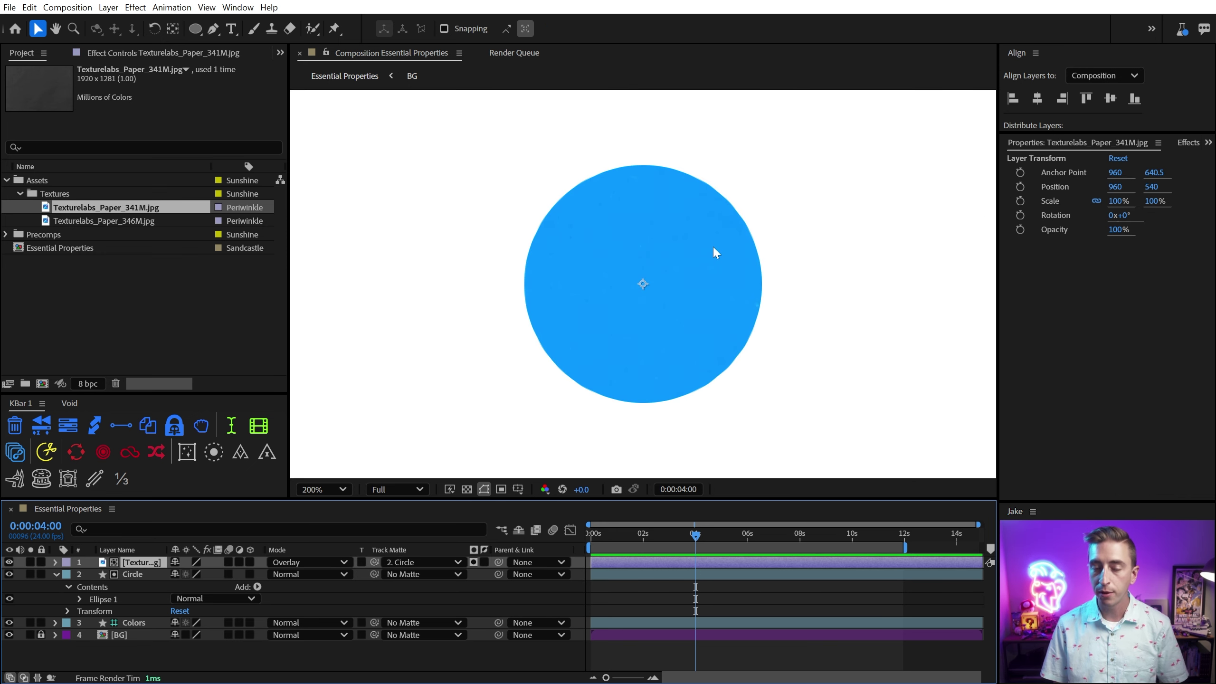
Step: Apply Levels to the paper texture, lowering Input White to 102, then return the view to 100%
{"action": "left_click", "coordinate": [130, 52]}
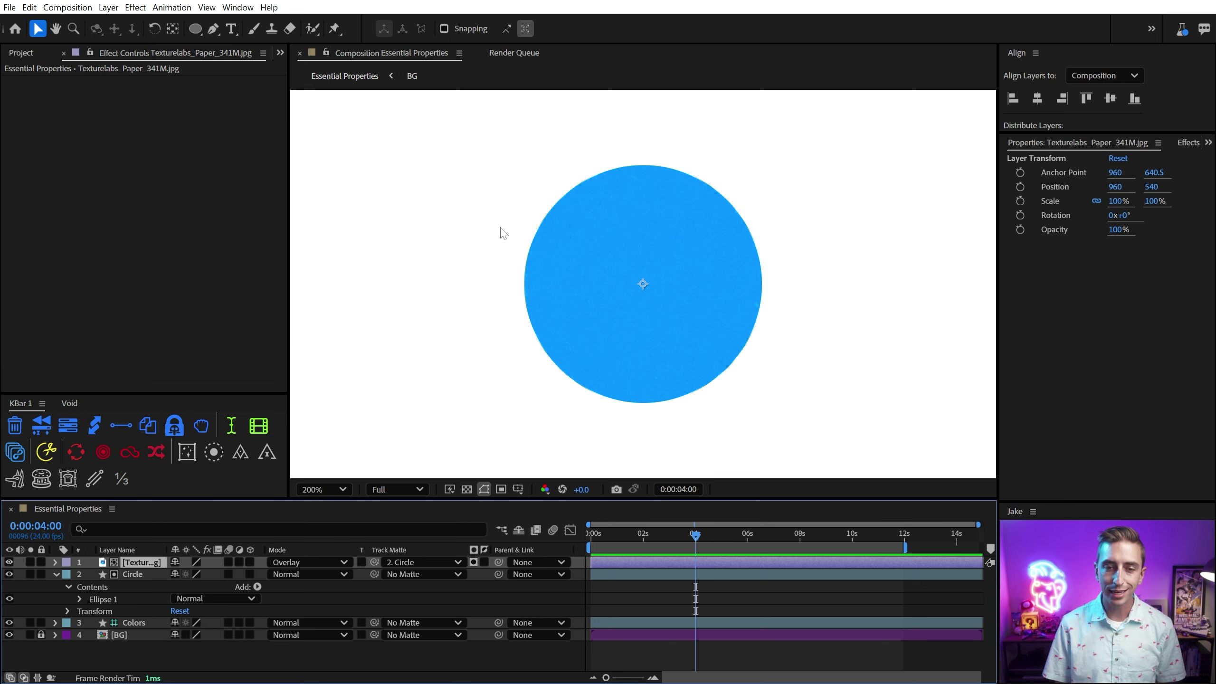
{"action": "key", "text": "ctrl+space"}
{"action": "type", "text": "levels"}
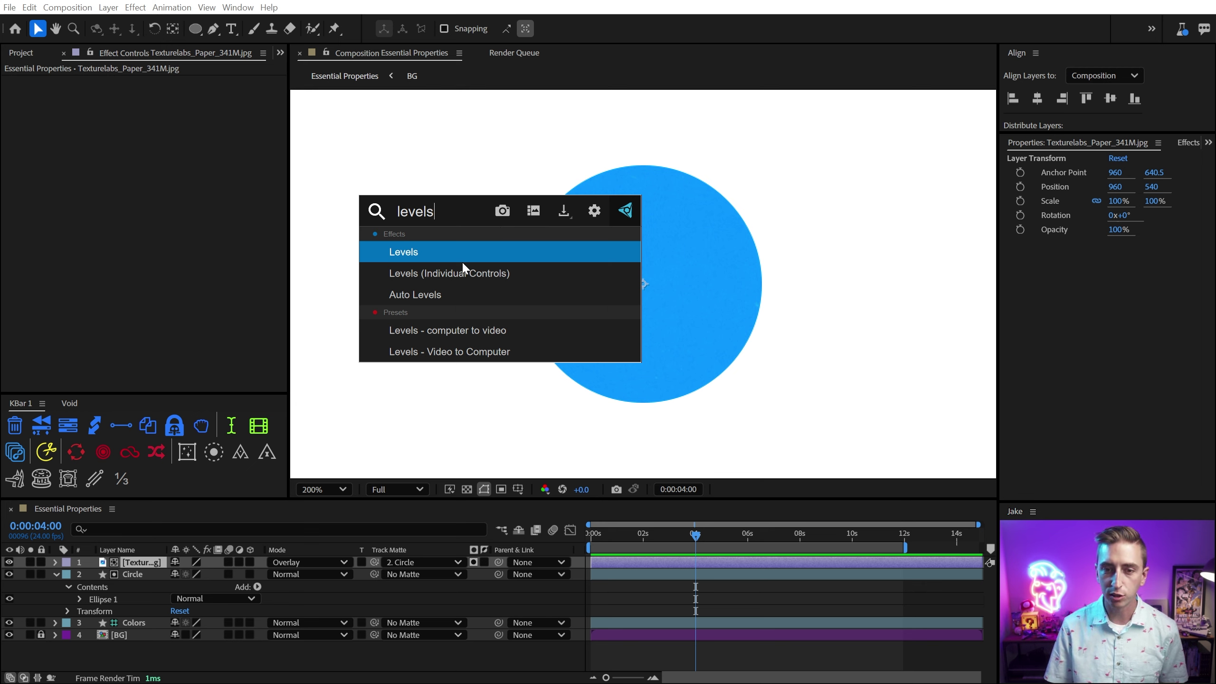
{"action": "left_click", "coordinate": [442, 251]}
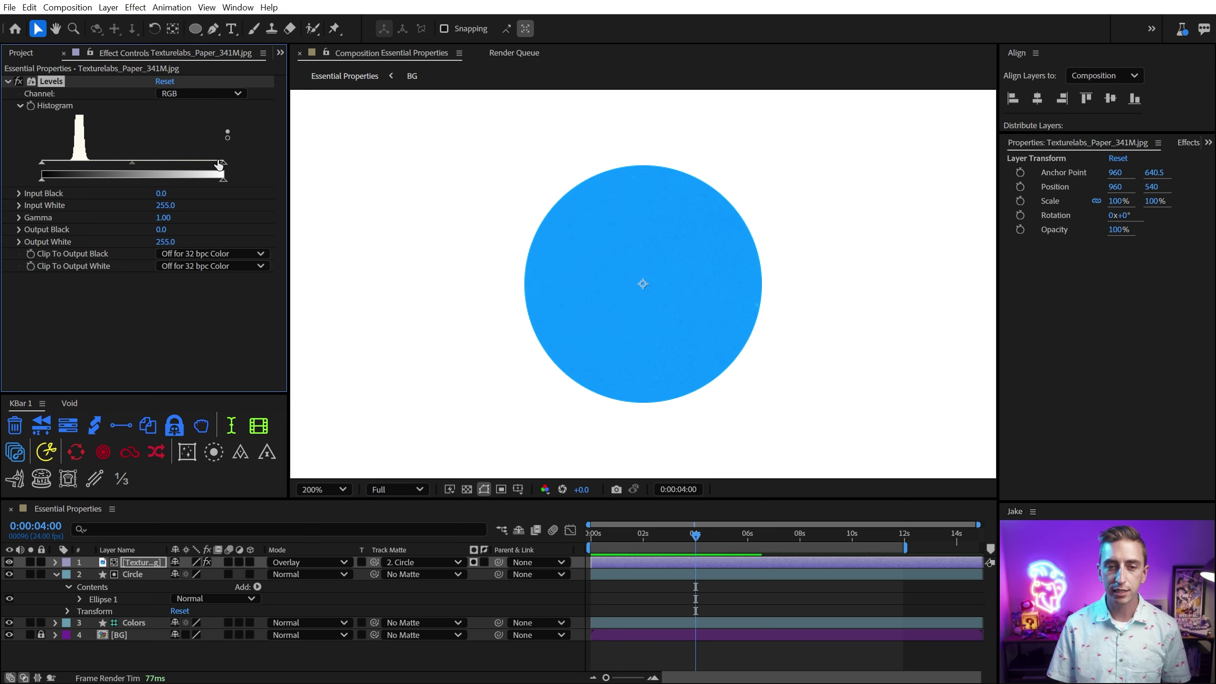
{"action": "left_click_drag", "start_coordinate": [223, 164], "coordinate": [114, 162]}
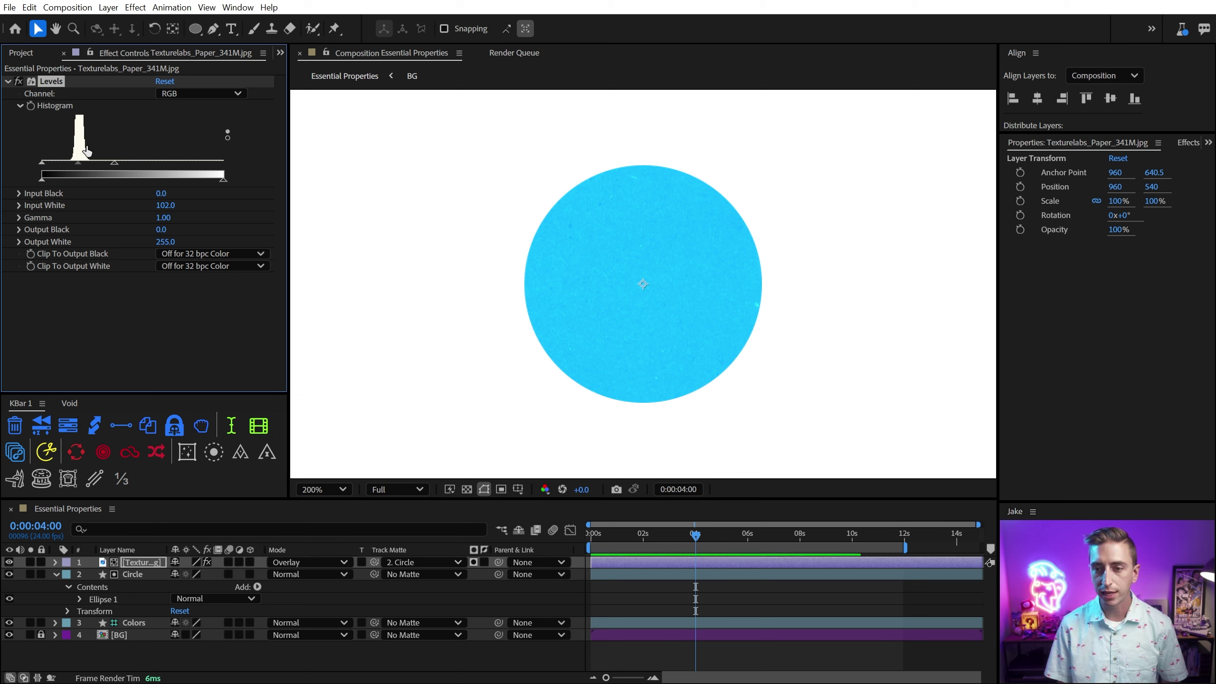
{"action": "left_click_drag", "start_coordinate": [661, 202], "coordinate": [656, 256]}
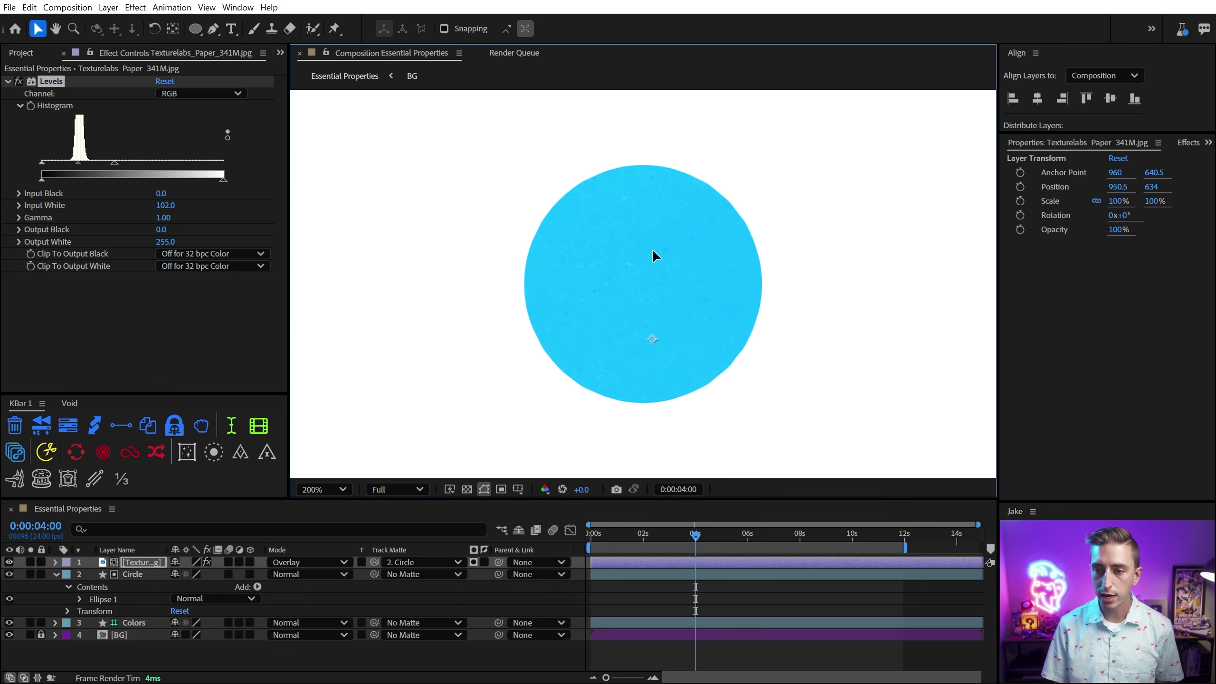
{"action": "key", "text": "ctrl+z"}
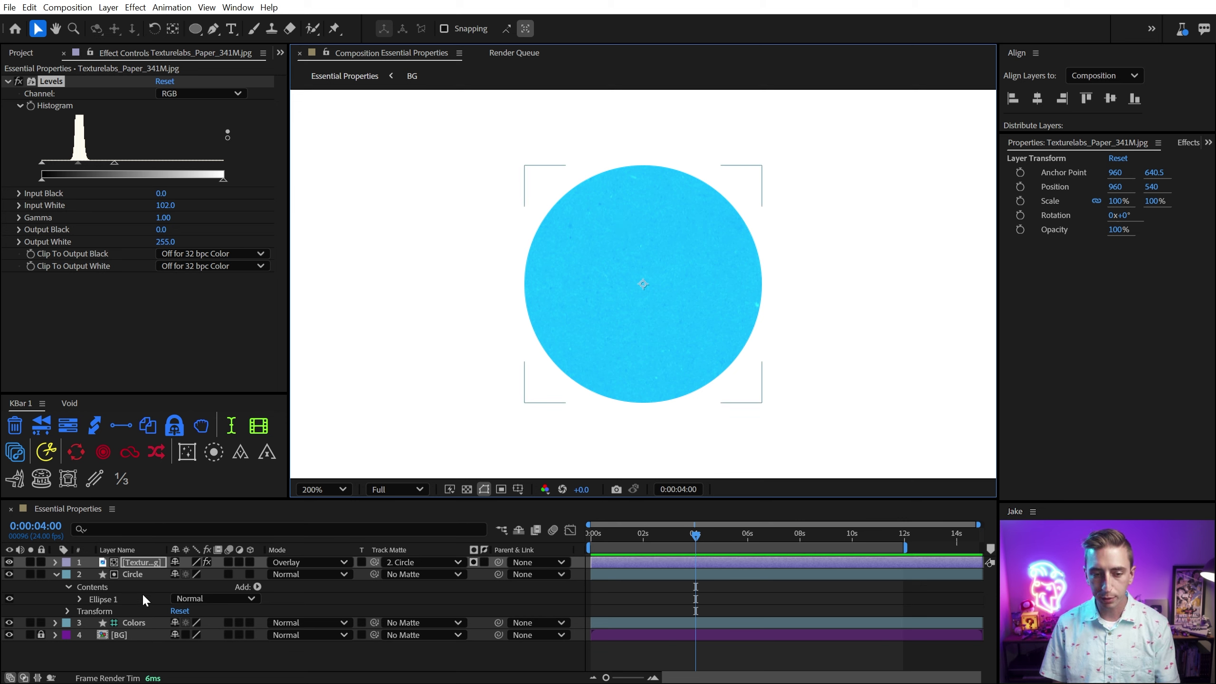
{"action": "left_click_drag", "start_coordinate": [175, 551], "coordinate": [255, 551]}
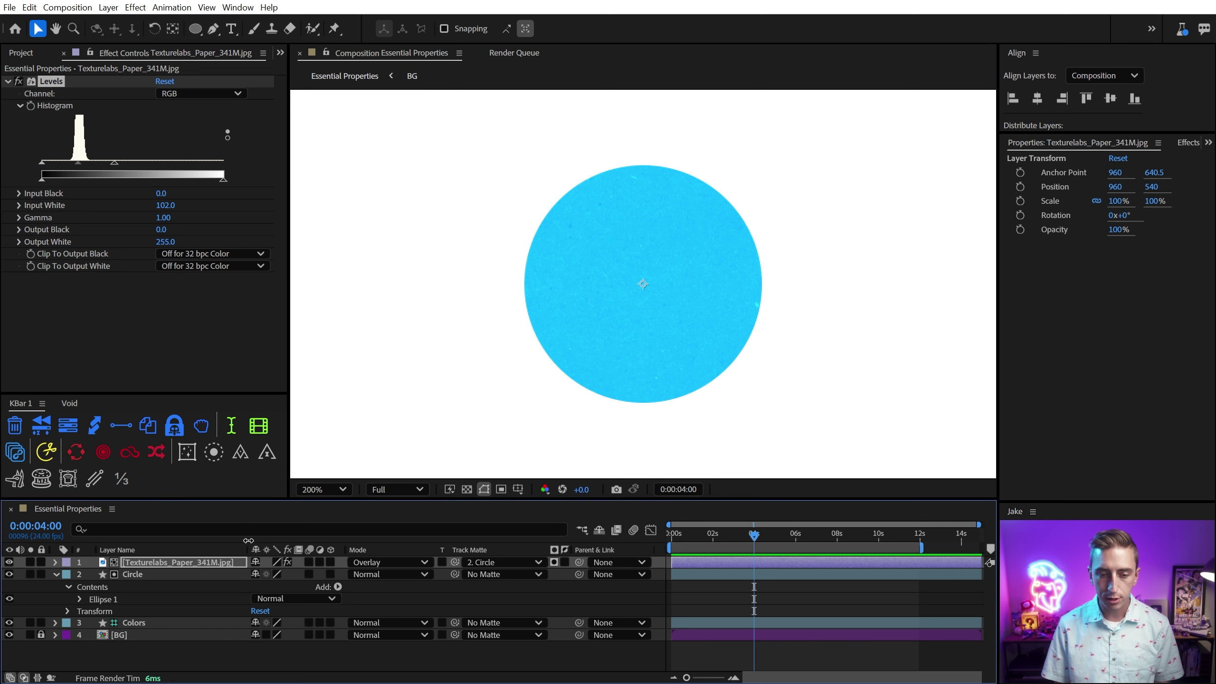
{"action": "key", "text": "comma"}
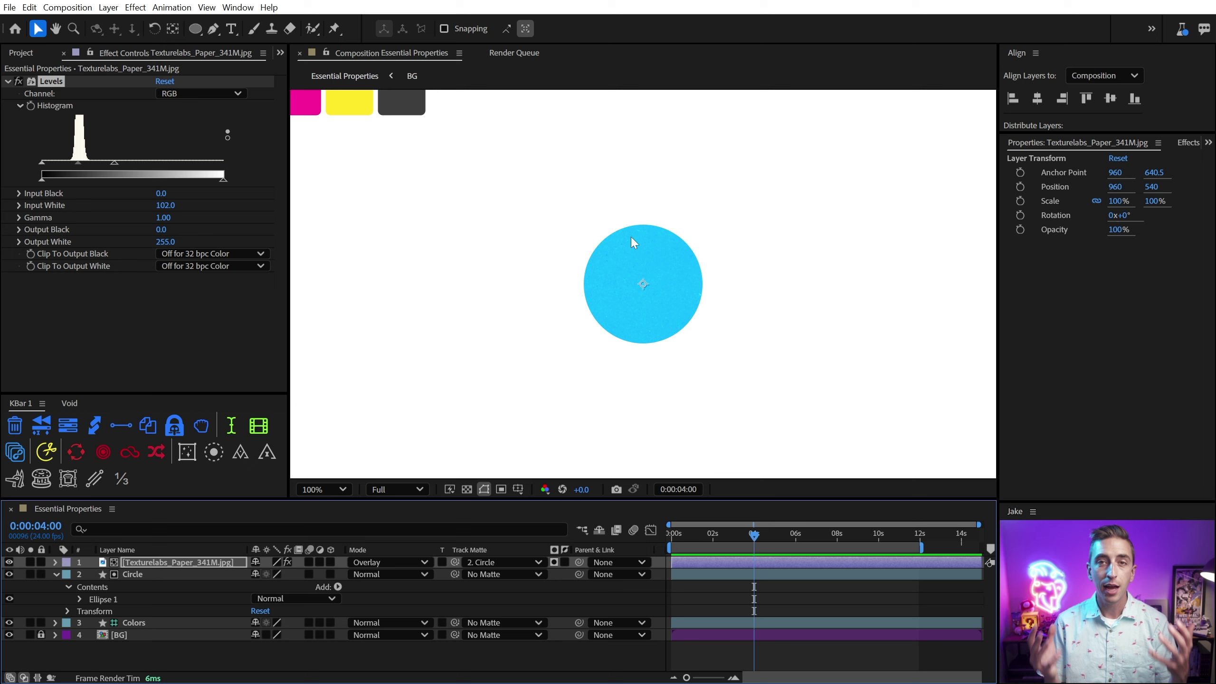
Step: Pre-compose the Circle and paper texture layers into 'Textured Circle'
{"action": "left_click", "coordinate": [142, 574]}
{"action": "left_click", "coordinate": [144, 563], "text": "shift"}
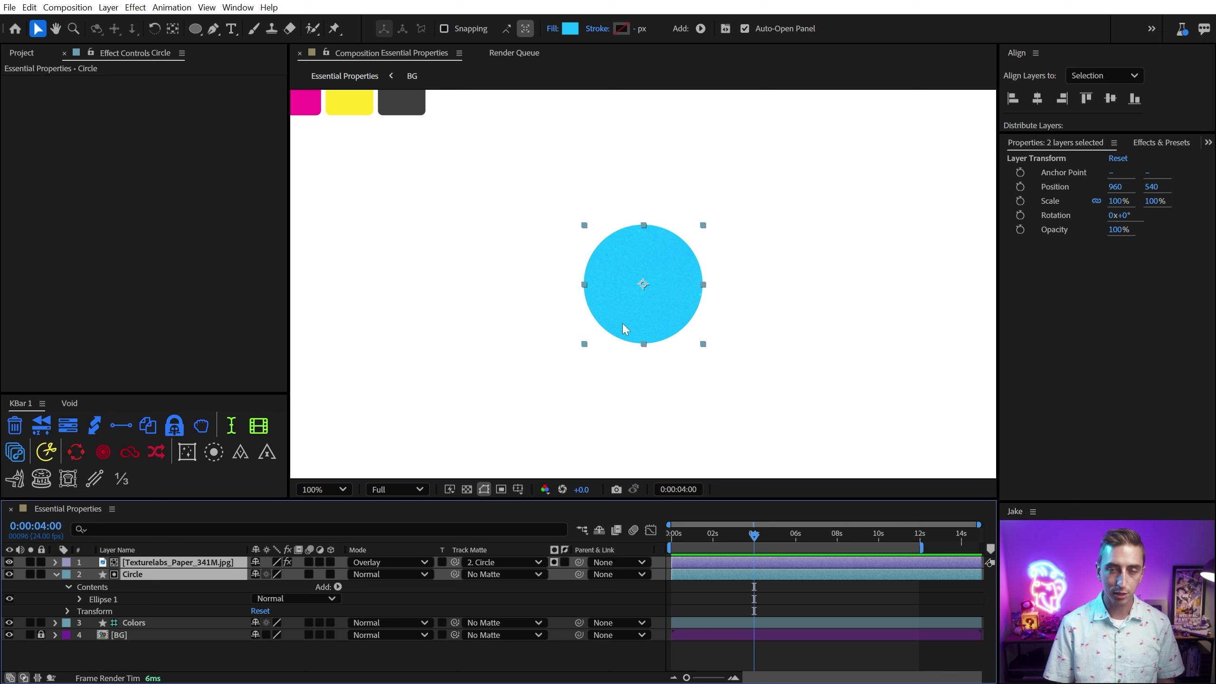
{"action": "key", "text": "ctrl+shift+c"}
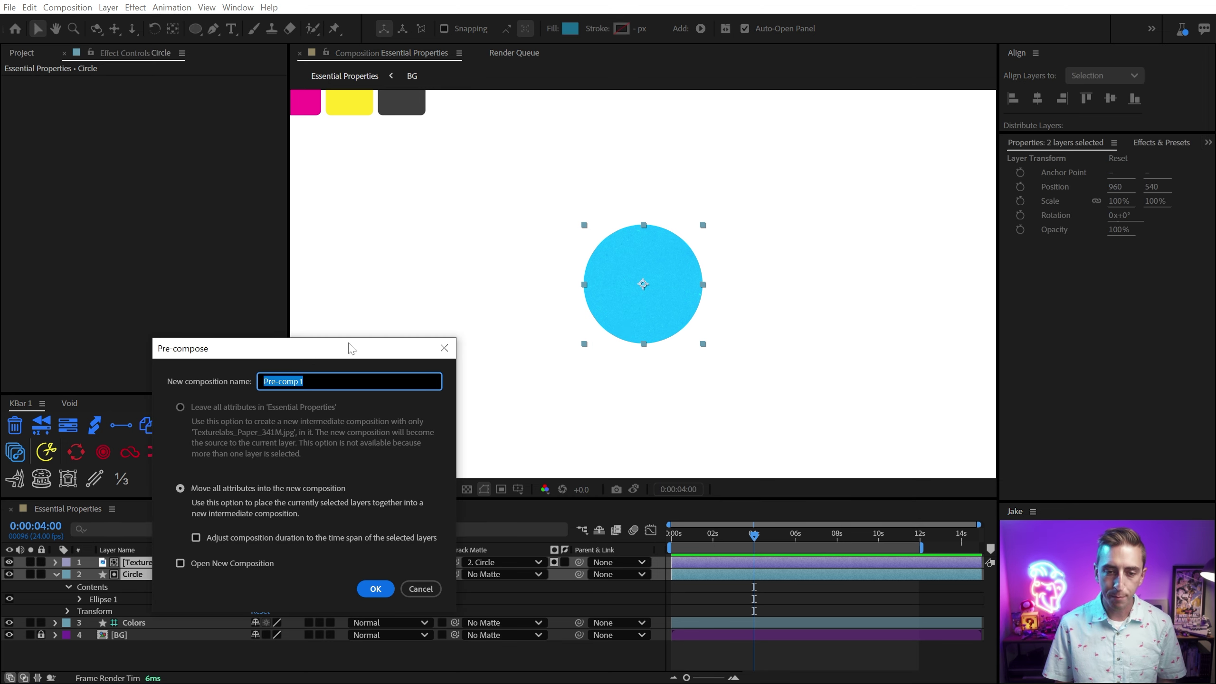
{"action": "left_click_drag", "start_coordinate": [351, 348], "coordinate": [450, 182]}
{"action": "type", "text": "Textured "}
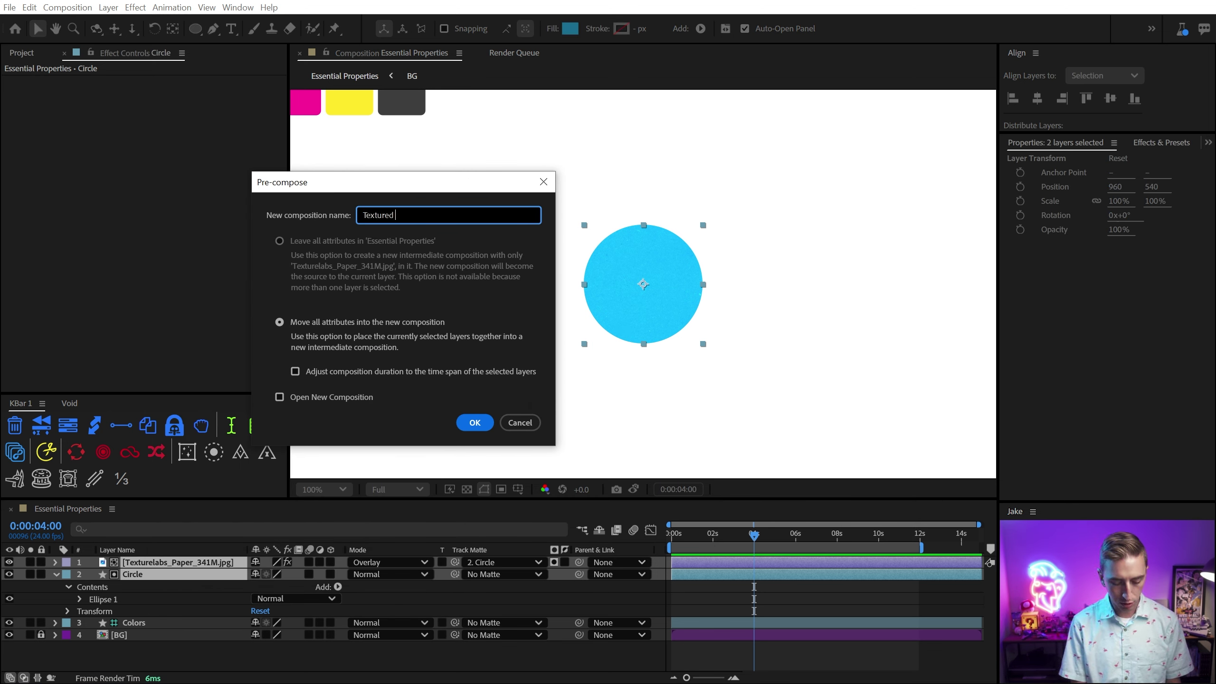
{"action": "type", "text": "Circle"}
{"action": "left_click", "coordinate": [475, 422]}
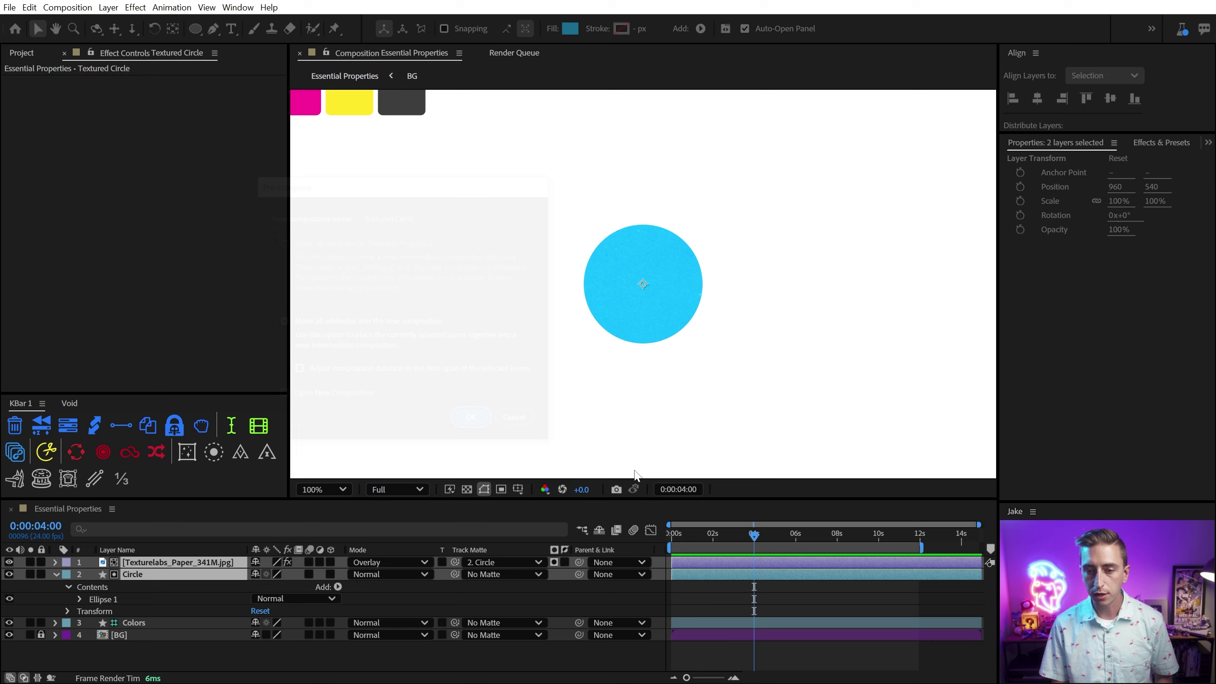
Step: Test-move the Textured Circle layer and undo to keep it centred at 960, 540
{"action": "left_click_drag", "start_coordinate": [673, 289], "coordinate": [712, 286]}
{"action": "key", "text": "ctrl+z"}
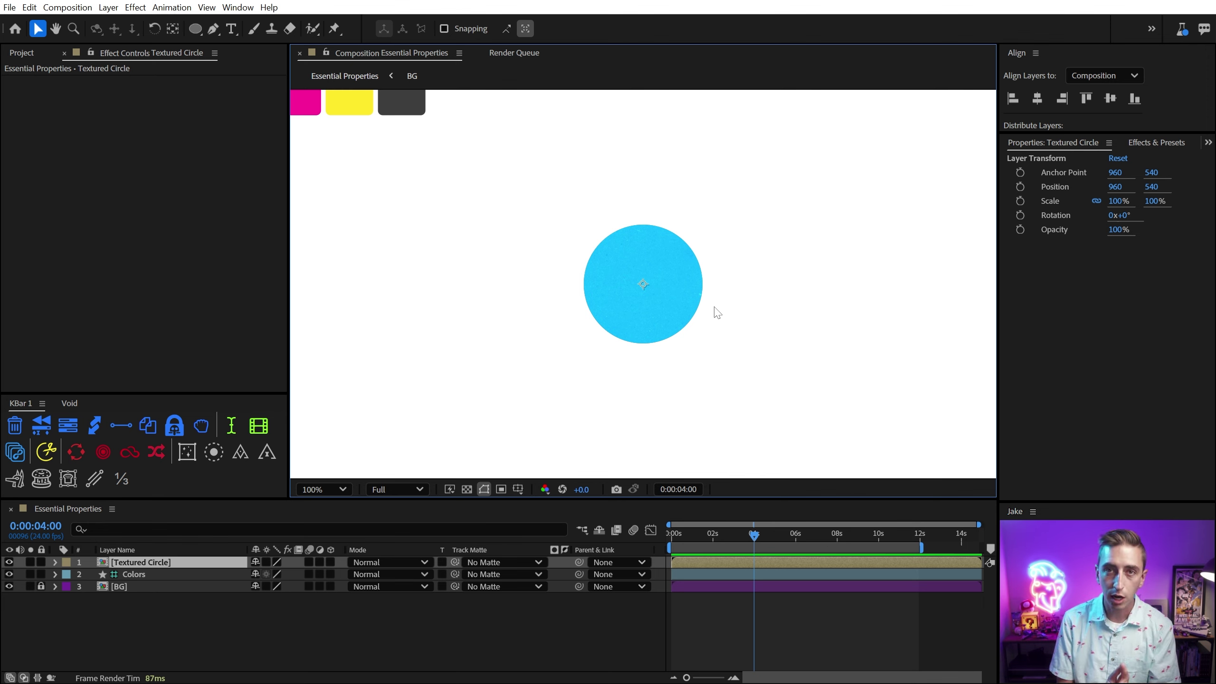
{"action": "left_click_drag", "start_coordinate": [717, 312], "coordinate": [731, 271]}
{"action": "key", "text": "ctrl+z"}
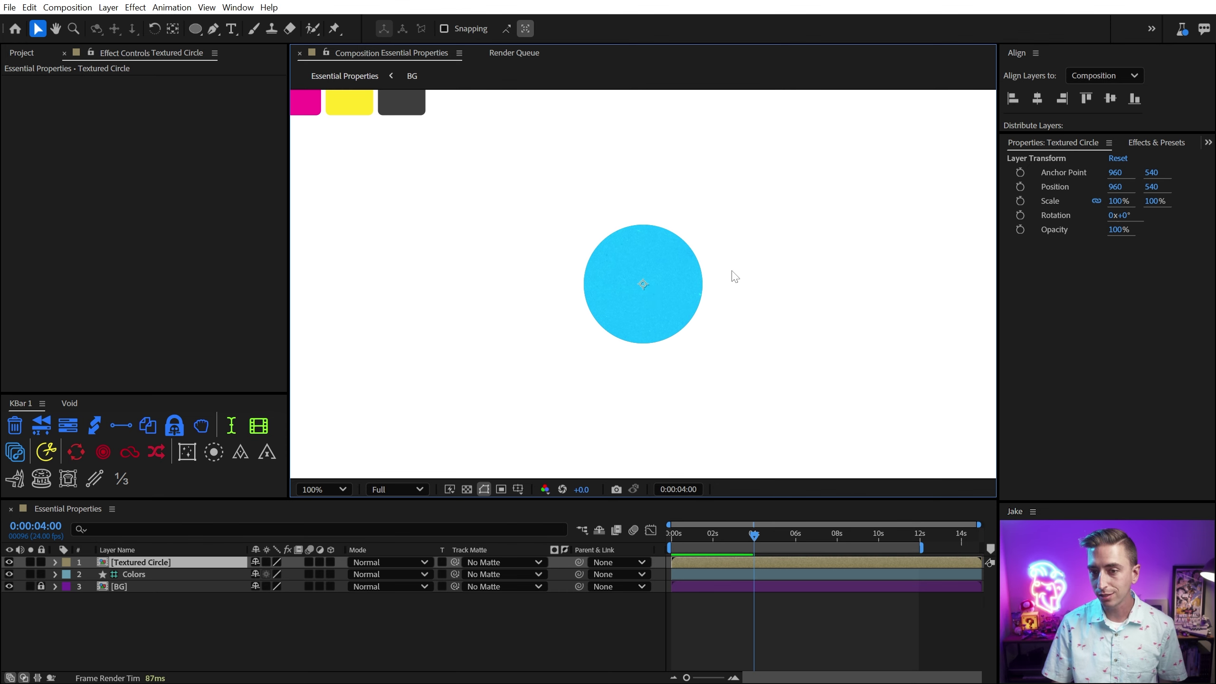
Step: Open the Textured Circle pre-comp, set its Composition Settings to 500 × 500, and view at 100%
{"action": "double_click", "coordinate": [688, 286]}
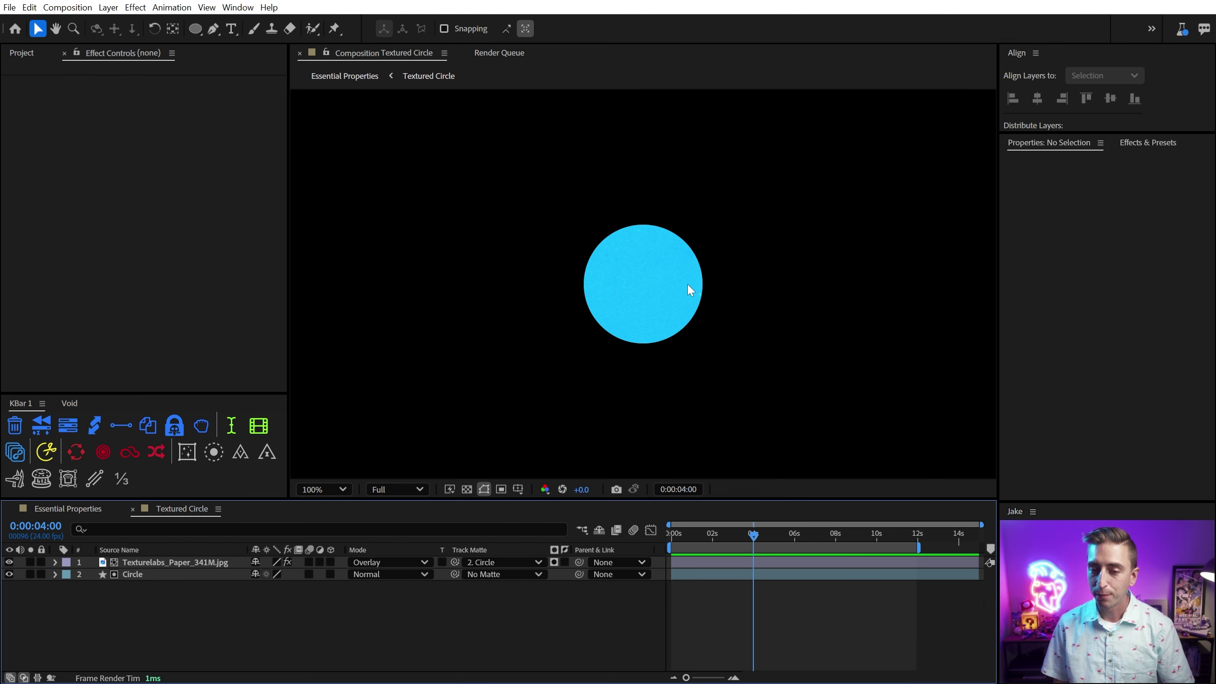
{"action": "key", "text": "comma"}
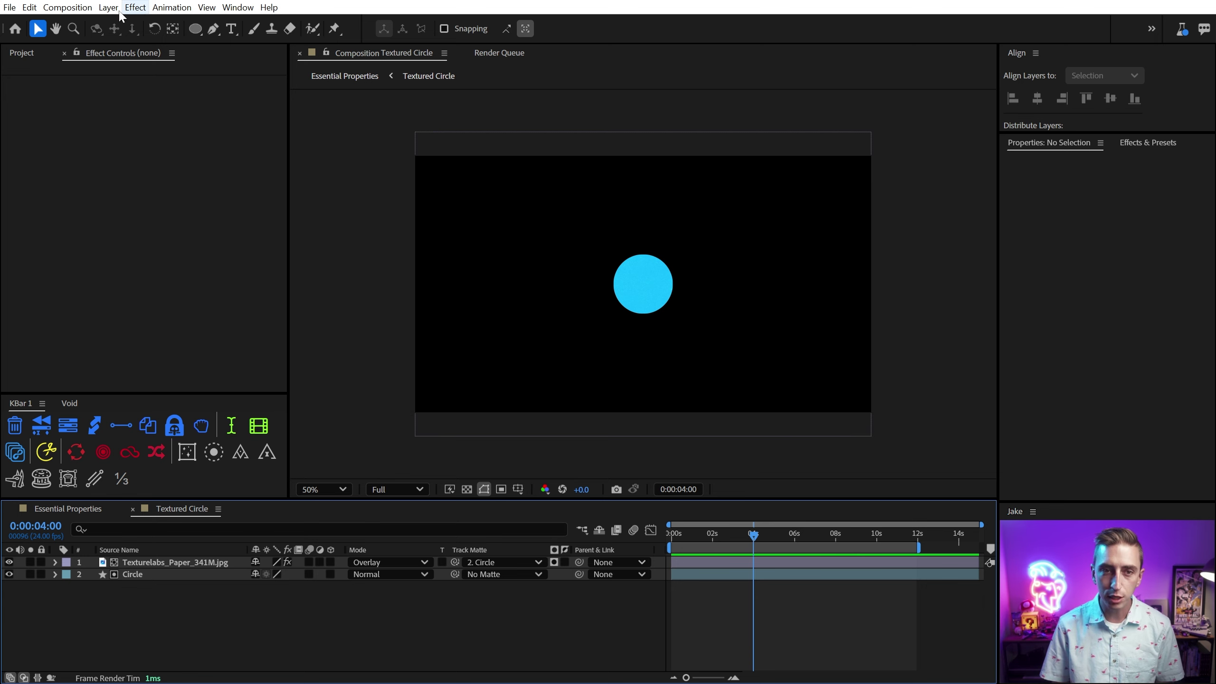
{"action": "left_click", "coordinate": [67, 7]}
{"action": "left_click", "coordinate": [103, 41]}
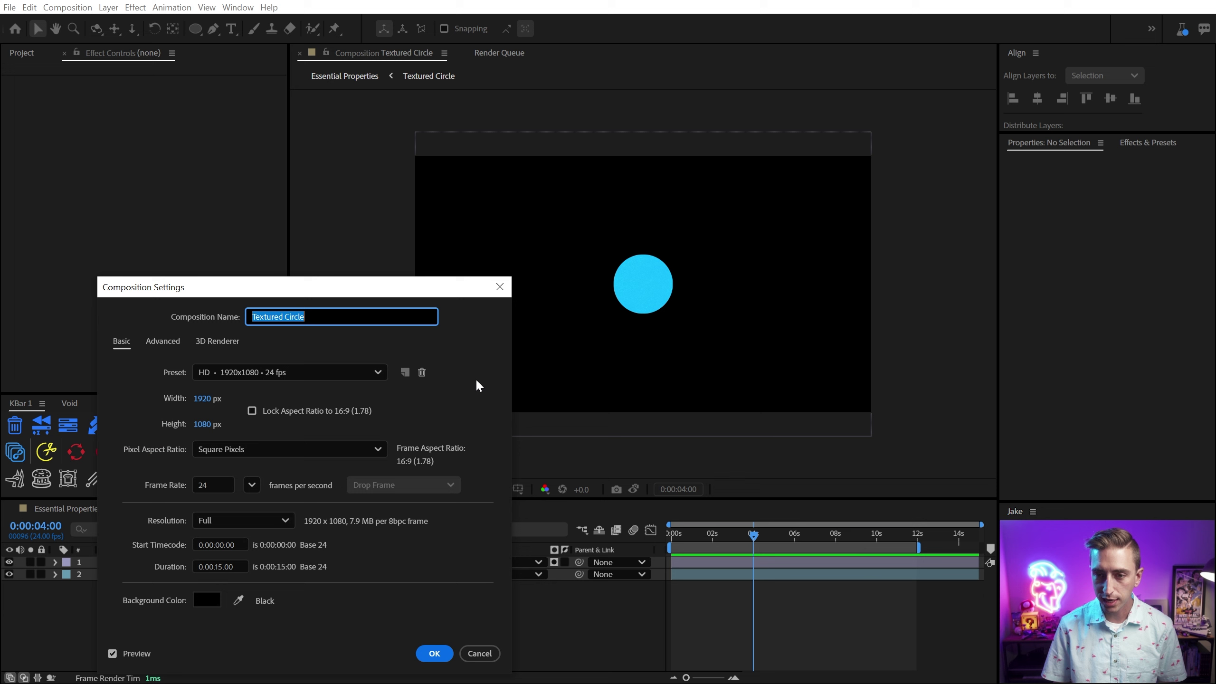
{"action": "left_click", "coordinate": [207, 398]}
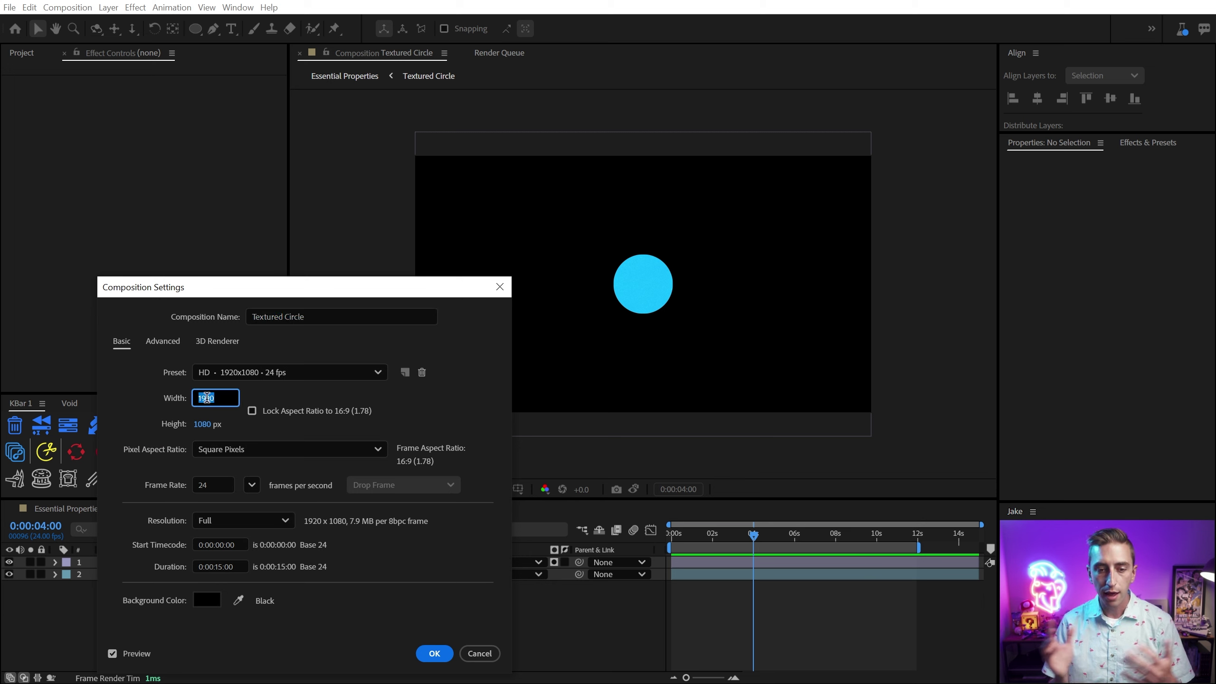
{"action": "type", "text": "500"}
{"action": "key", "text": "Tab"}
{"action": "type", "text": "500"}
{"action": "key", "text": "Return"}
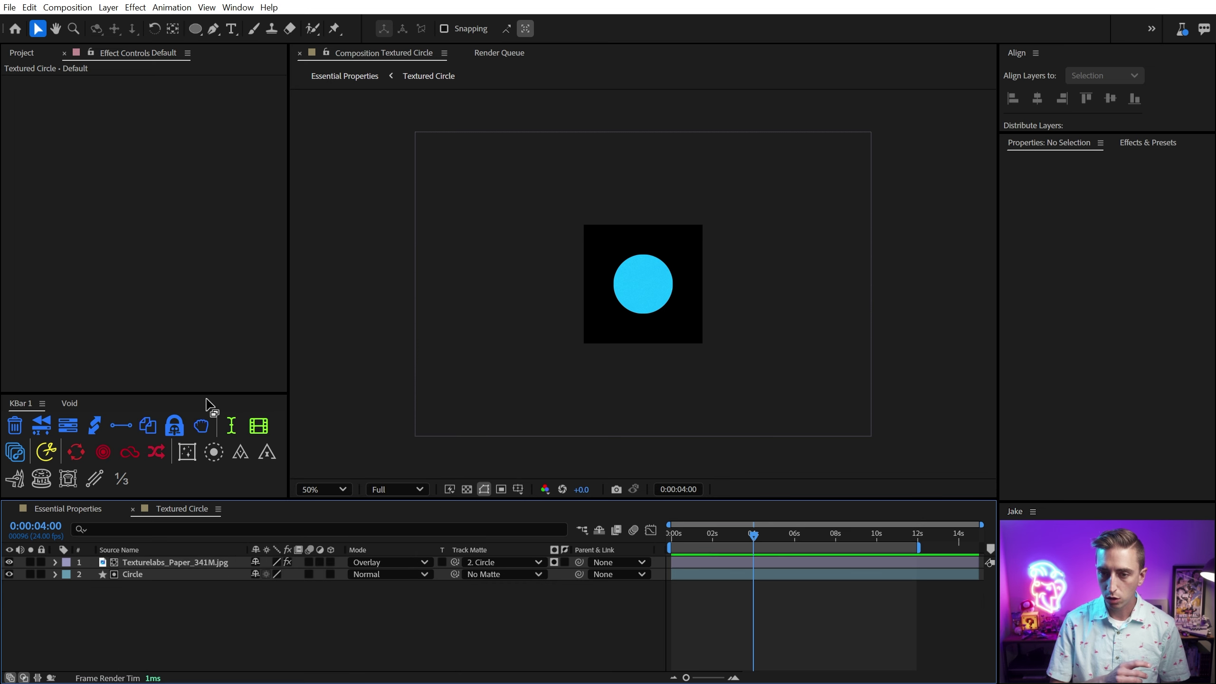
{"action": "key", "text": "slash"}
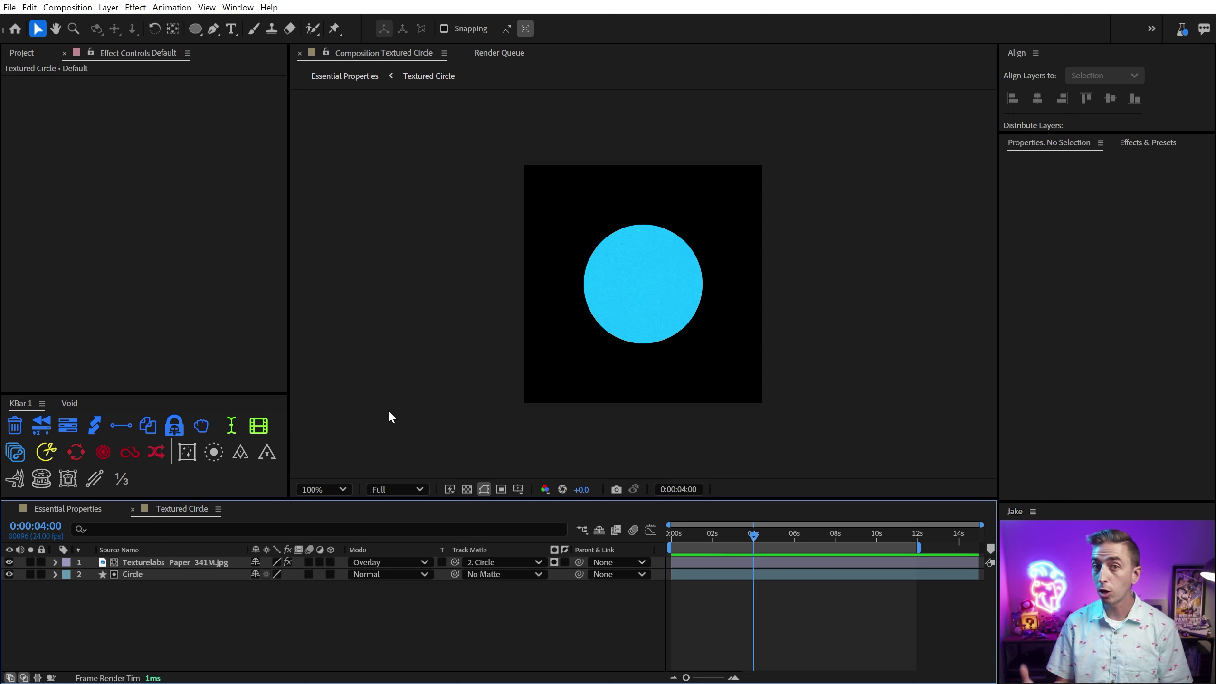
Step: Add Brightness & Contrast to the paper texture with Contrast raised to 38
{"action": "left_click", "coordinate": [173, 564]}
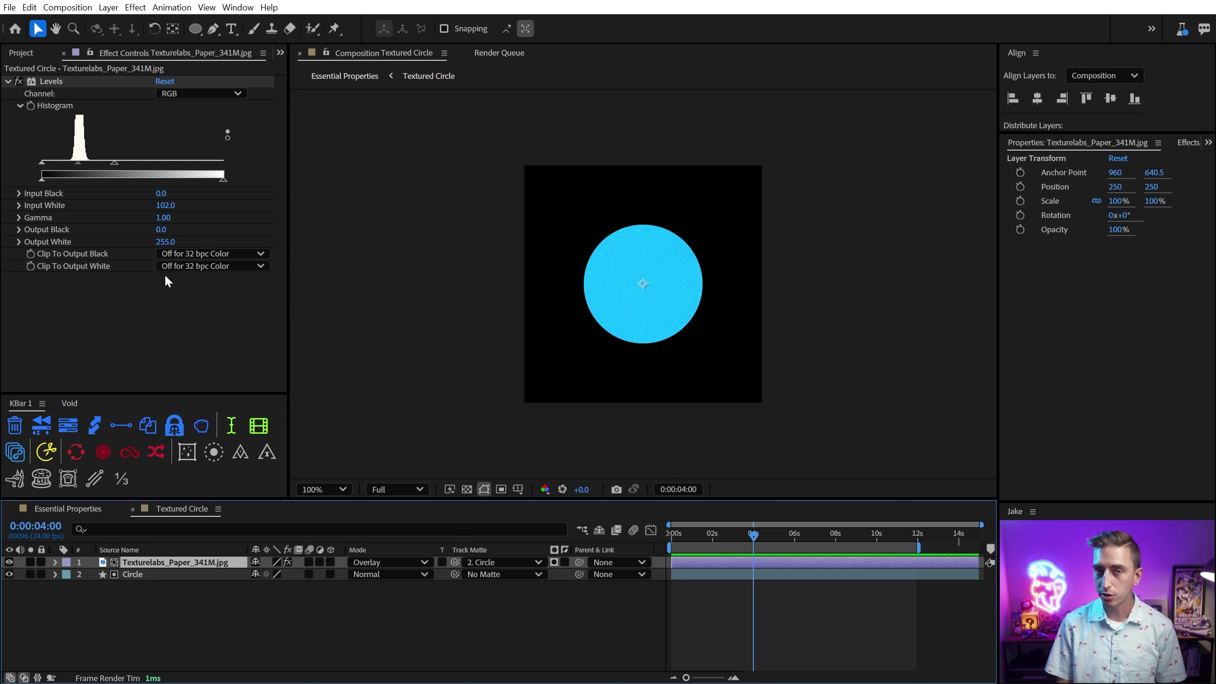
{"action": "key", "text": "ctrl+space"}
{"action": "type", "text": "brig"}
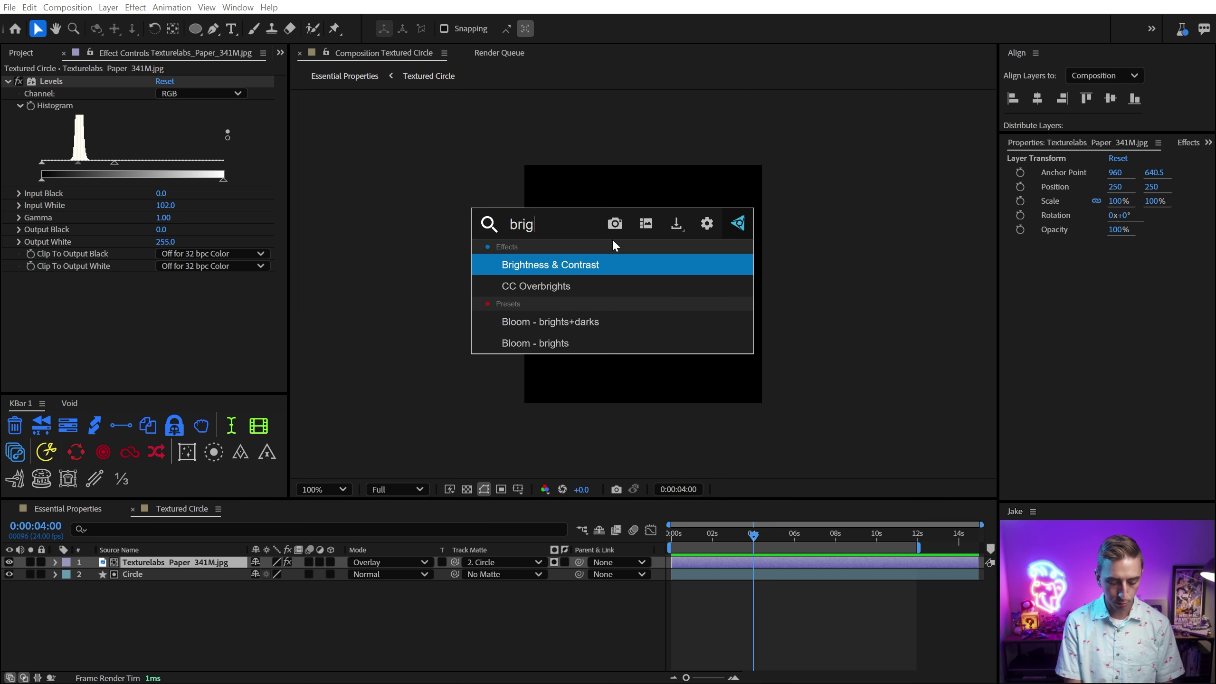
{"action": "type", "text": "htnes"}
{"action": "key", "text": "Return"}
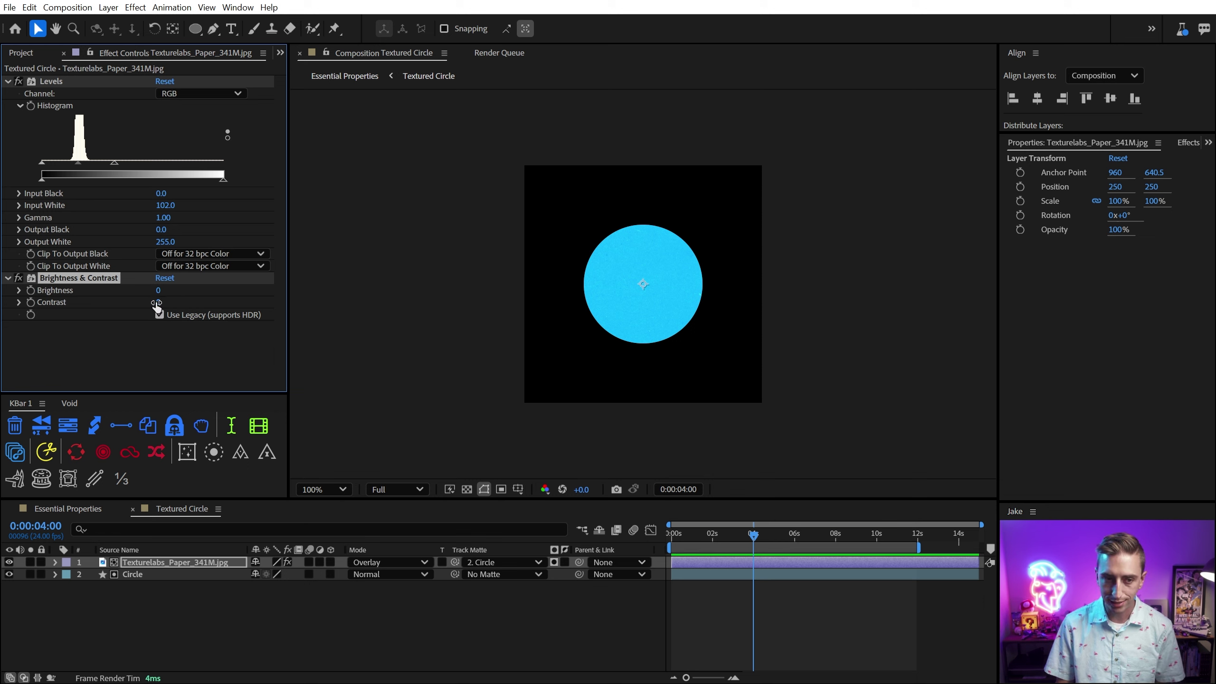
{"action": "mouse_move", "coordinate": [159, 306]}
{"action": "left_mouse_down"}
{"action": "mouse_move", "coordinate": [189, 296]}
{"action": "mouse_move", "coordinate": [154, 291]}
{"action": "mouse_move", "coordinate": [164, 290]}
{"action": "left_mouse_up"}
{"action": "key", "text": "period"}
{"action": "key", "text": "period"}
{"action": "key", "text": "comma"}
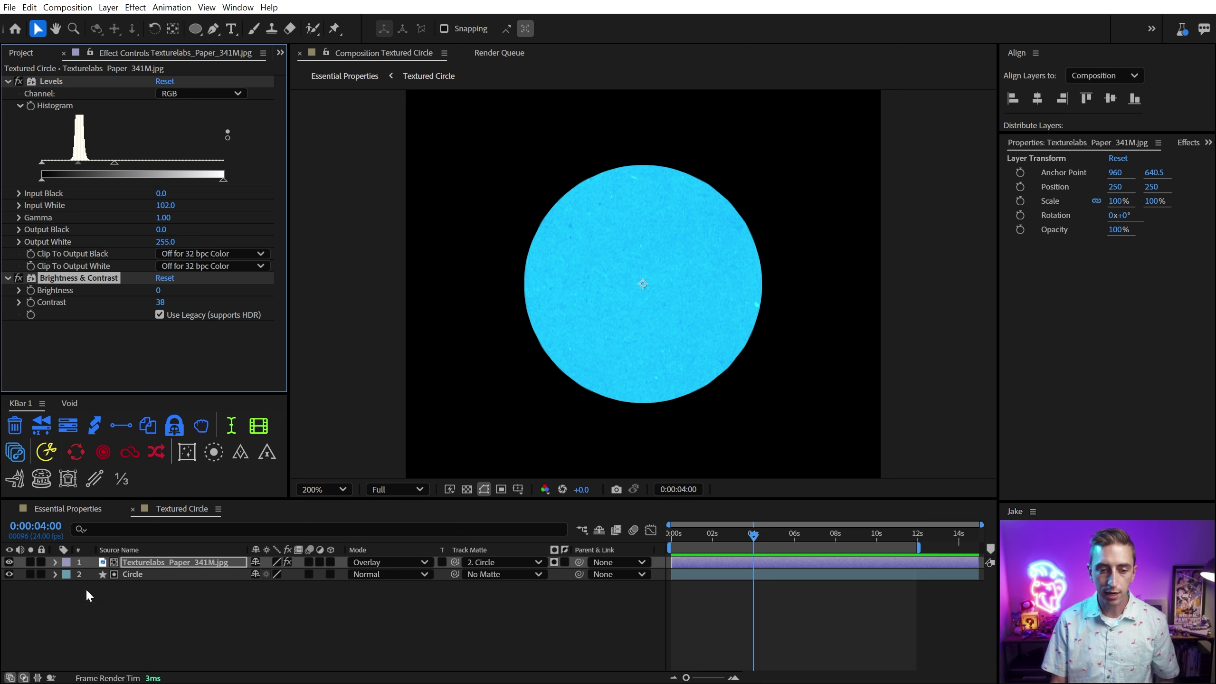
Step: Add the Circle layer's Ellipse Path 1 Size property to Essential Graphics
{"action": "left_click", "coordinate": [150, 577]}
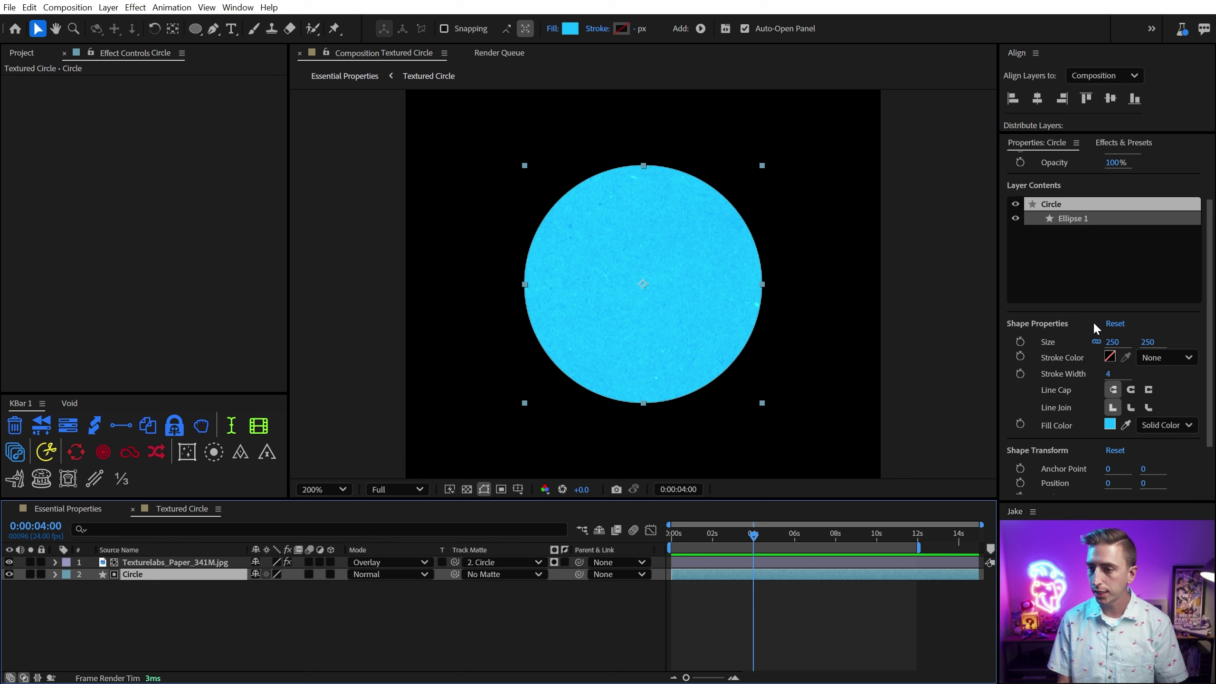
{"action": "right_click", "coordinate": [1038, 344]}
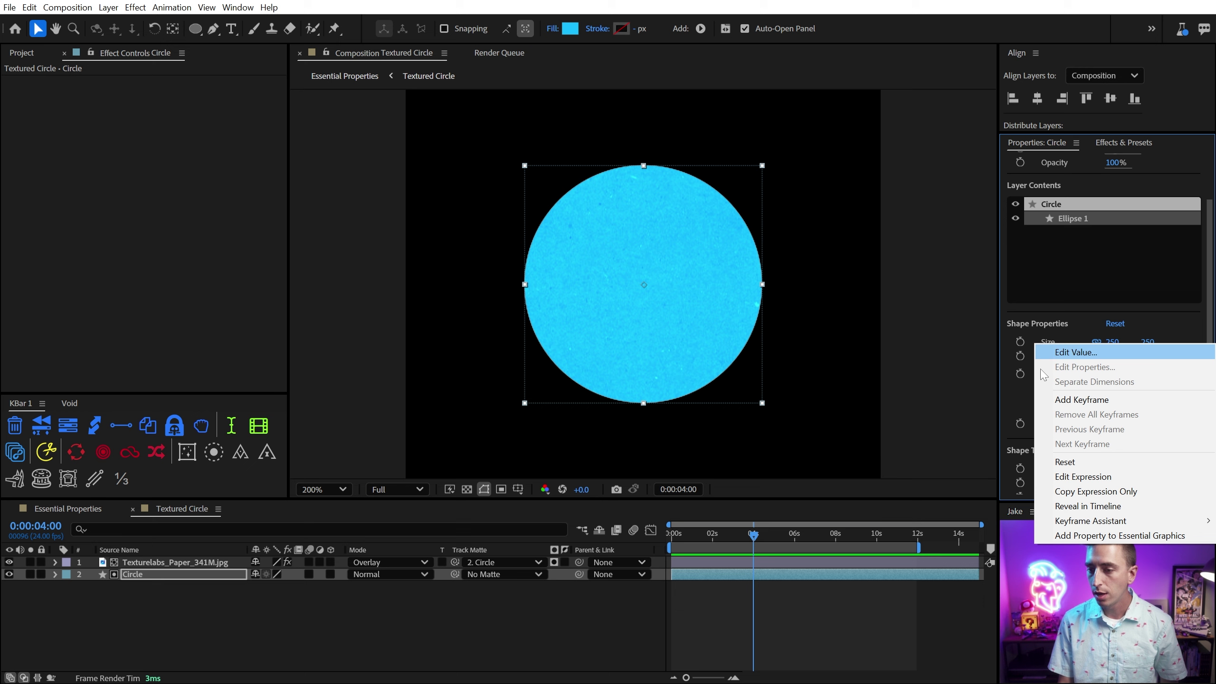
{"action": "left_click", "coordinate": [1071, 537]}
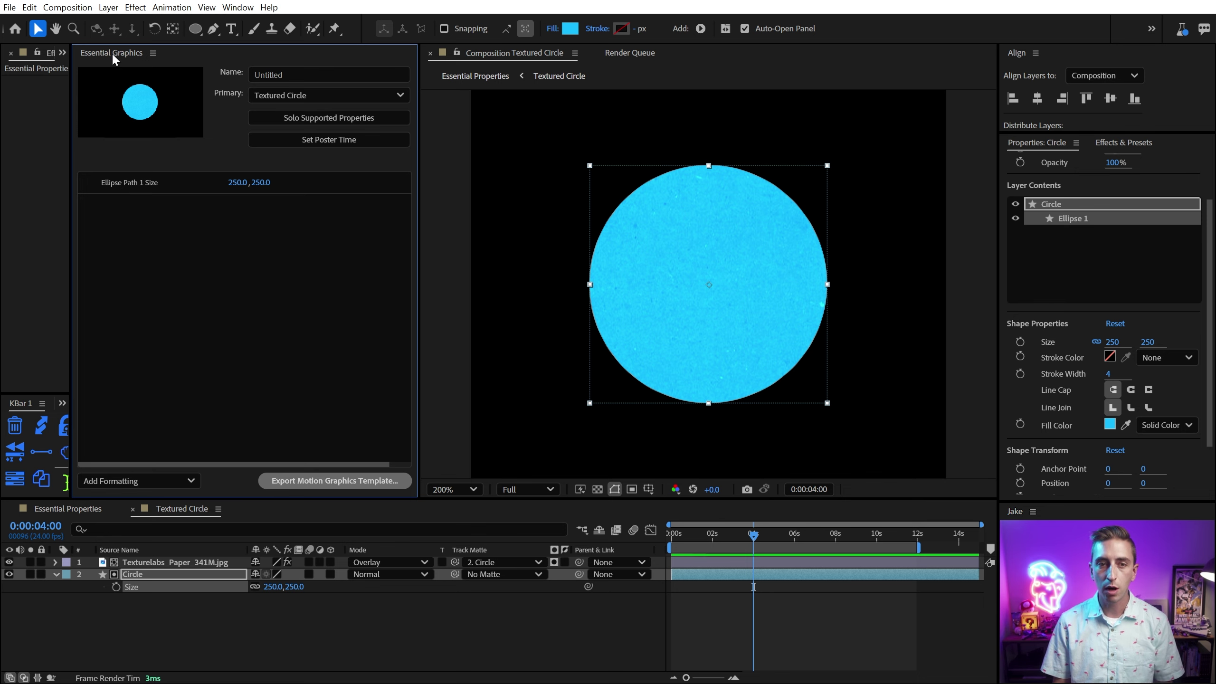
Step: Dock the Essential Graphics panel right of the viewer and rebalance the panel widths
{"action": "left_click_drag", "start_coordinate": [112, 52], "coordinate": [988, 109]}
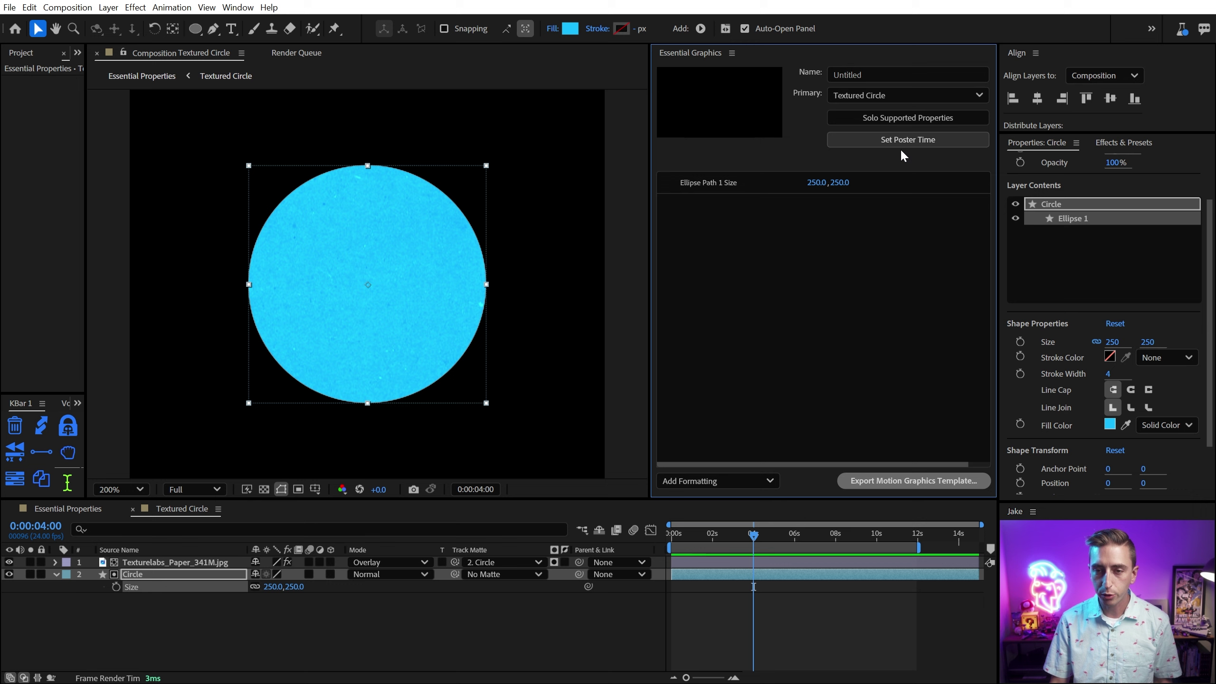
{"action": "left_click_drag", "start_coordinate": [86, 153], "coordinate": [194, 153]}
{"action": "left_click_drag", "start_coordinate": [650, 128], "coordinate": [677, 123]}
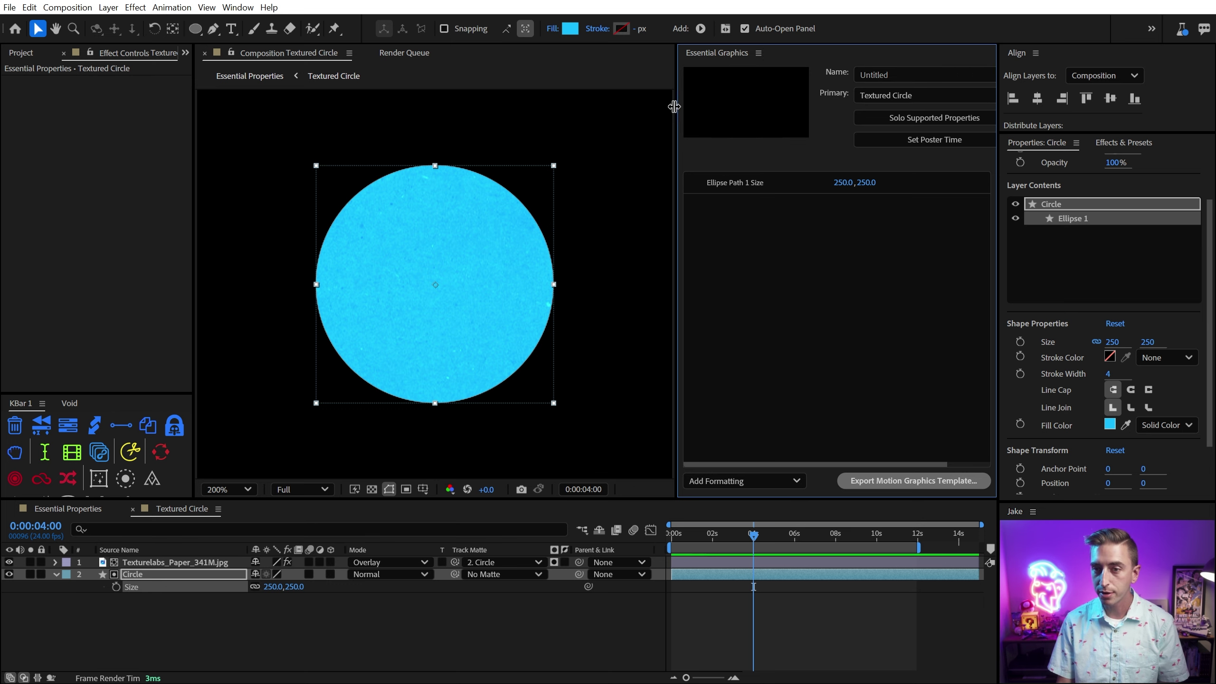
{"action": "left_click_drag", "start_coordinate": [677, 106], "coordinate": [641, 100]}
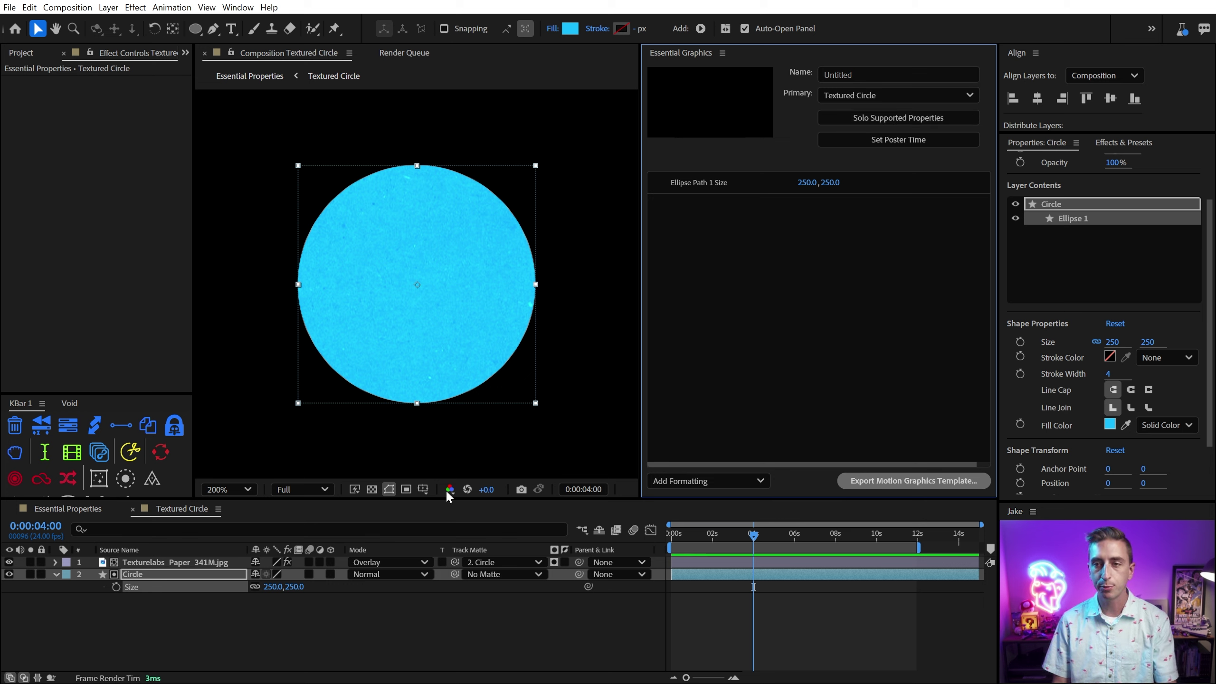
{"action": "left_click", "coordinate": [829, 74]}
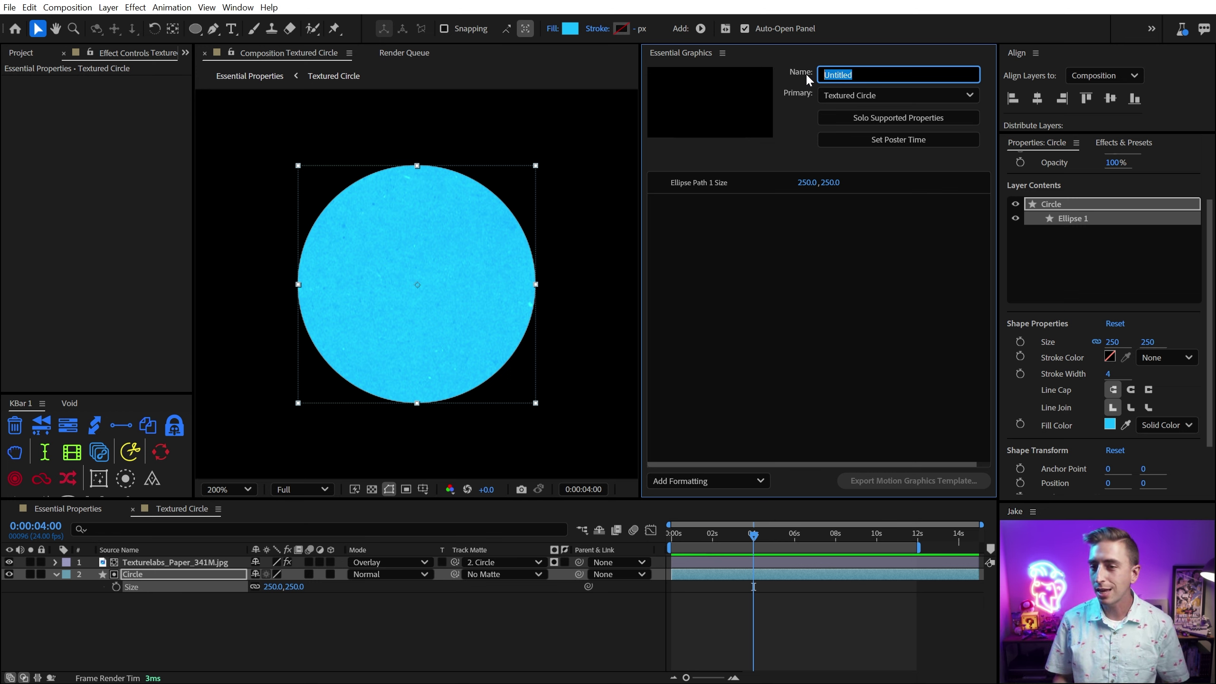
Step: Name the template 'Circle Rig', set its poster time, and relabel the size control 'Size'
{"action": "type", "text": "Circle Rig"}
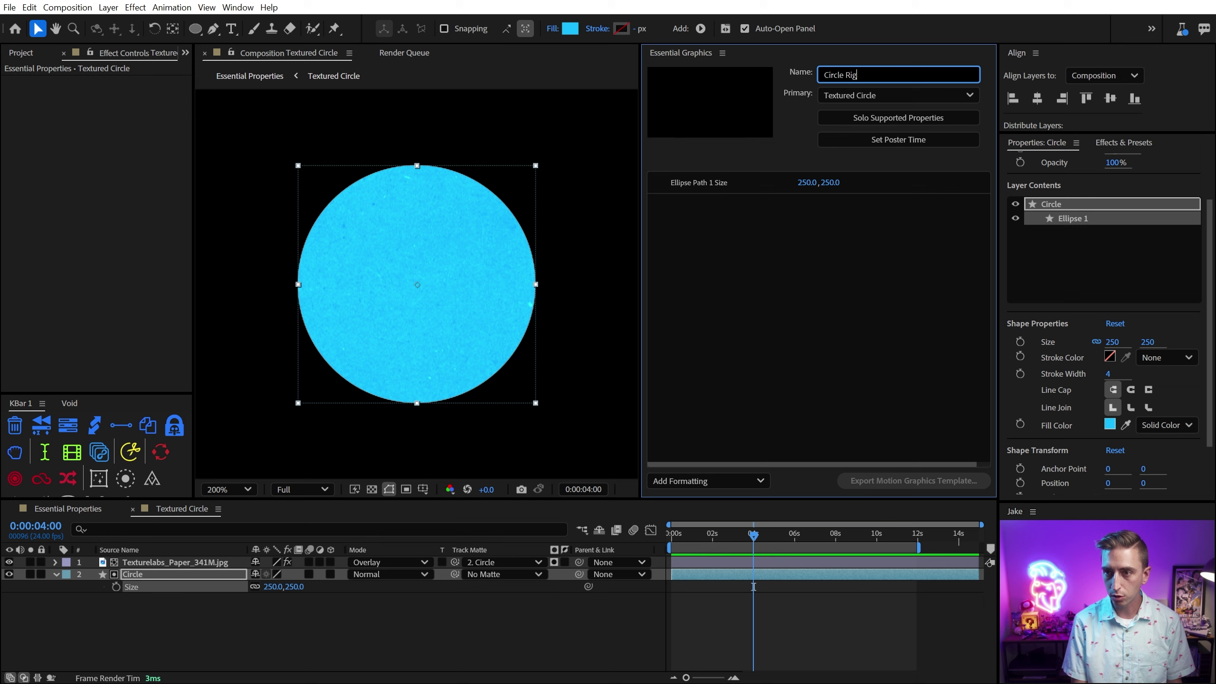
{"action": "left_click", "coordinate": [872, 139]}
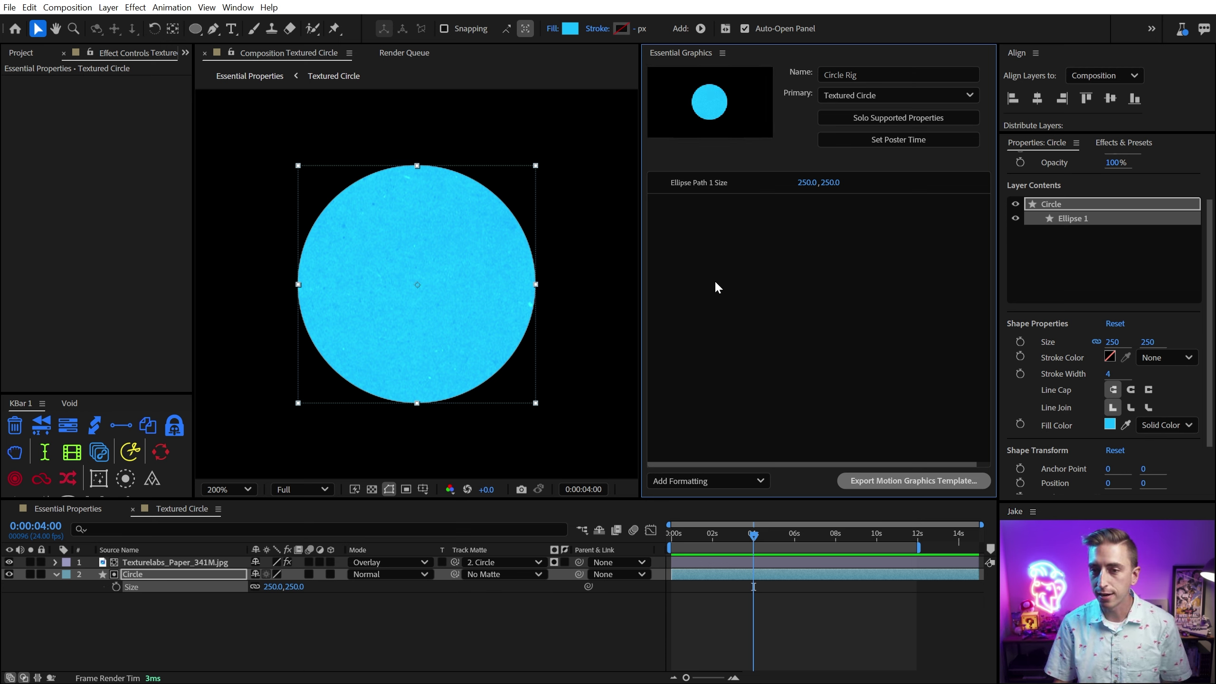
{"action": "left_click", "coordinate": [747, 184]}
{"action": "left_click", "coordinate": [748, 181]}
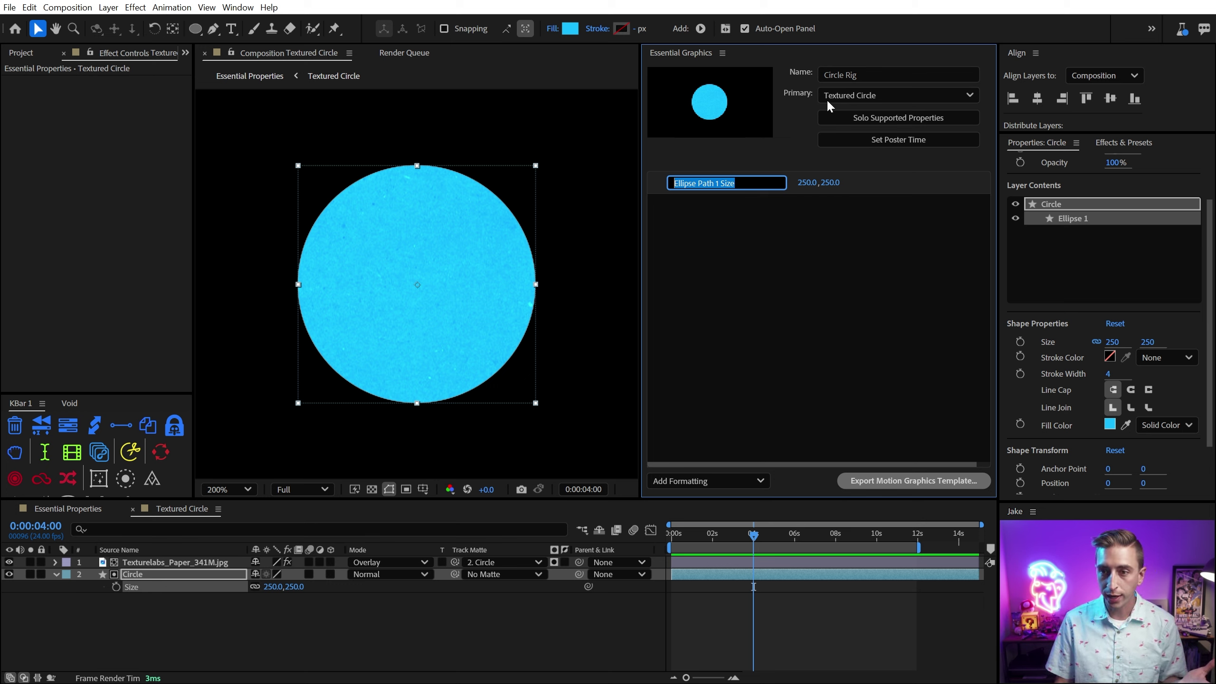
{"action": "left_click", "coordinate": [737, 182]}
{"action": "left_click_drag", "start_coordinate": [721, 183], "coordinate": [664, 172]}
{"action": "key", "text": "BackSpace"}
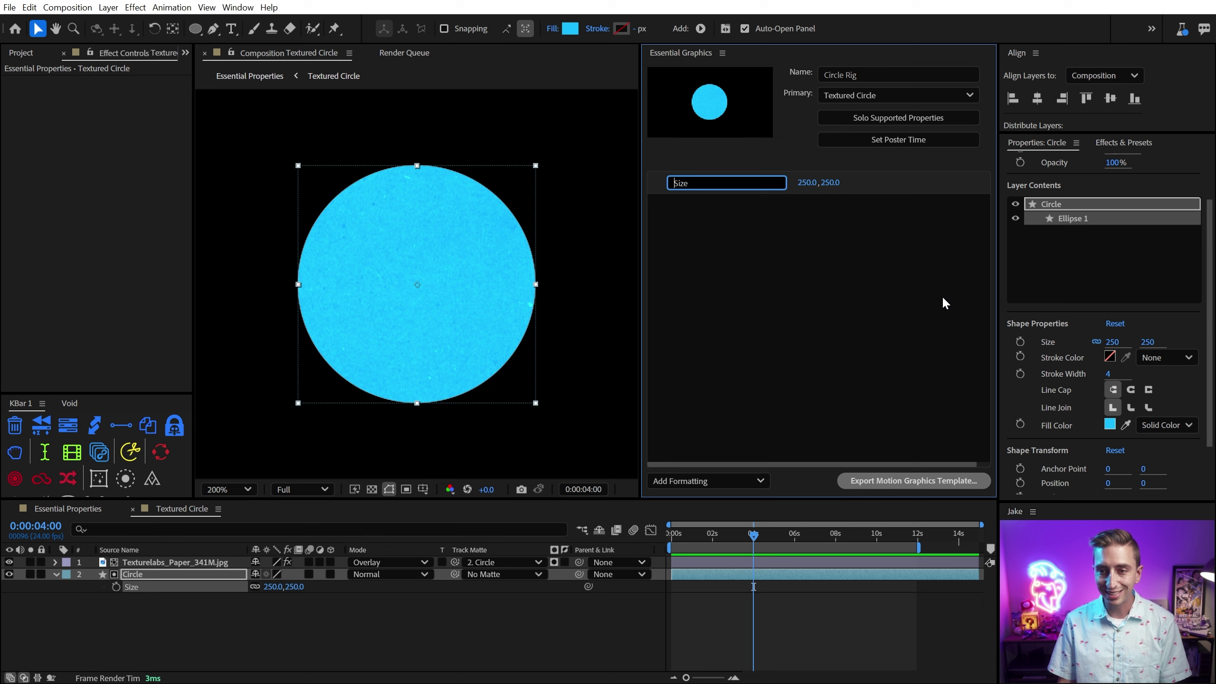
{"action": "left_click", "coordinate": [863, 291]}
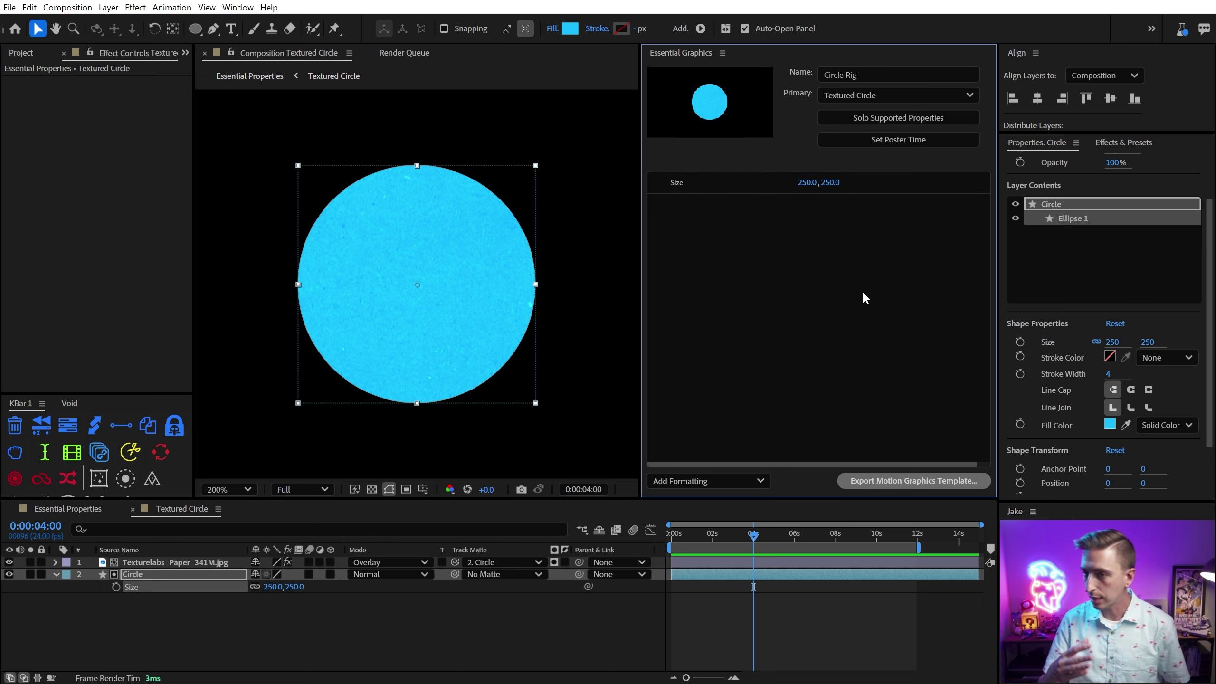
Step: Add the circle's Fill Color as a second control, test Size, then return to the main comp
{"action": "left_click", "coordinate": [1046, 237]}
{"action": "scroll", "coordinate": [1188, 275], "scroll_direction": "down", "scroll_amount": 2}
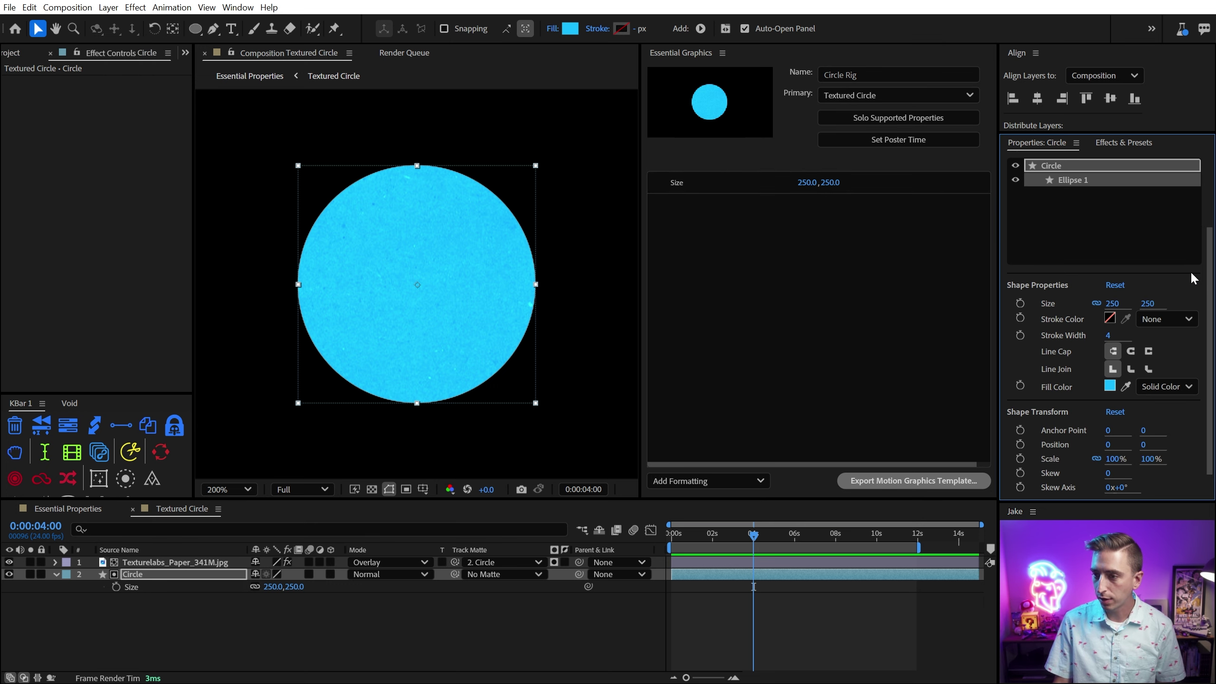
{"action": "right_click", "coordinate": [1060, 386]}
{"action": "left_click", "coordinate": [1058, 578]}
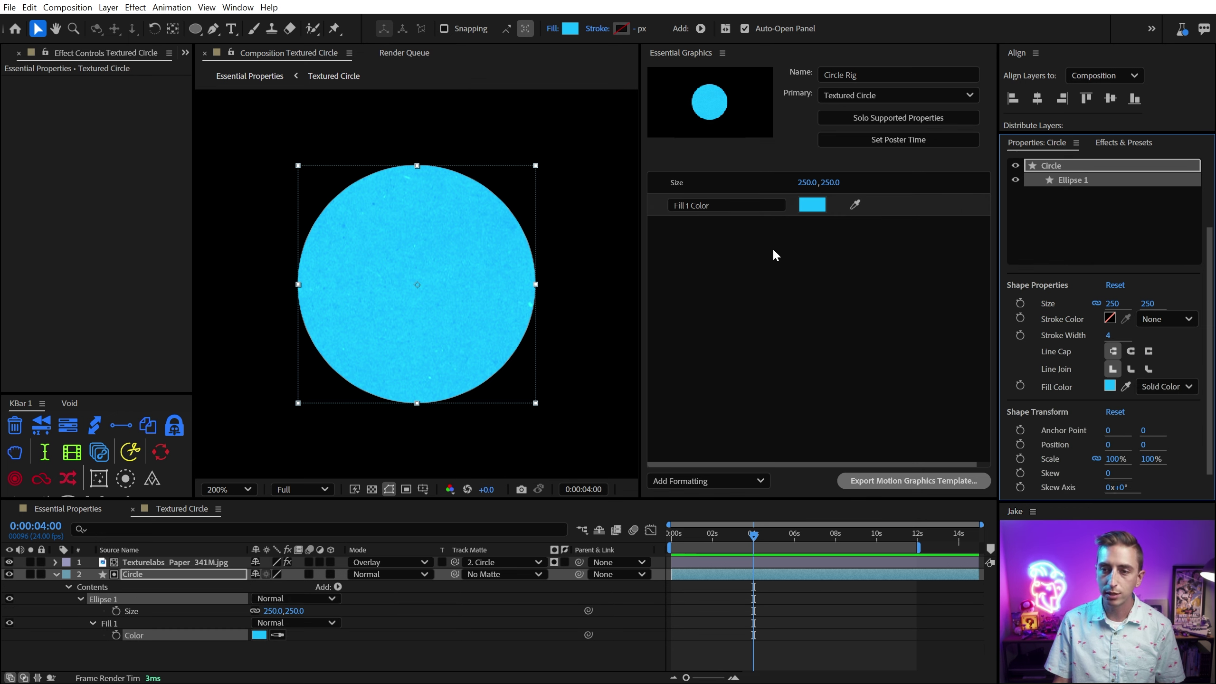
{"action": "left_click", "coordinate": [693, 204]}
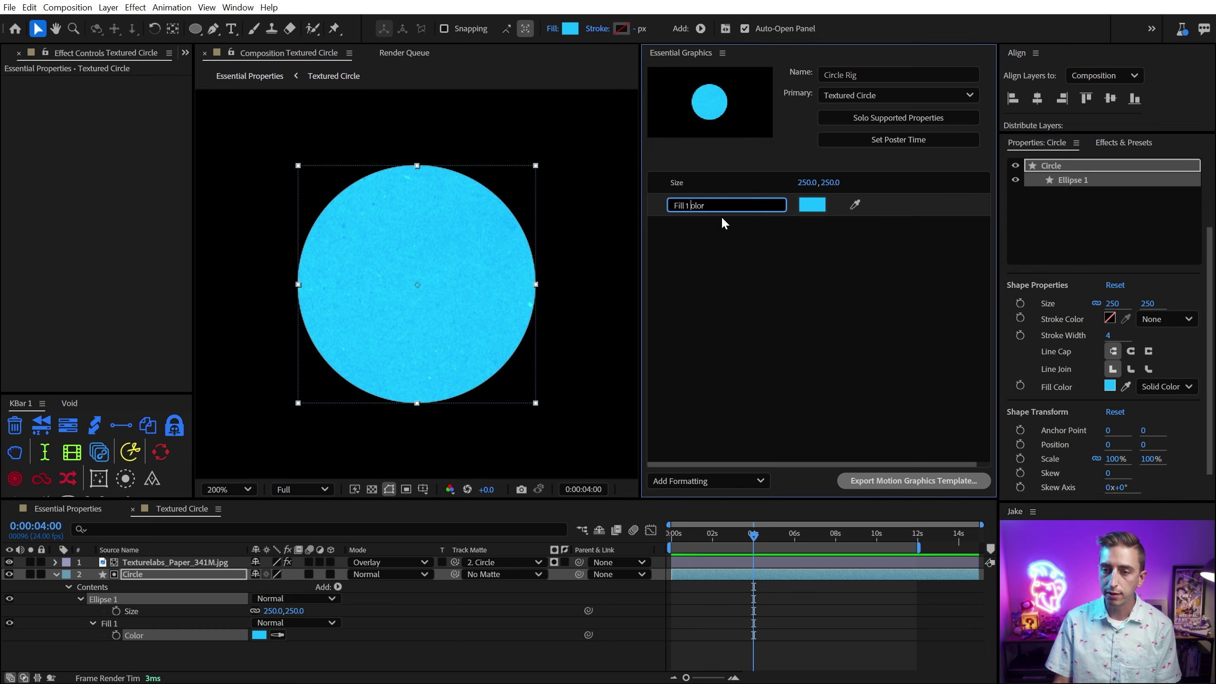
{"action": "type", "text": "C"}
{"action": "left_click_drag", "start_coordinate": [806, 182], "coordinate": [837, 189]}
{"action": "left_click", "coordinate": [831, 219]}
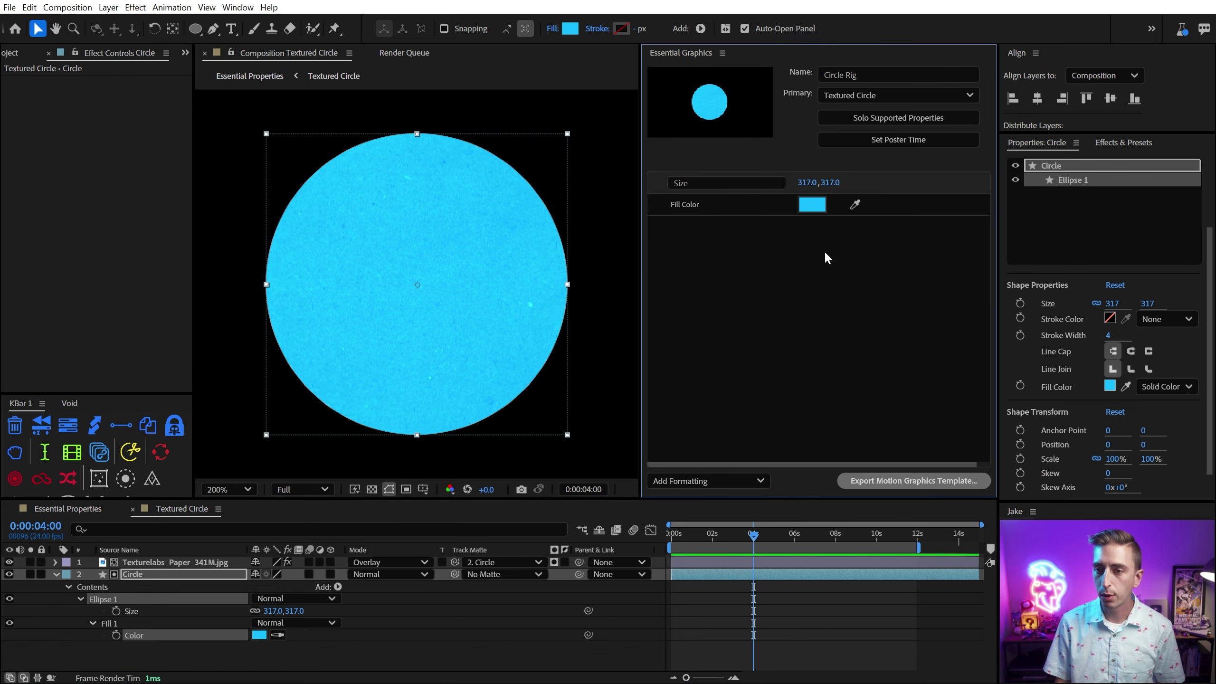
{"action": "key", "text": "ctrl+z"}
{"action": "left_click", "coordinate": [114, 514]}
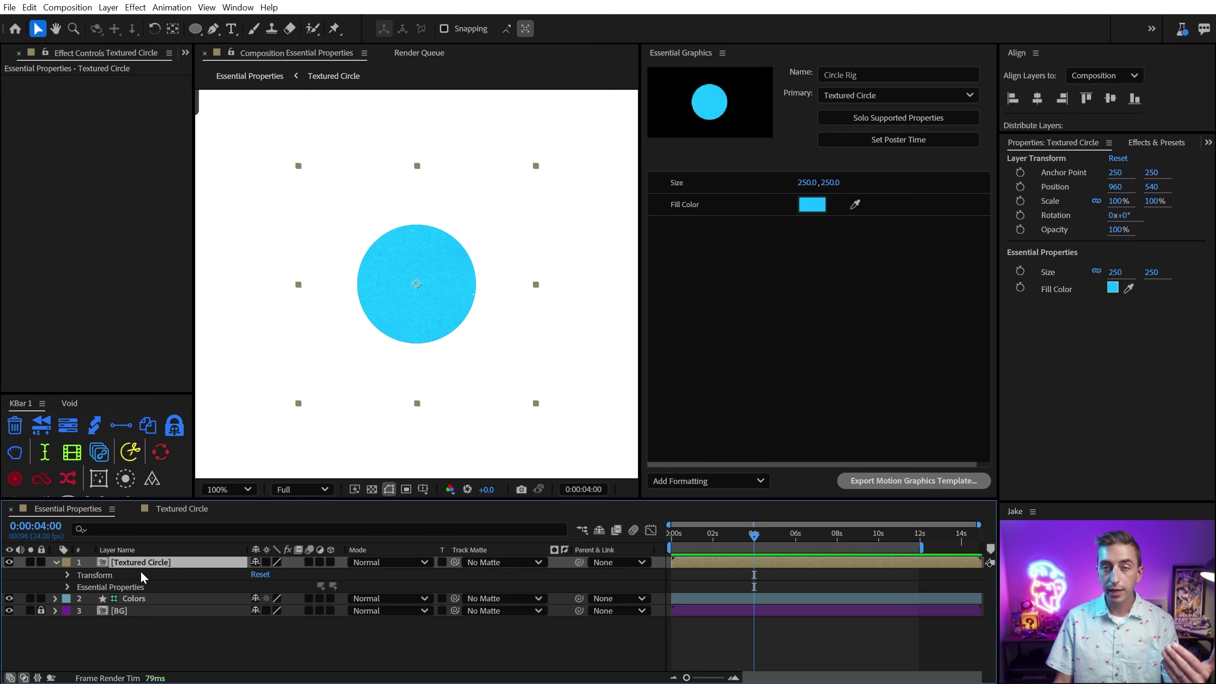
Step: Reveal the Textured Circle's Essential Properties and raise its Size to 359
{"action": "left_click", "coordinate": [104, 588]}
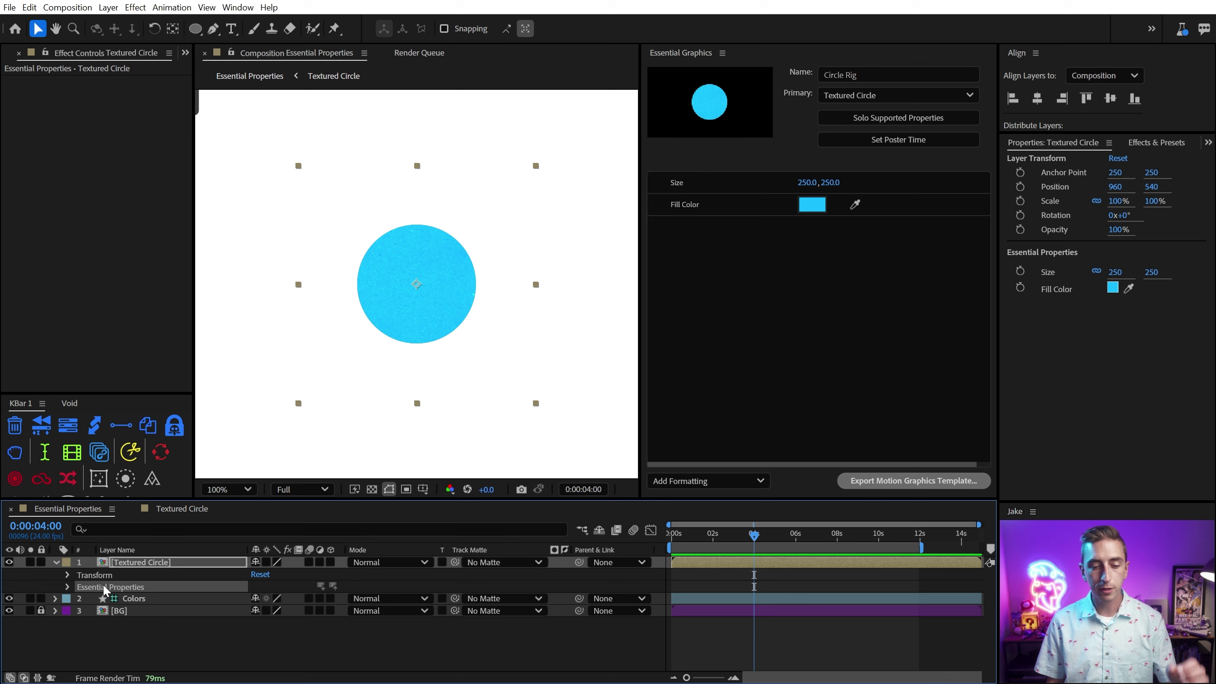
{"action": "left_click", "coordinate": [67, 587]}
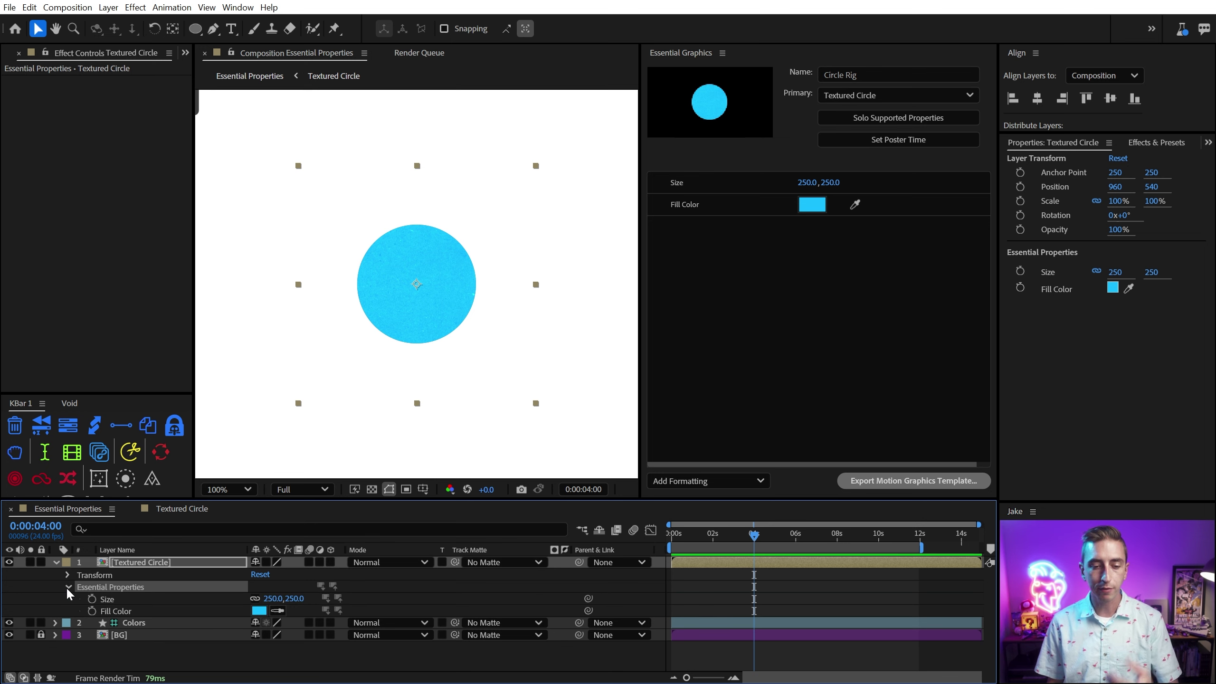
{"action": "left_click", "coordinate": [112, 600]}
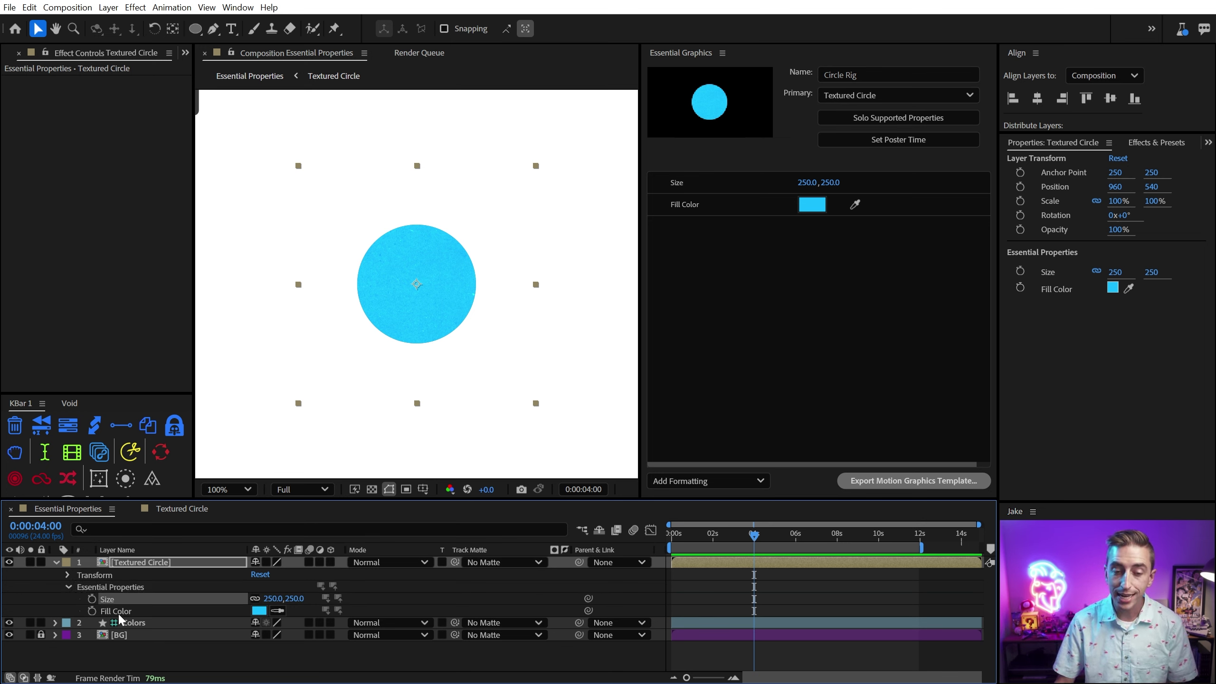
{"action": "left_click", "coordinate": [117, 615]}
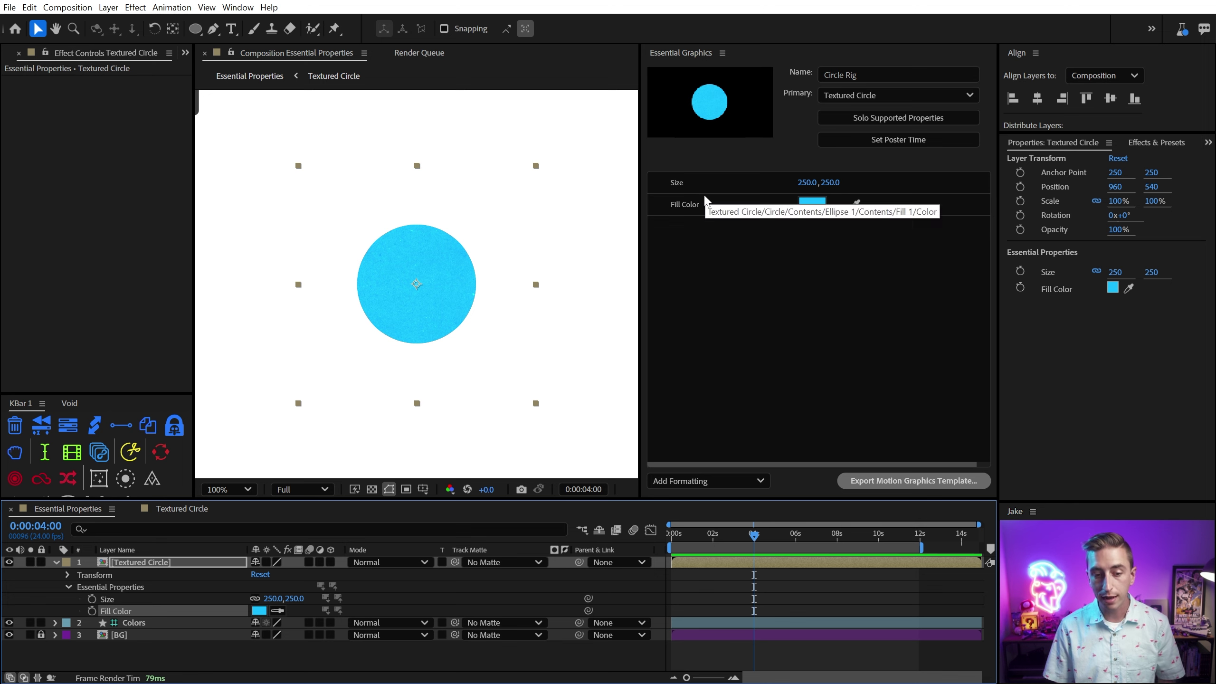
{"action": "left_click_drag", "start_coordinate": [276, 599], "coordinate": [317, 576]}
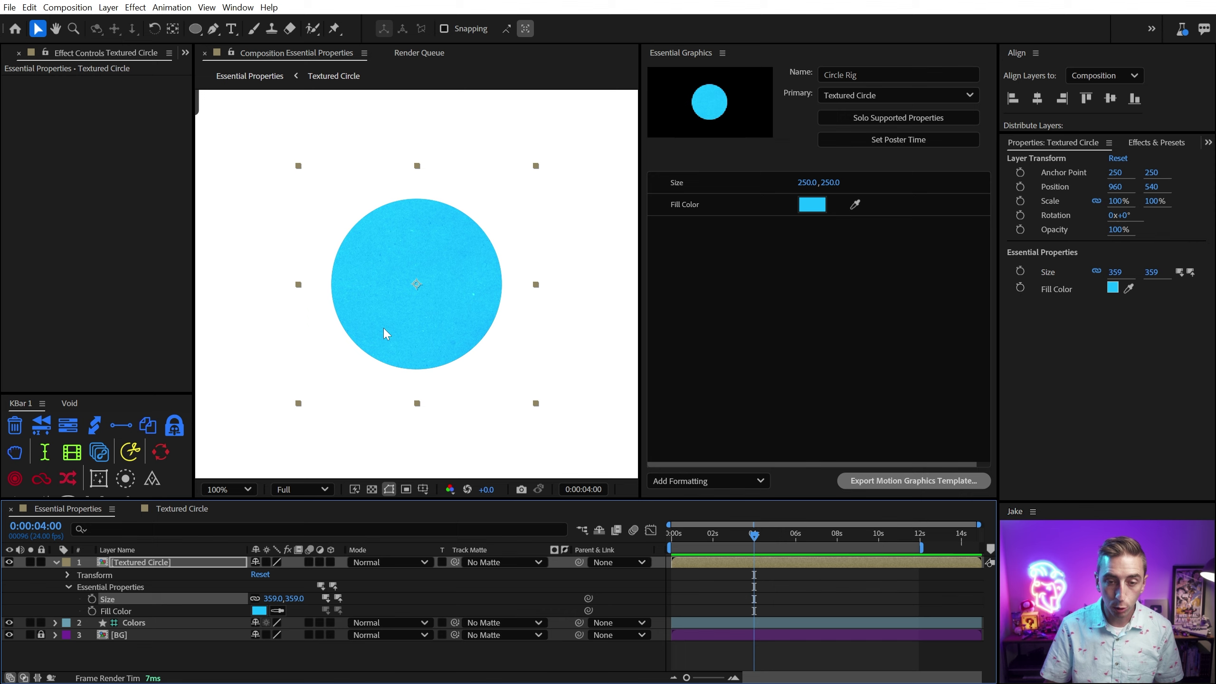
Step: Change the circle's Fill Color override to the magenta swatch
{"action": "left_click_drag", "start_coordinate": [384, 328], "coordinate": [470, 359]}
{"action": "left_click", "coordinate": [278, 611]}
{"action": "left_click", "coordinate": [290, 124]}
{"action": "key", "text": "h"}
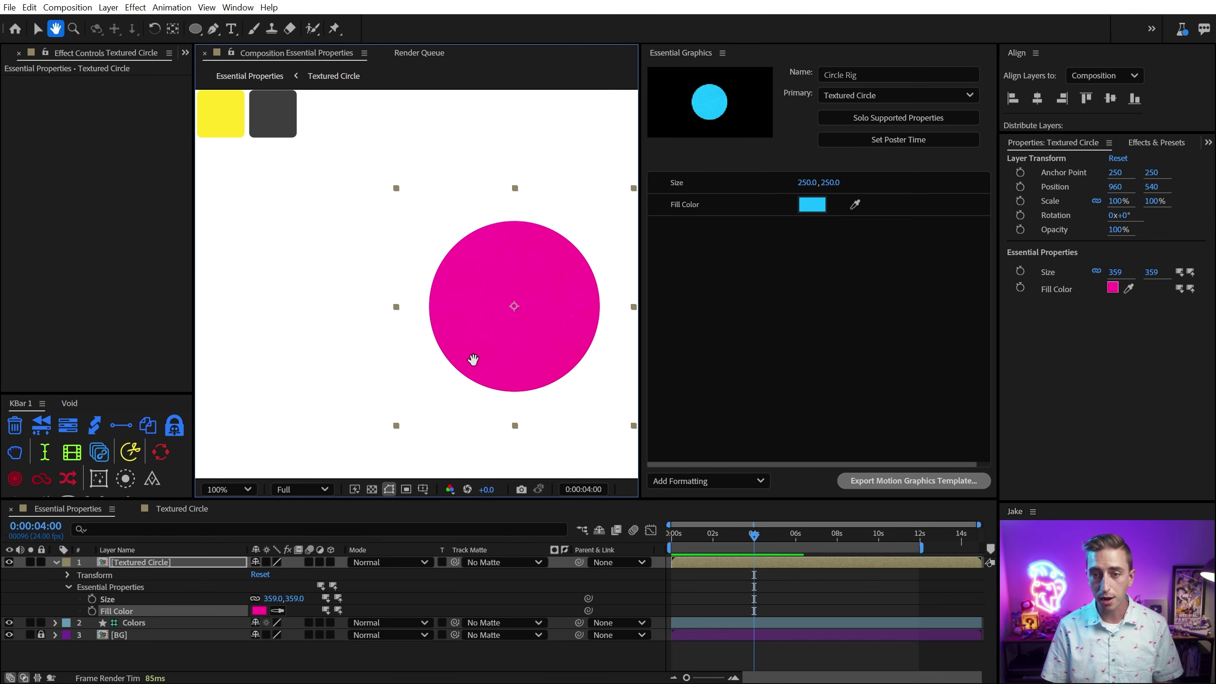
{"action": "key", "text": "v"}
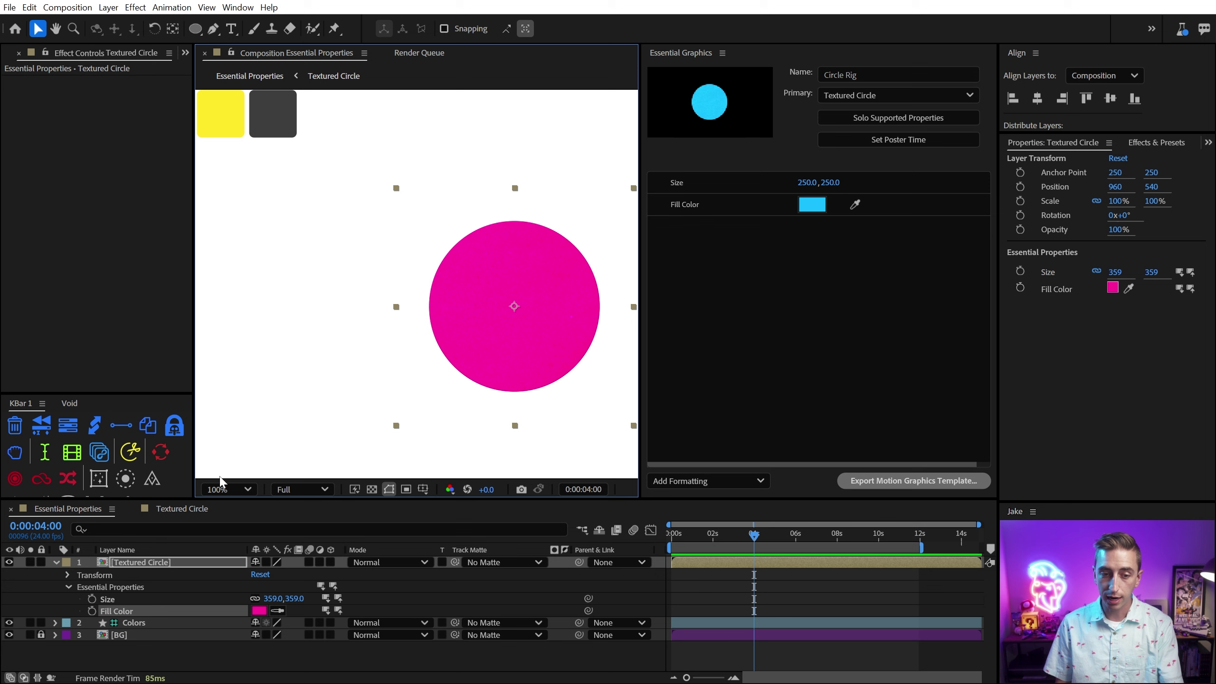
{"action": "left_click", "coordinate": [181, 508]}
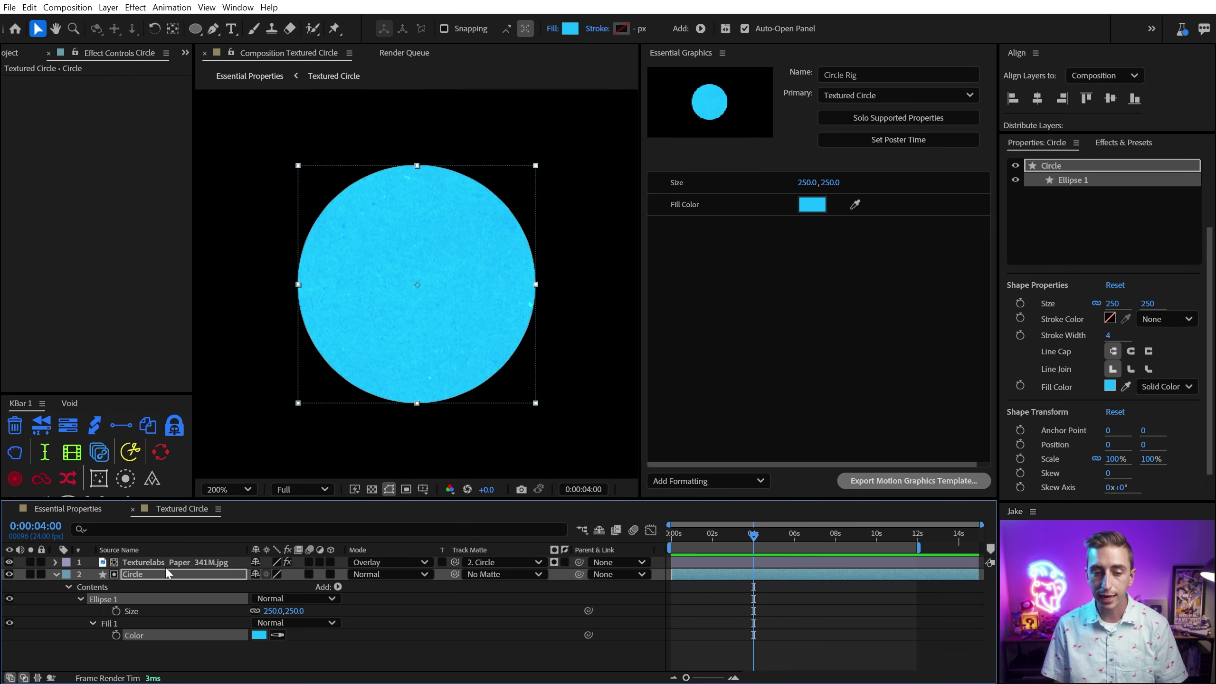
{"action": "left_click", "coordinate": [163, 575]}
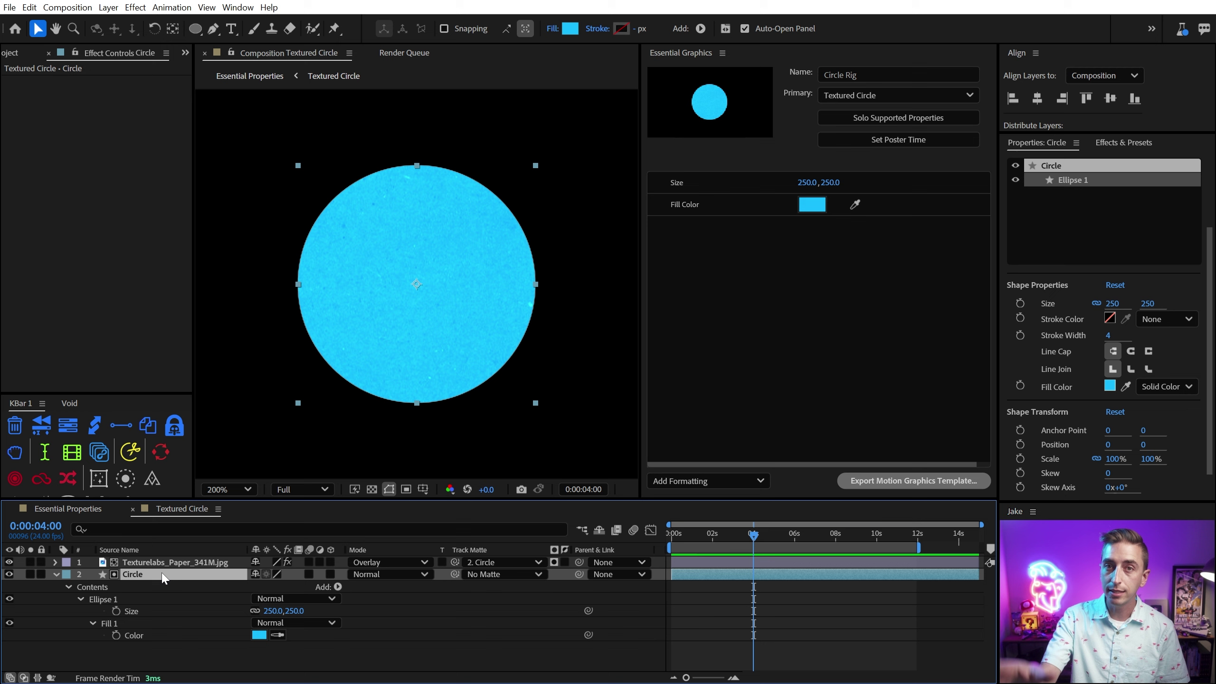
{"action": "left_click", "coordinate": [76, 508]}
{"action": "left_click", "coordinate": [134, 586]}
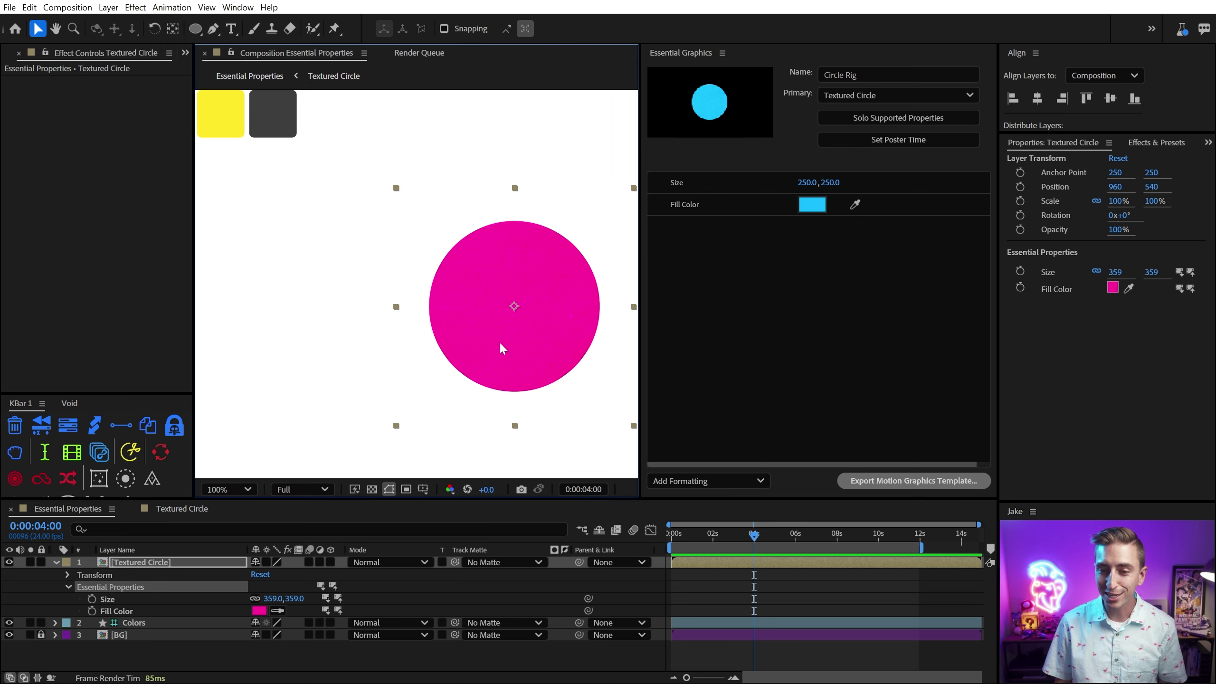
Step: Duplicate the magenta circle and move the copy to the left
{"action": "key", "text": "ctrl+d"}
{"action": "left_click_drag", "start_coordinate": [499, 341], "coordinate": [312, 321]}
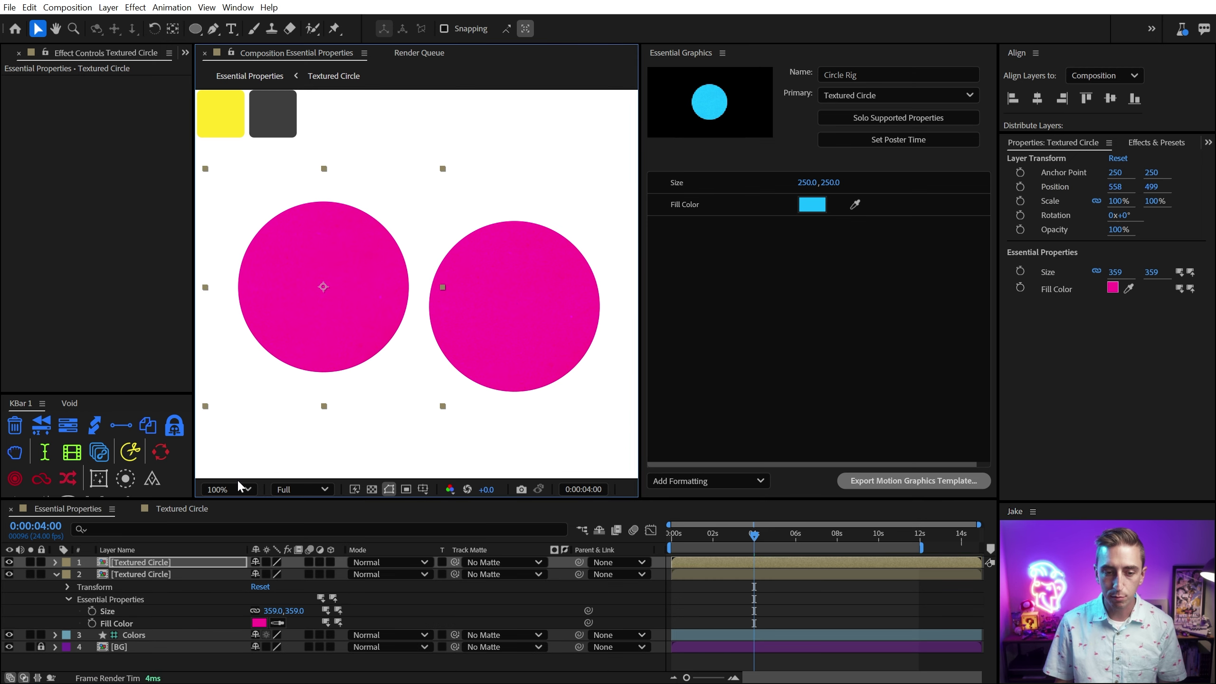
{"action": "left_click", "coordinate": [55, 562]}
{"action": "left_click", "coordinate": [68, 587]}
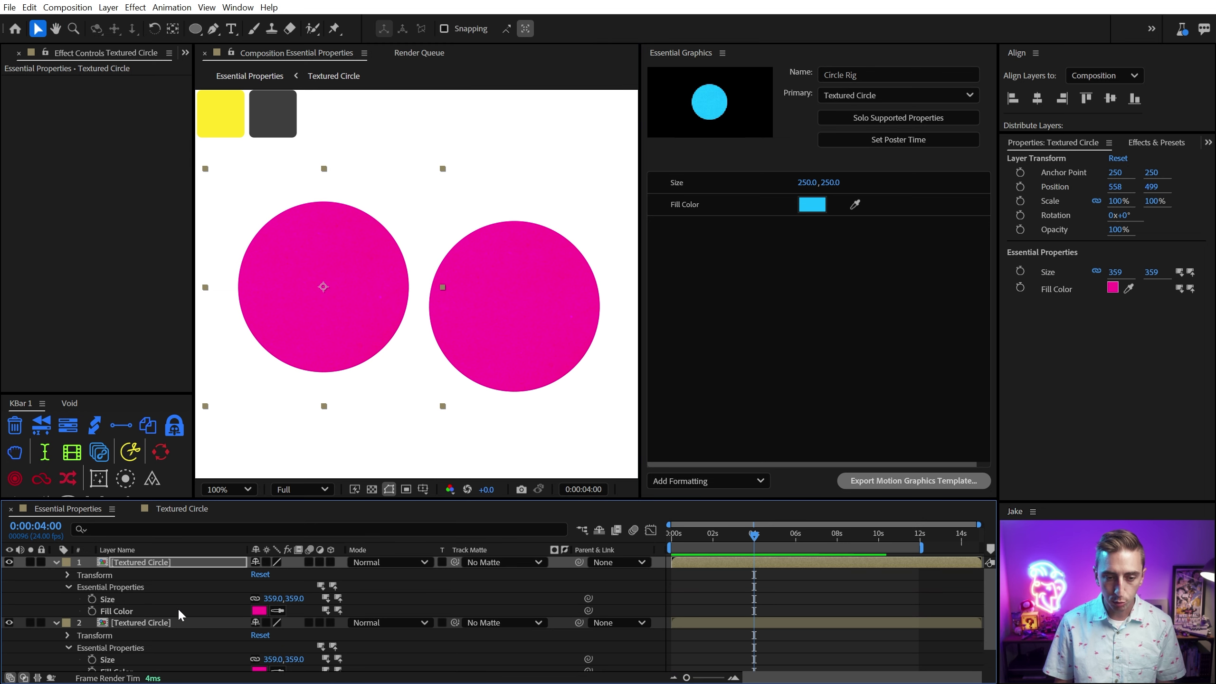
Step: Make the copy yellow at Size 214, nudge it up-left, and enter the Textured Circle pre-comp
{"action": "left_click", "coordinate": [282, 611]}
{"action": "left_click", "coordinate": [249, 108]}
{"action": "mouse_move", "coordinate": [334, 304]}
{"action": "left_mouse_down"}
{"action": "mouse_move", "coordinate": [460, 335]}
{"action": "mouse_move", "coordinate": [349, 287]}
{"action": "left_mouse_up"}
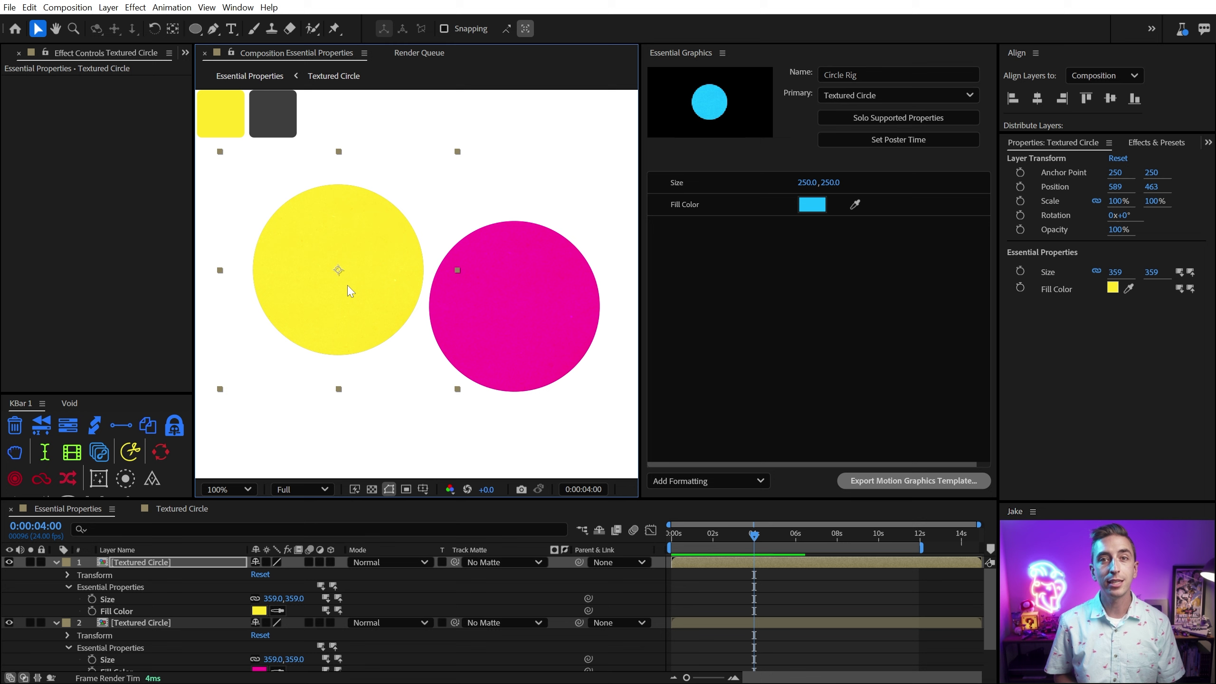
{"action": "left_click_drag", "start_coordinate": [282, 598], "coordinate": [184, 600]}
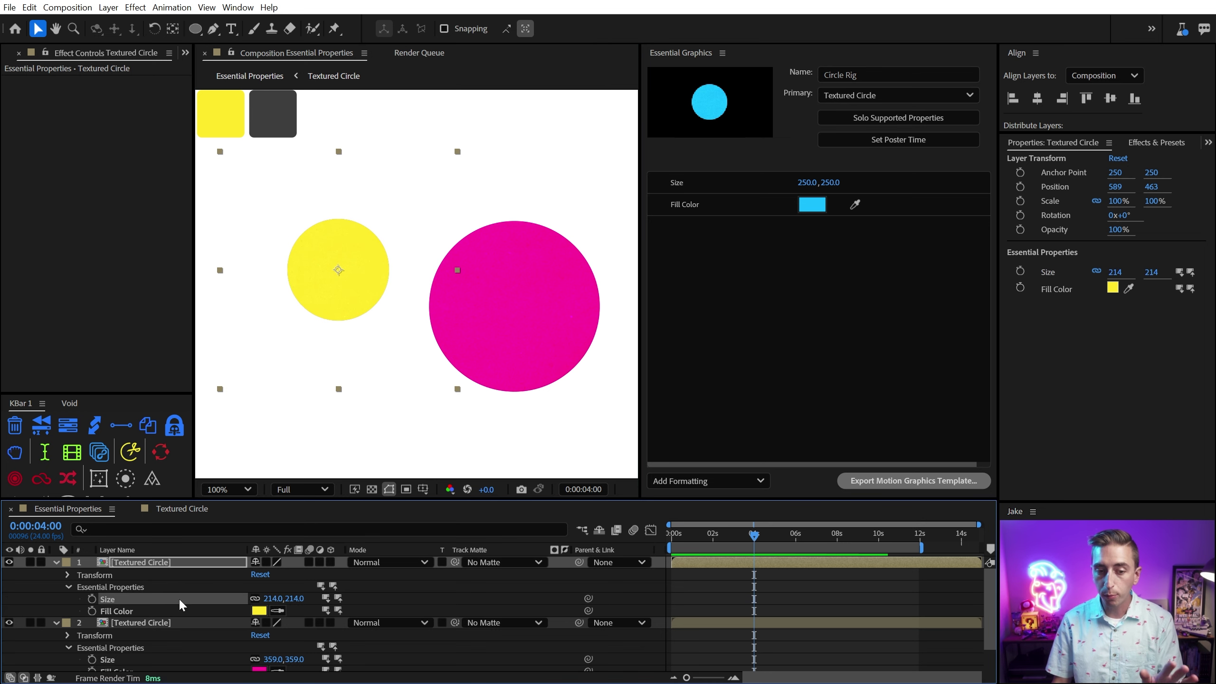
{"action": "left_click", "coordinate": [173, 513]}
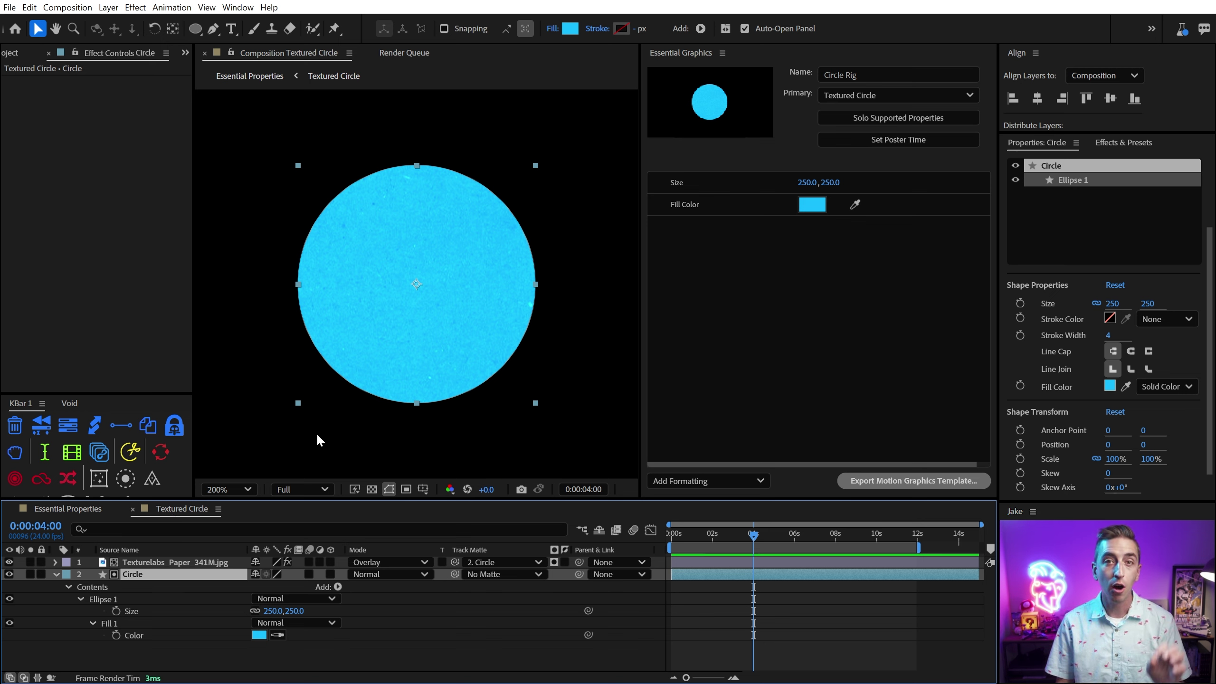
Step: Add the paper texture's Brightness and Contrast properties to Essential Graphics
{"action": "left_click", "coordinate": [162, 563]}
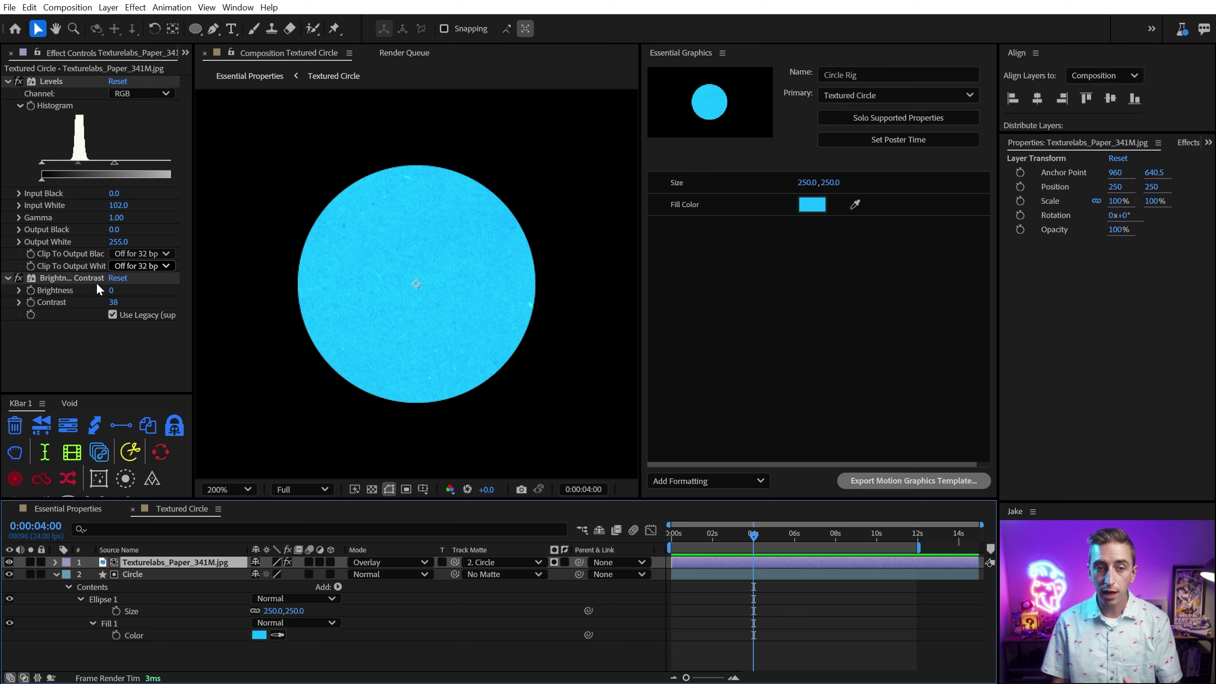
{"action": "left_click", "coordinate": [57, 284]}
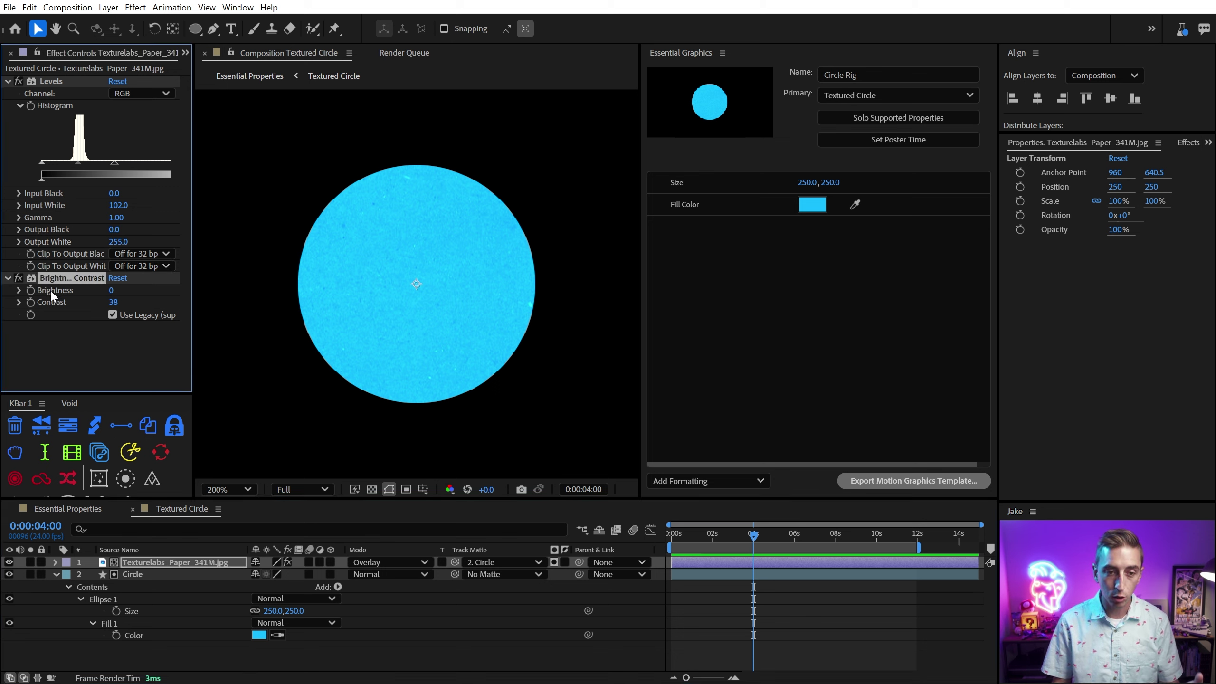
{"action": "right_click", "coordinate": [50, 290]}
{"action": "left_click", "coordinate": [96, 482]}
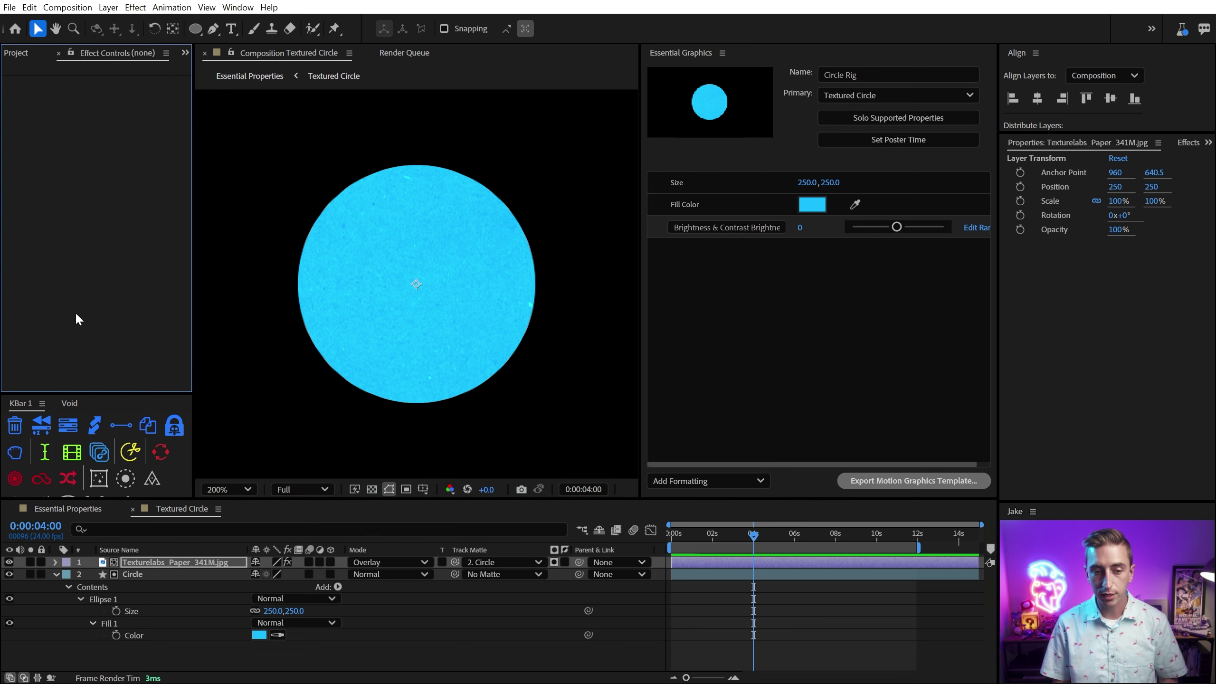
{"action": "left_click", "coordinate": [138, 563]}
{"action": "right_click", "coordinate": [58, 302]}
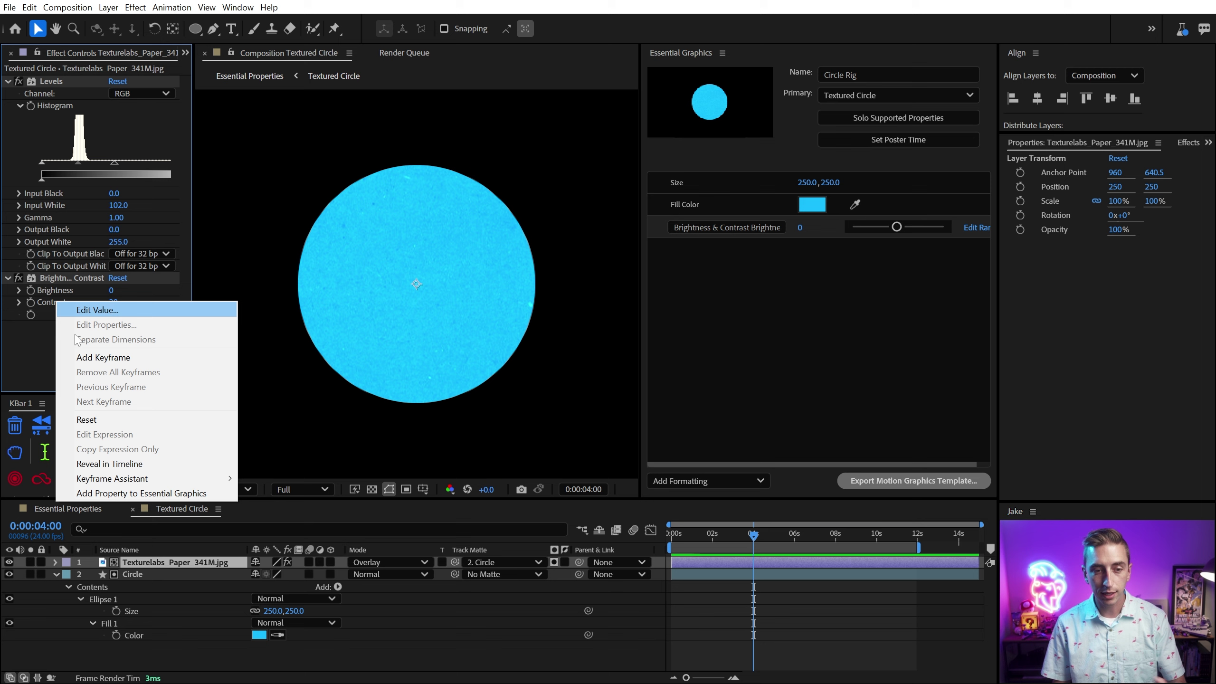
{"action": "left_click", "coordinate": [127, 494]}
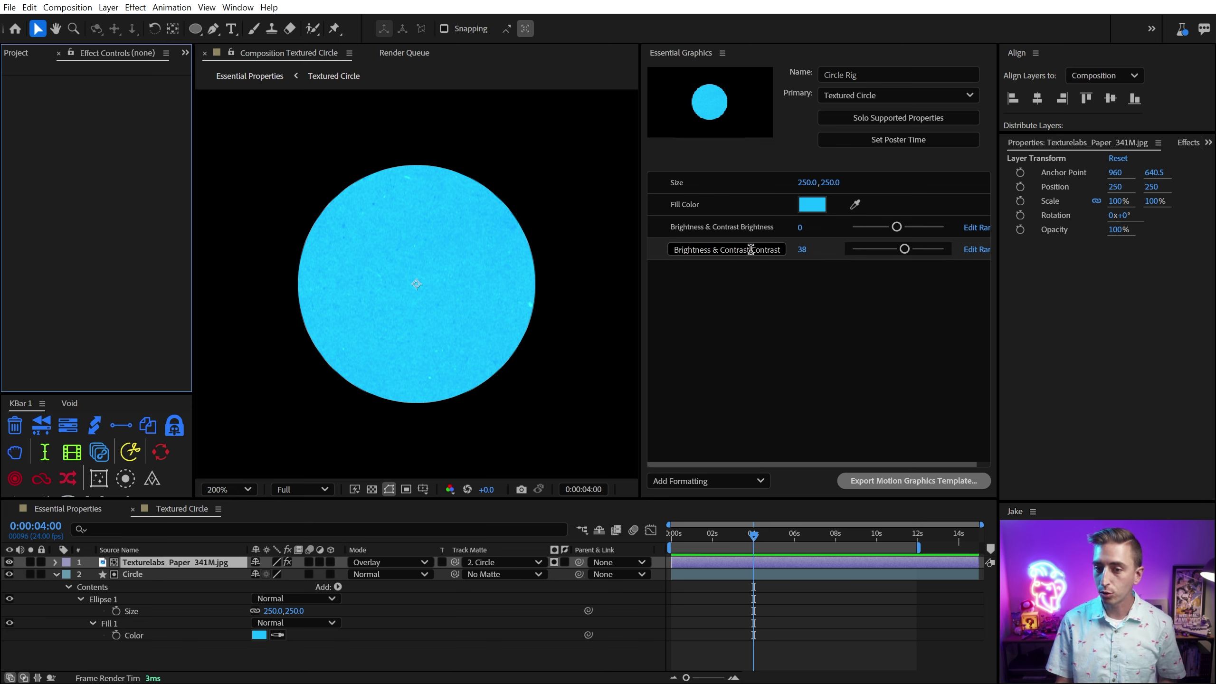
Step: Rename the rig labels to 'Brightness' and 'Contrast' and return to the two-circle comp
{"action": "left_click", "coordinate": [738, 226]}
{"action": "left_click", "coordinate": [751, 226]}
{"action": "type", "text": "Brightness"}
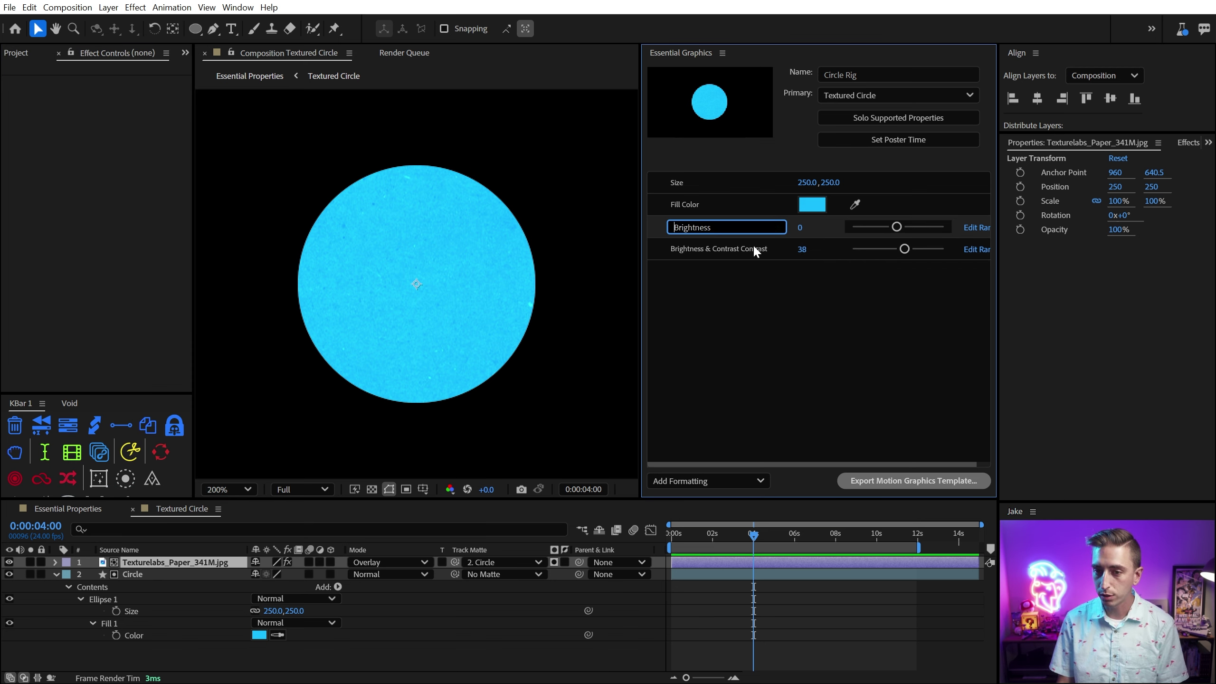
{"action": "left_click", "coordinate": [752, 249]}
{"action": "left_click", "coordinate": [753, 250]}
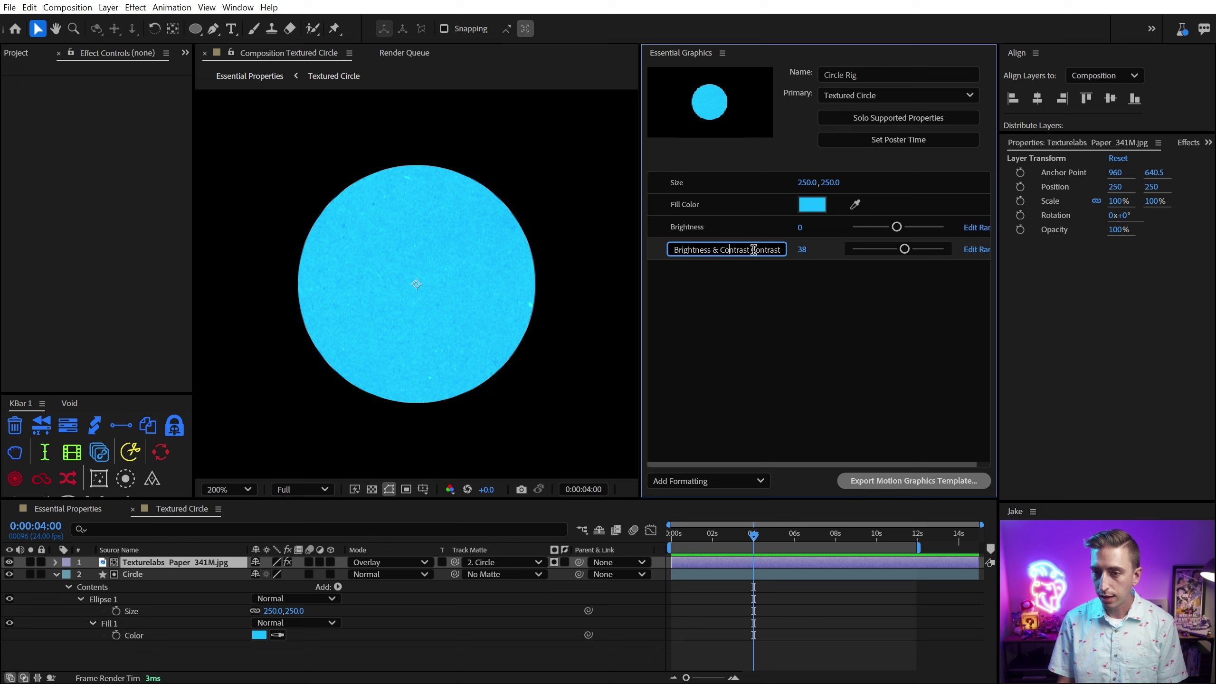
{"action": "left_click_drag", "start_coordinate": [754, 249], "coordinate": [592, 249]}
{"action": "key", "text": "BackSpace"}
{"action": "left_click", "coordinate": [750, 314]}
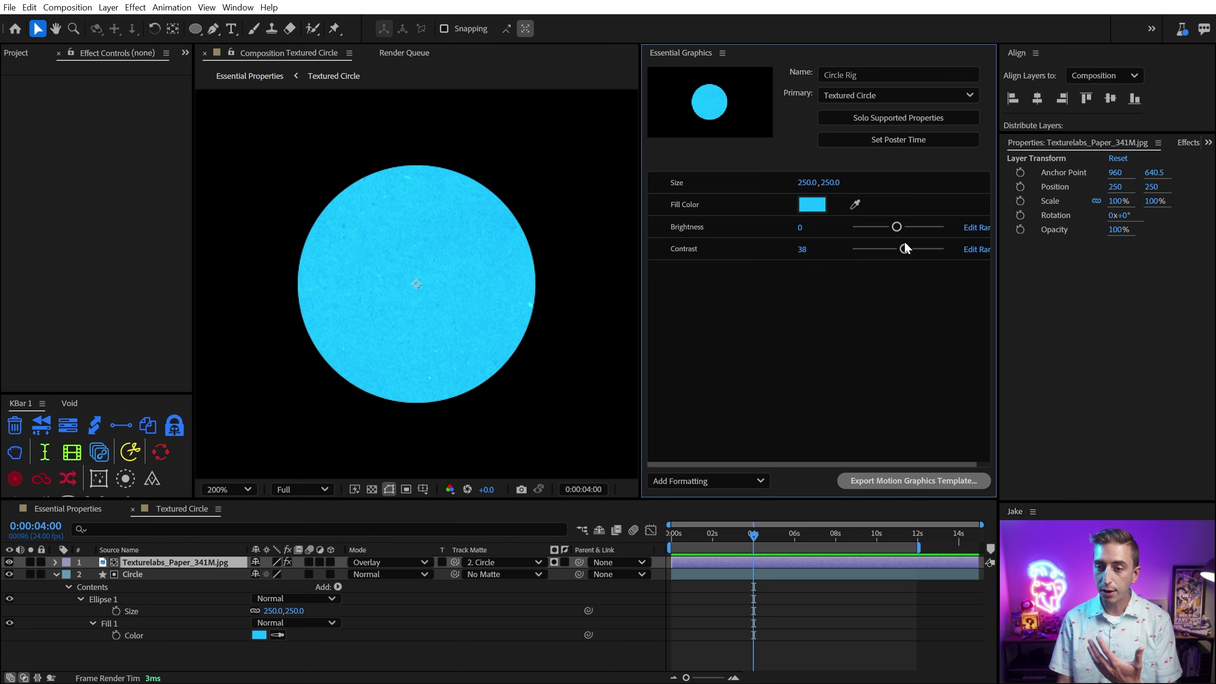
{"action": "left_click", "coordinate": [66, 512]}
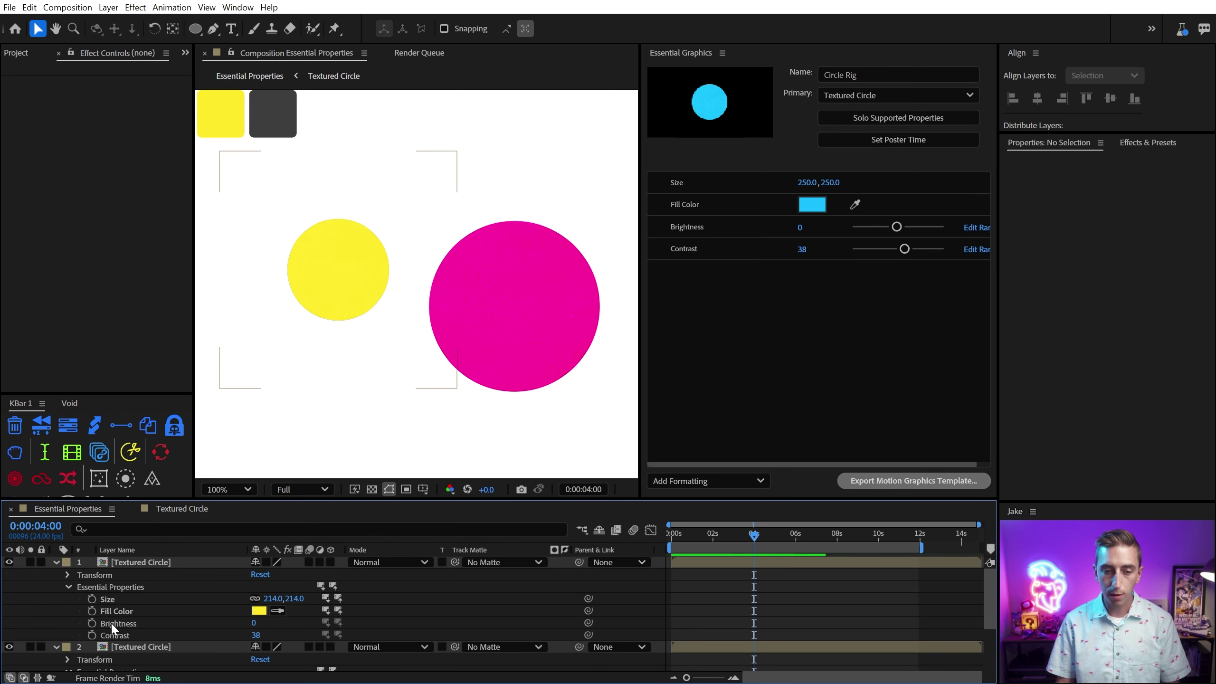
Step: Set yellow to Brightness -32, Contrast 71 and magenta to Brightness -12, Contrast 69
{"action": "mouse_move", "coordinate": [254, 623]}
{"action": "left_mouse_down"}
{"action": "mouse_move", "coordinate": [226, 627]}
{"action": "mouse_move", "coordinate": [300, 634]}
{"action": "mouse_move", "coordinate": [251, 622]}
{"action": "mouse_move", "coordinate": [273, 642]}
{"action": "mouse_move", "coordinate": [236, 628]}
{"action": "mouse_move", "coordinate": [249, 629]}
{"action": "left_mouse_up"}
{"action": "scroll", "coordinate": [262, 627], "scroll_direction": "down", "scroll_amount": 3}
{"action": "left_click", "coordinate": [263, 642]}
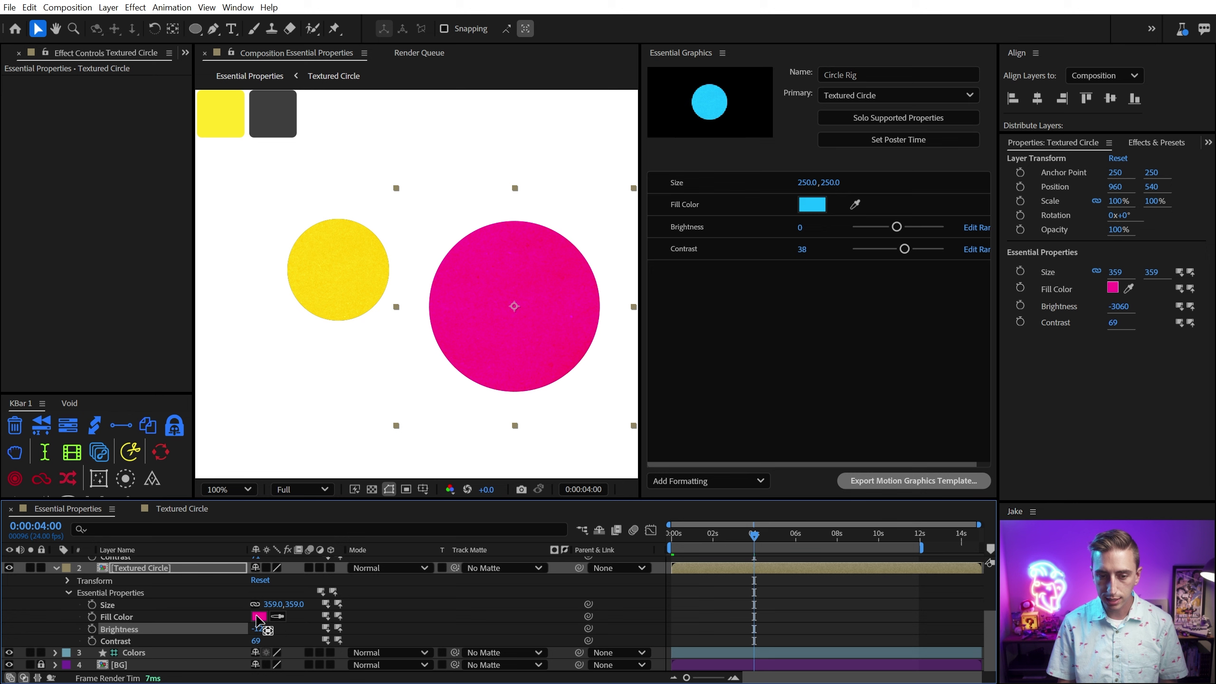
Step: Change the magenta circle's Fill Color to a slightly darker, duller magenta
{"action": "left_click", "coordinate": [259, 617]}
{"action": "left_click_drag", "start_coordinate": [320, 402], "coordinate": [312, 413]}
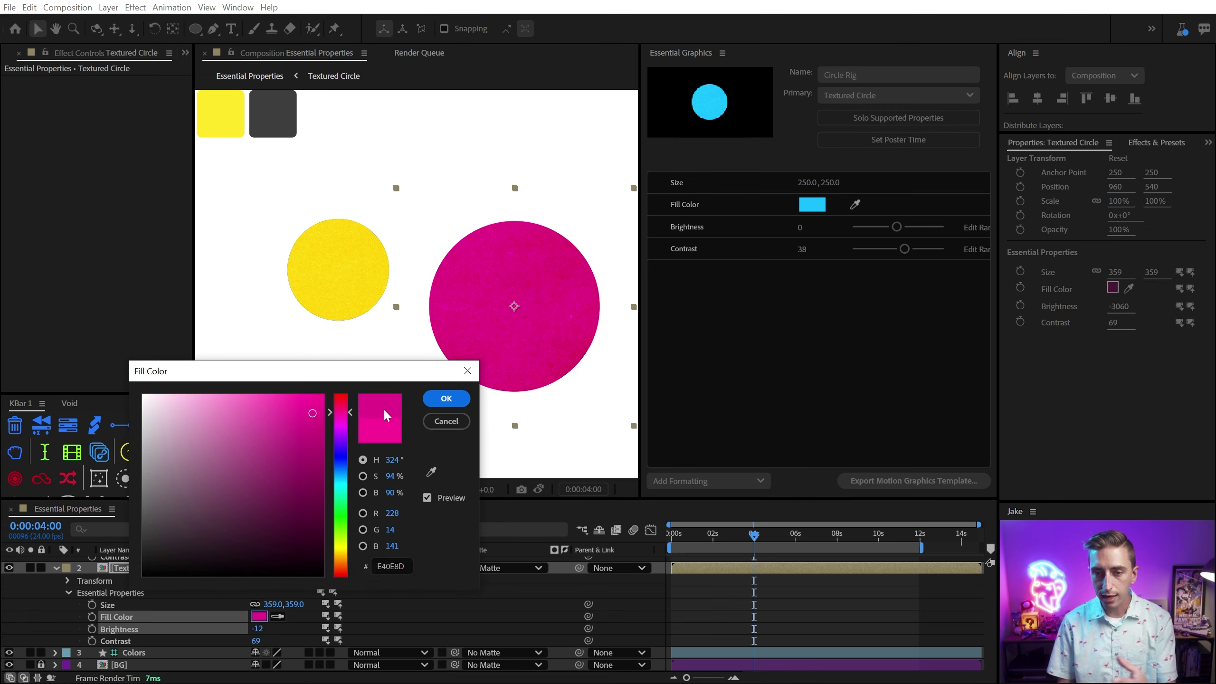
{"action": "left_click", "coordinate": [447, 398]}
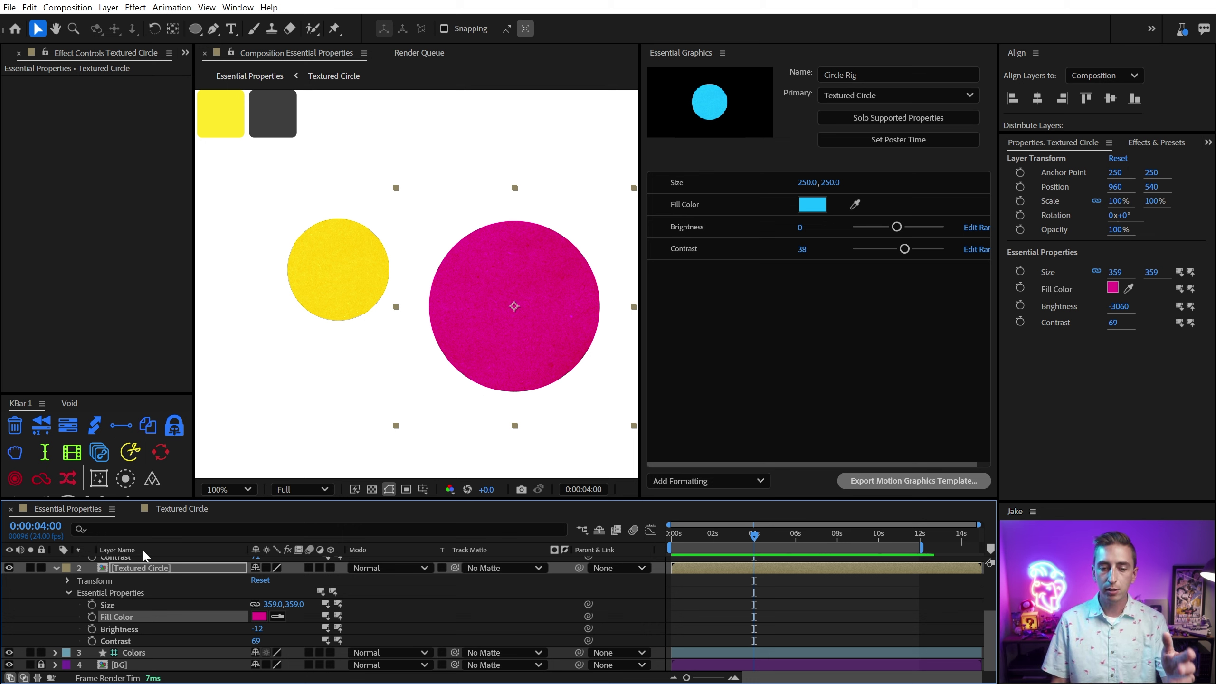
{"action": "left_click", "coordinate": [153, 573]}
{"action": "scroll", "coordinate": [160, 576], "scroll_direction": "up", "scroll_amount": 2}
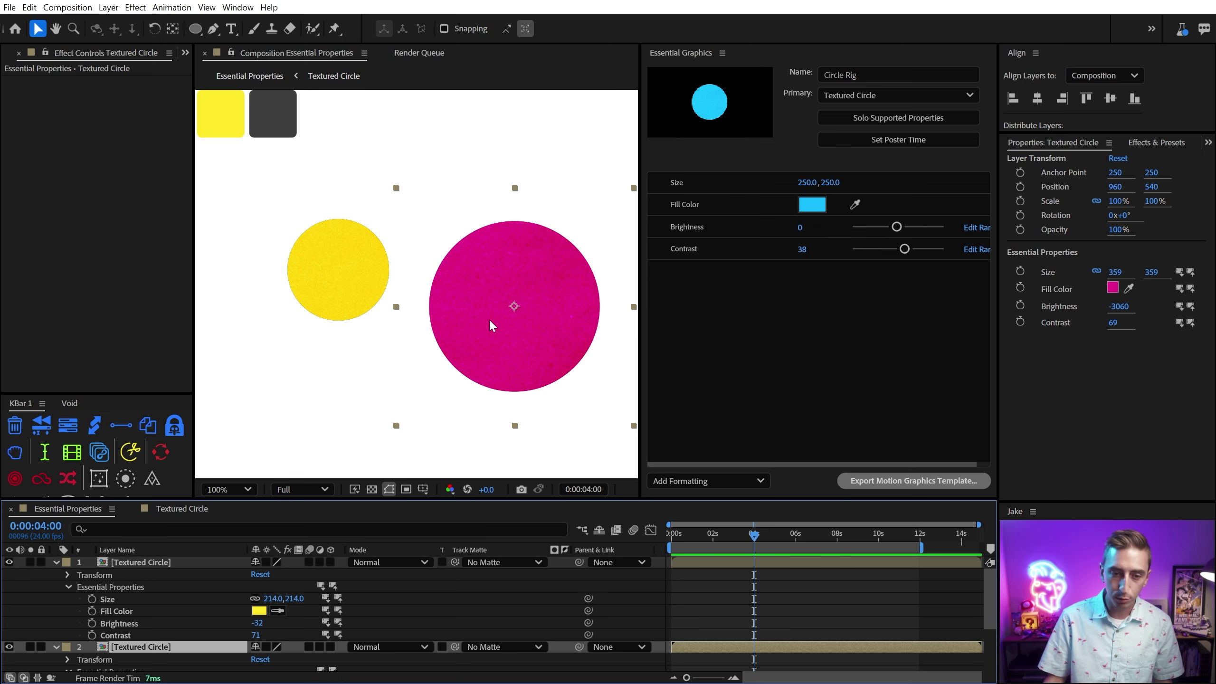
Step: Apply the Offset effect to the paper texture inside the Textured Circle pre-comp
{"action": "left_click", "coordinate": [177, 510]}
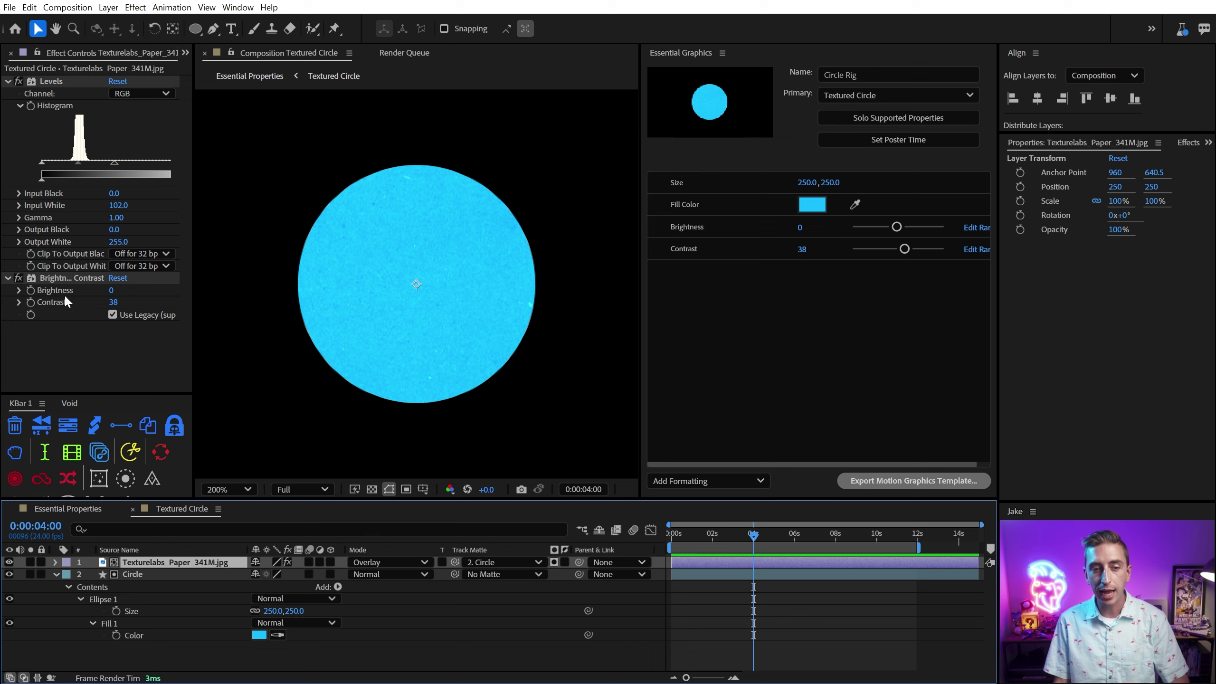
{"action": "key", "text": "ctrl+space"}
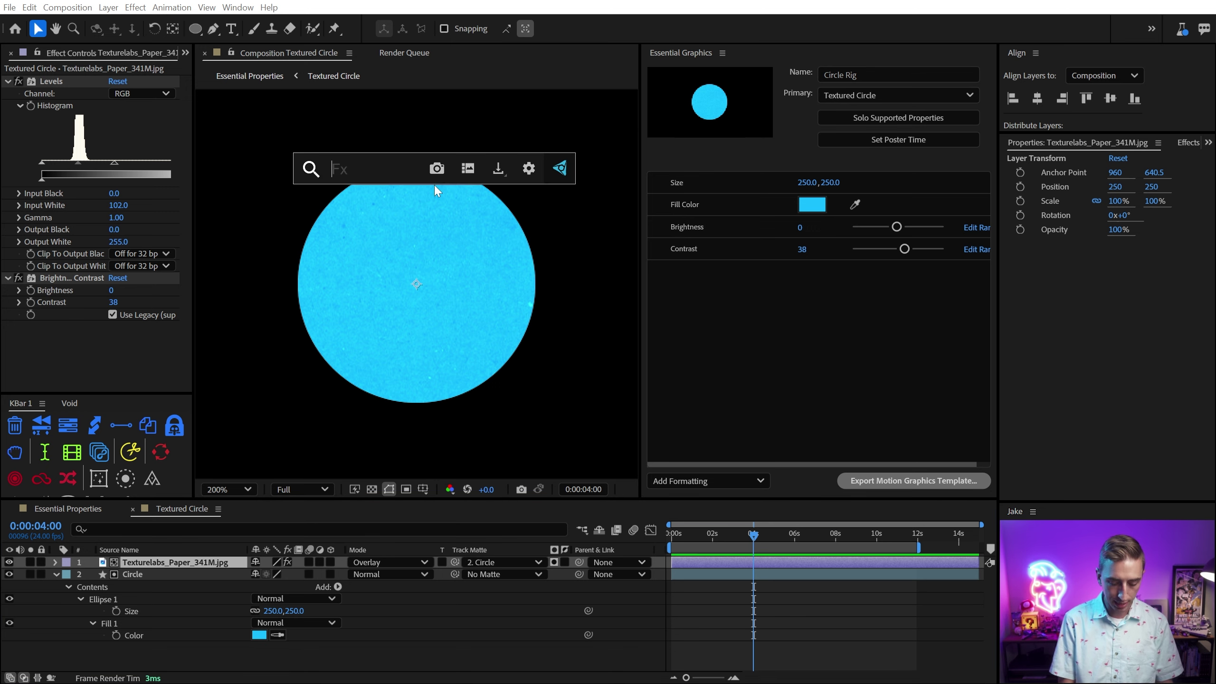
{"action": "type", "text": "offs"}
{"action": "key", "text": "Return"}
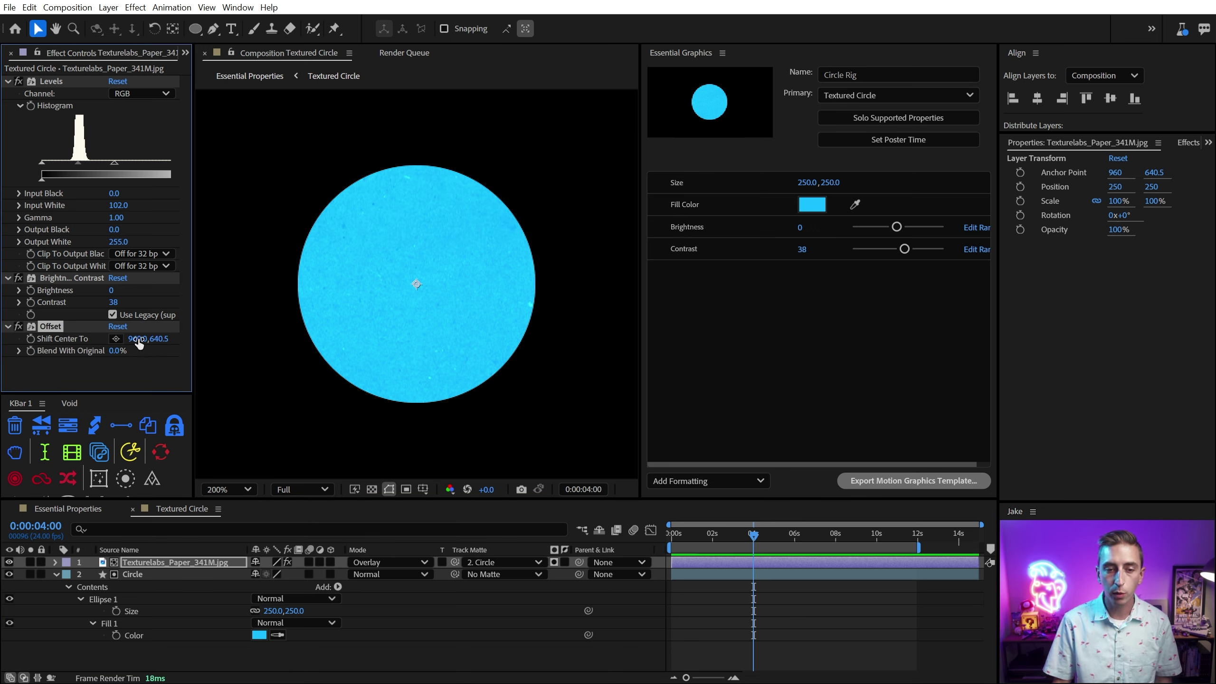
{"action": "left_click_drag", "start_coordinate": [138, 339], "coordinate": [257, 352]}
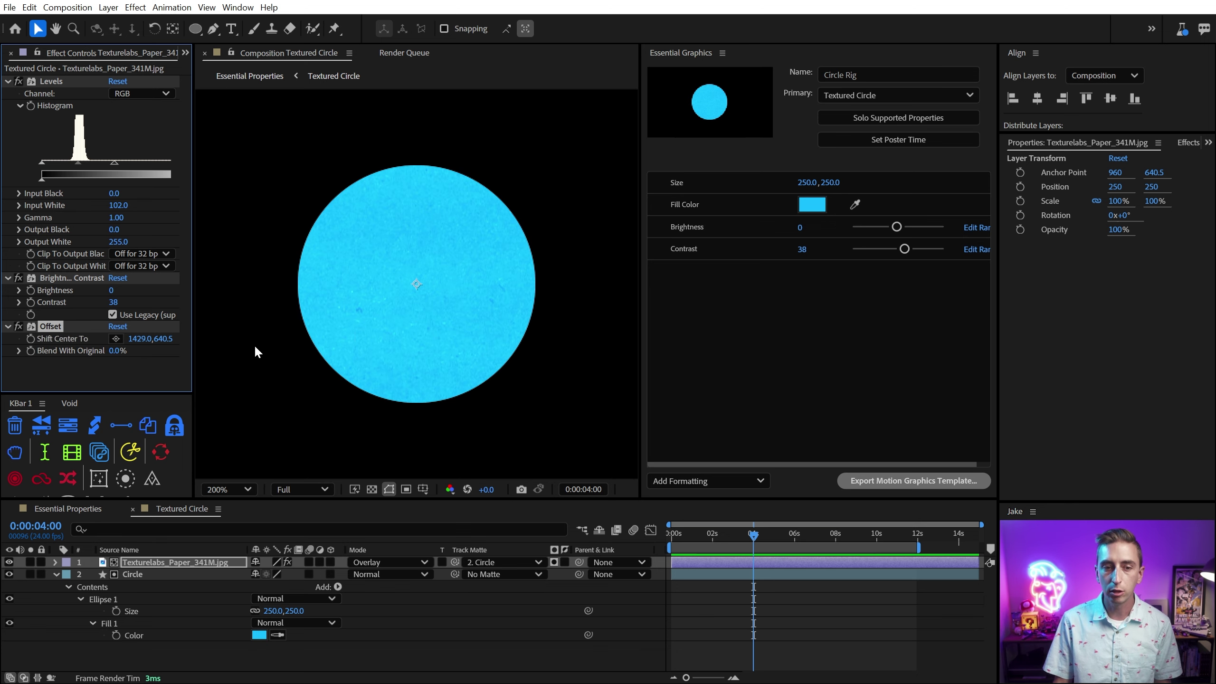
{"action": "right_click", "coordinate": [52, 338]}
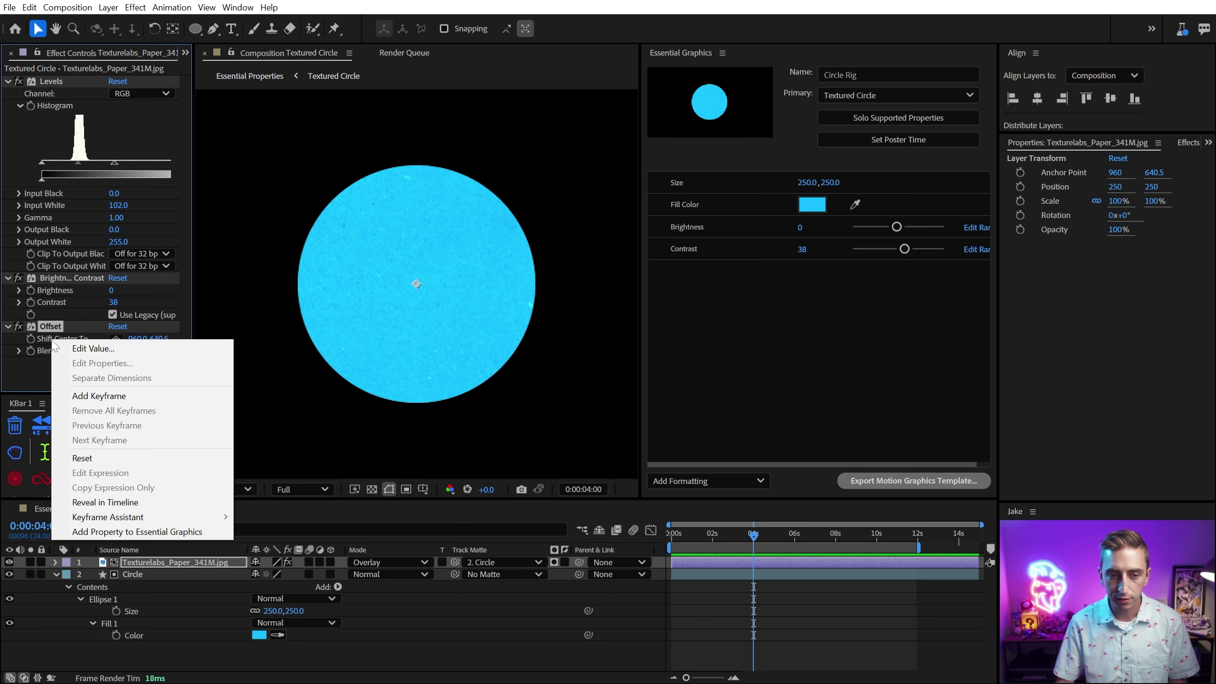
Step: Expose Shift Center To as a Circle Rig control labelled 'Texture Offset'
{"action": "left_click", "coordinate": [118, 531]}
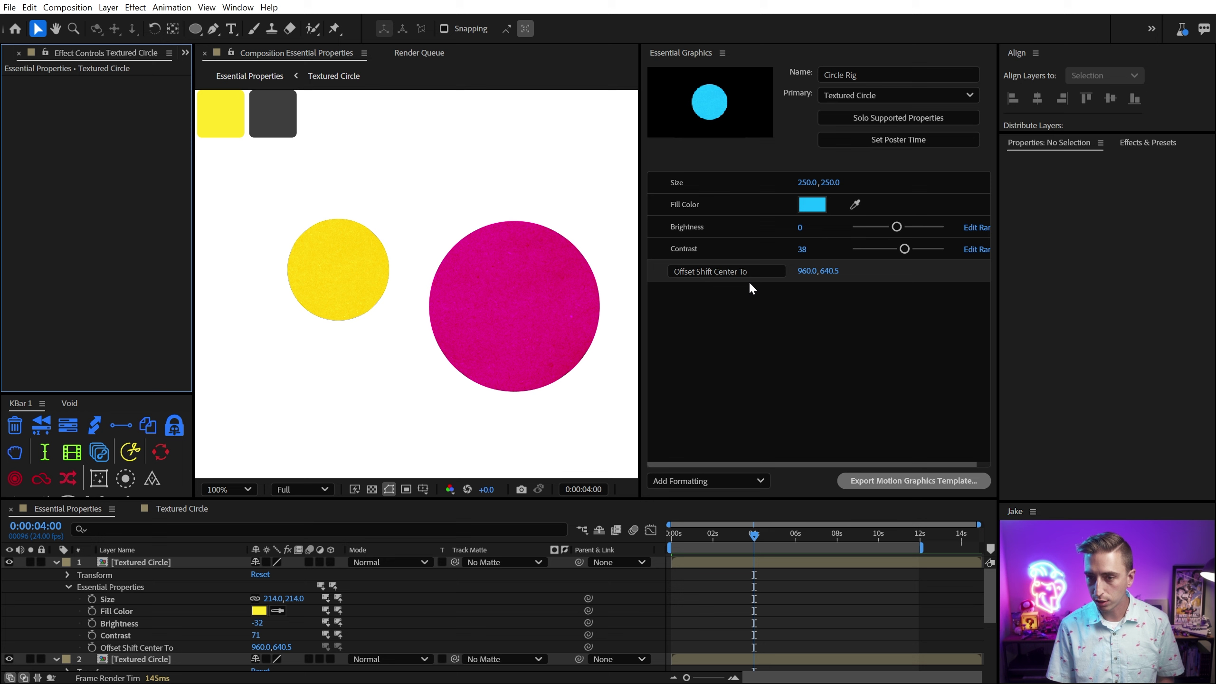
{"action": "left_click", "coordinate": [742, 280]}
{"action": "left_click_drag", "start_coordinate": [697, 272], "coordinate": [826, 272]}
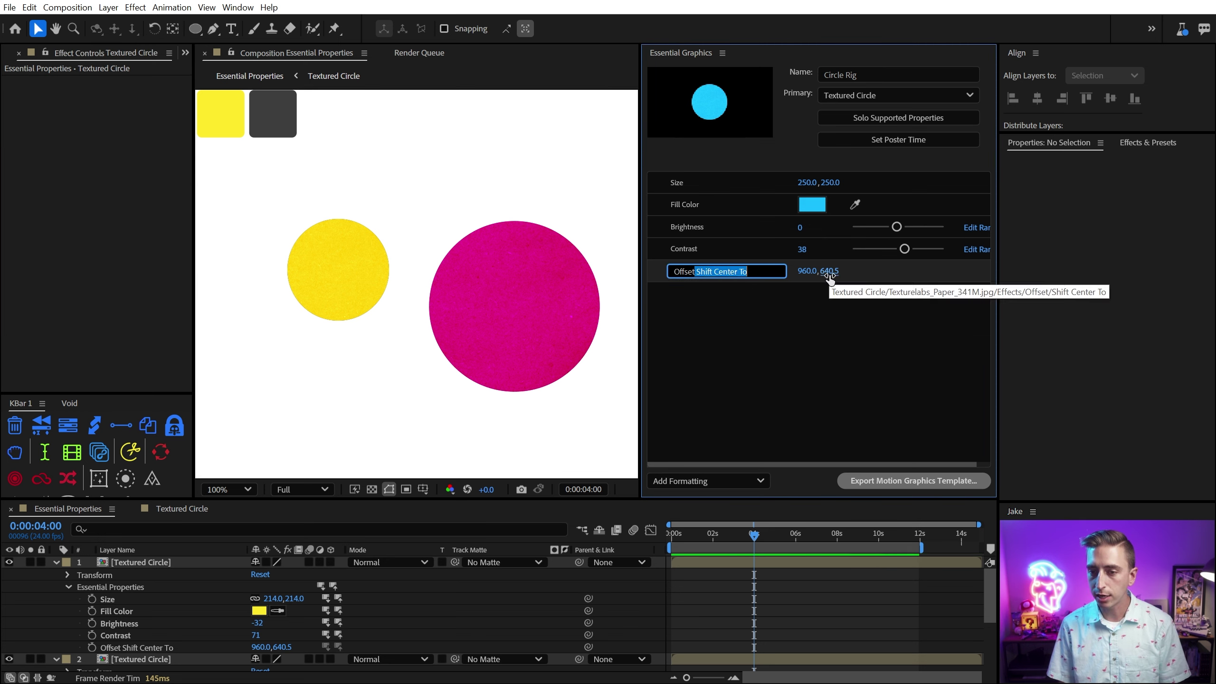
{"action": "key", "text": "BackSpace"}
{"action": "key", "text": "Return"}
{"action": "left_click", "coordinate": [676, 270]}
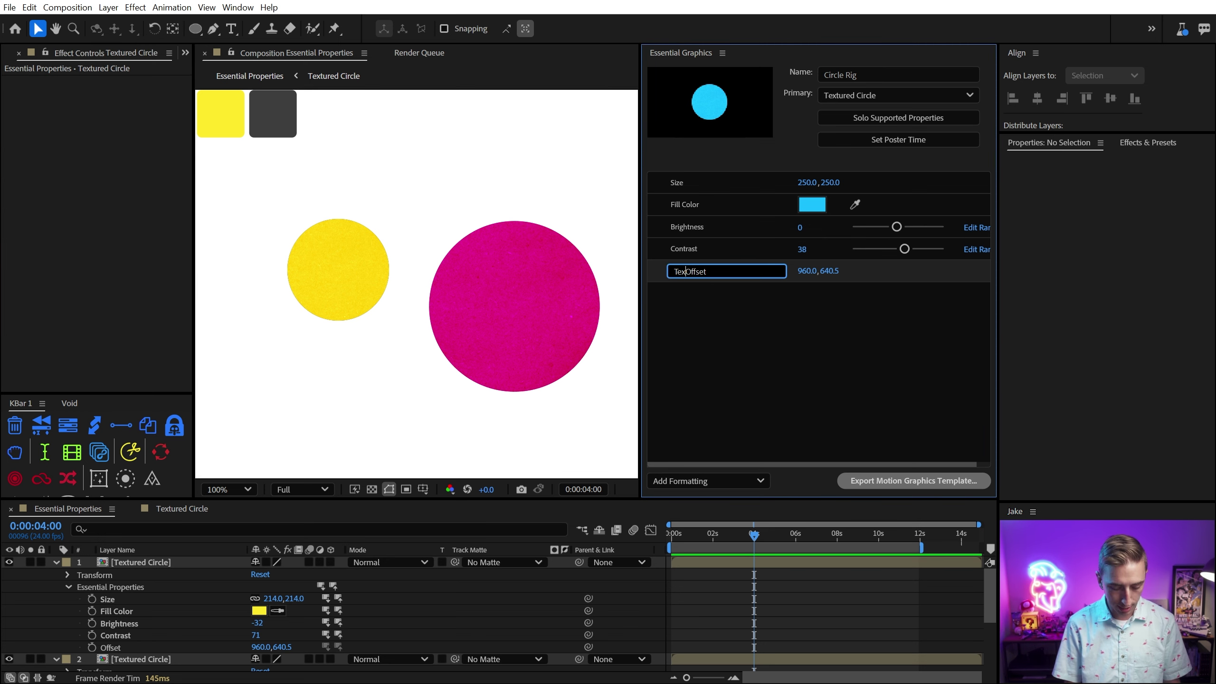
{"action": "key", "text": "Return"}
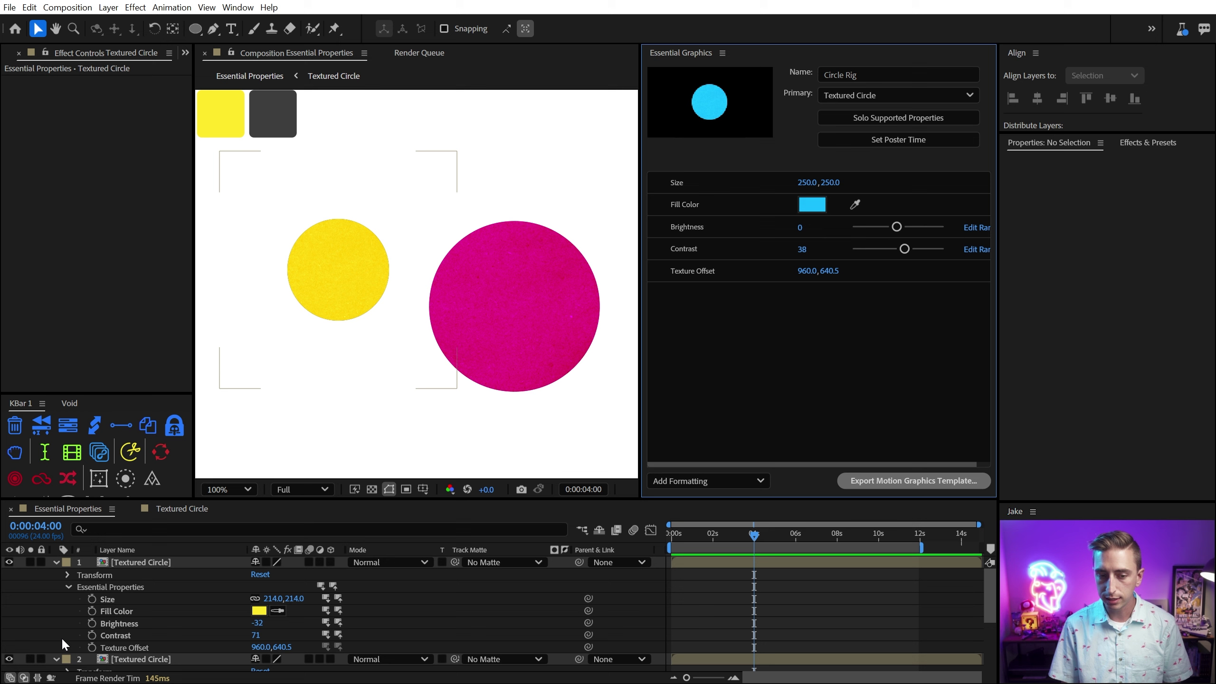
Step: Shift the yellow circle's Texture Offset to 1203, 908.5
{"action": "left_click", "coordinate": [138, 646]}
{"action": "scroll", "coordinate": [143, 623], "scroll_direction": "down", "scroll_amount": 1}
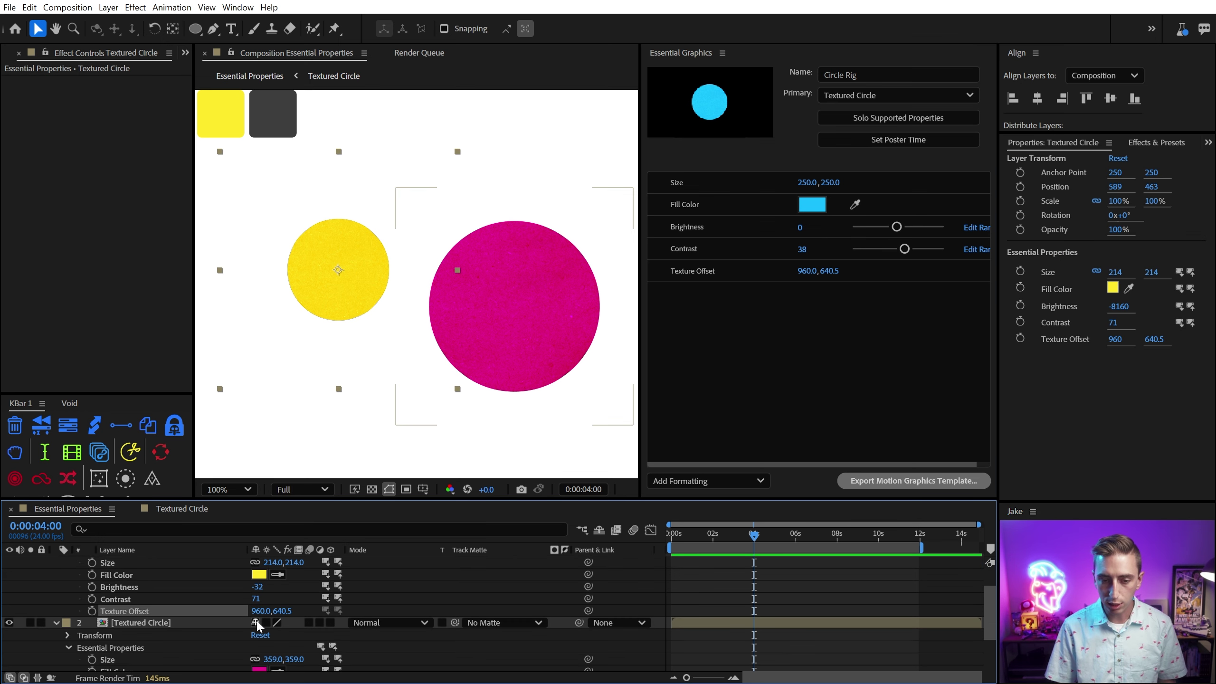
{"action": "left_click_drag", "start_coordinate": [286, 611], "coordinate": [409, 605]}
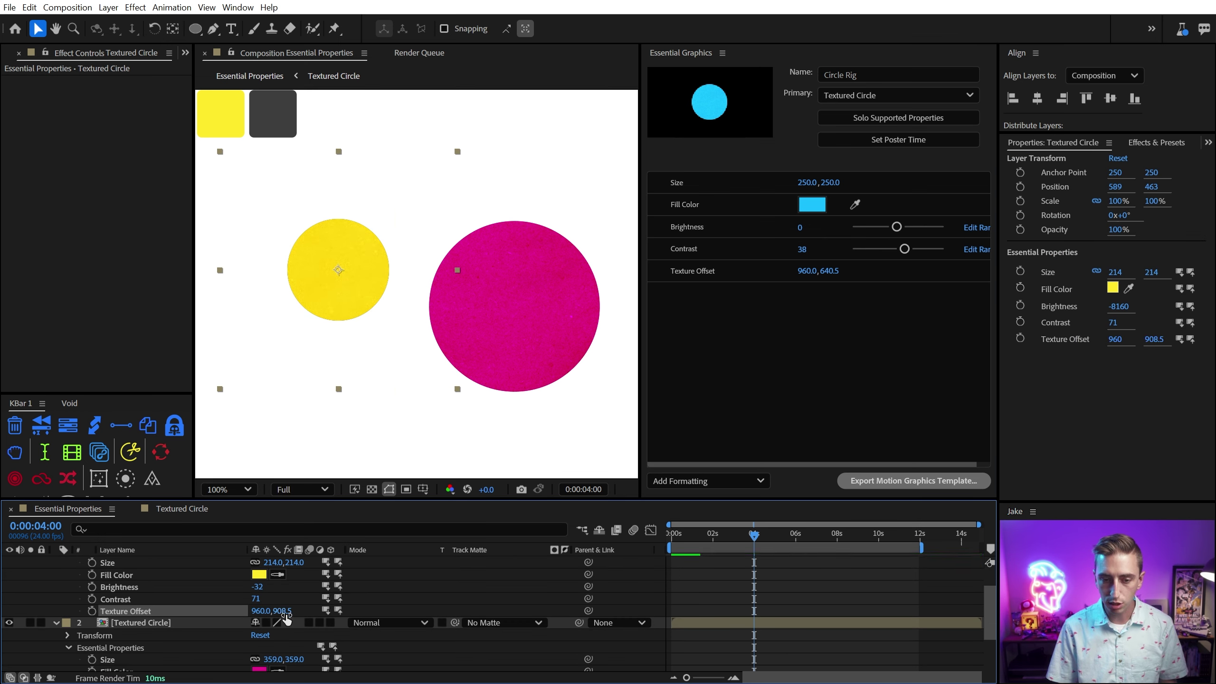
{"action": "left_click_drag", "start_coordinate": [261, 611], "coordinate": [407, 599]}
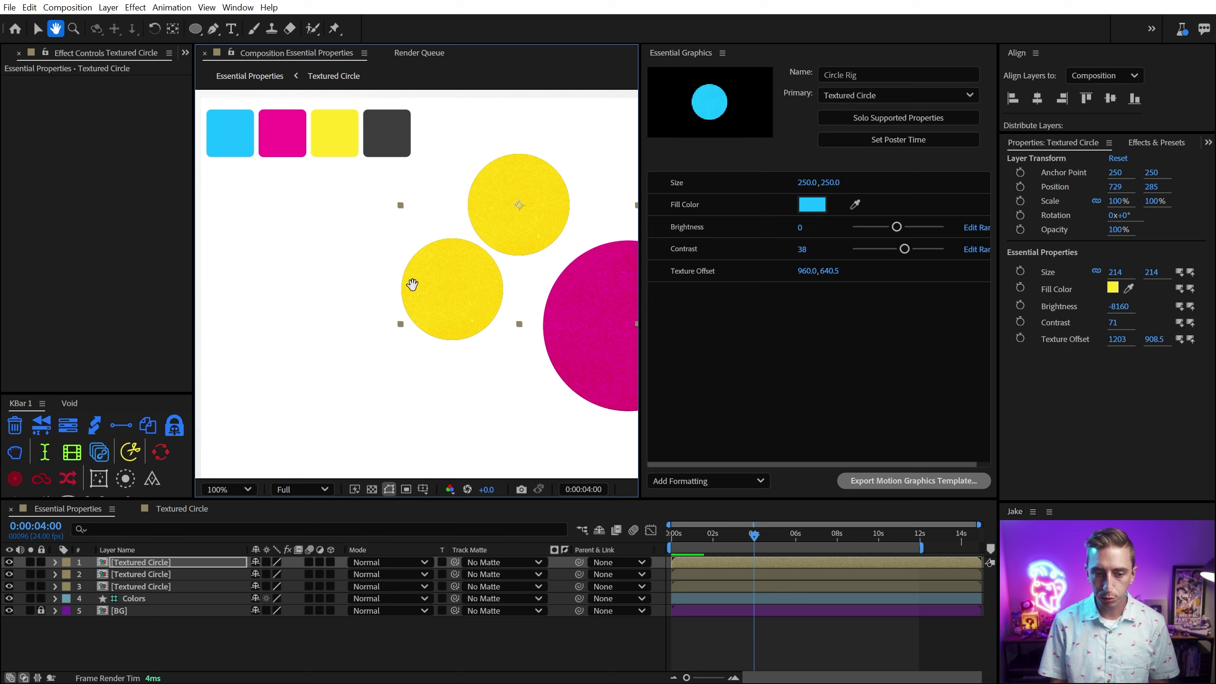
Step: Colour the top circle cyan, duplicate it, and move the copy below the others
{"action": "key", "text": "ctrl+grave"}
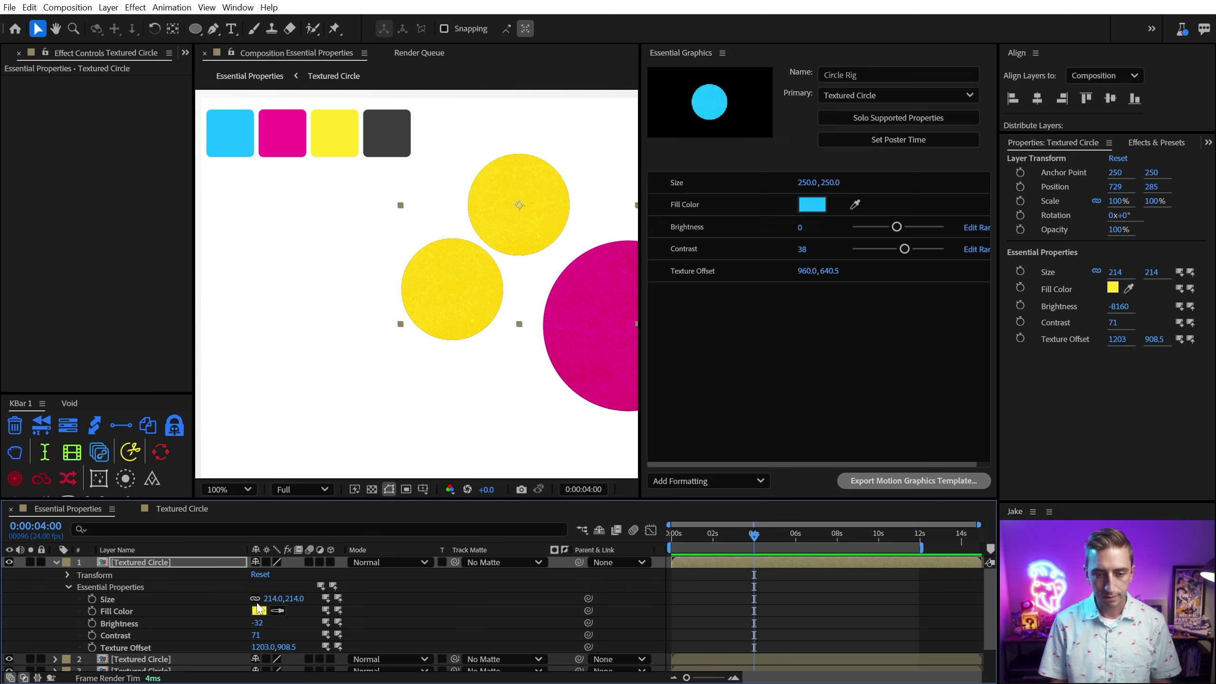
{"action": "left_click_drag", "start_coordinate": [282, 615], "coordinate": [235, 130]}
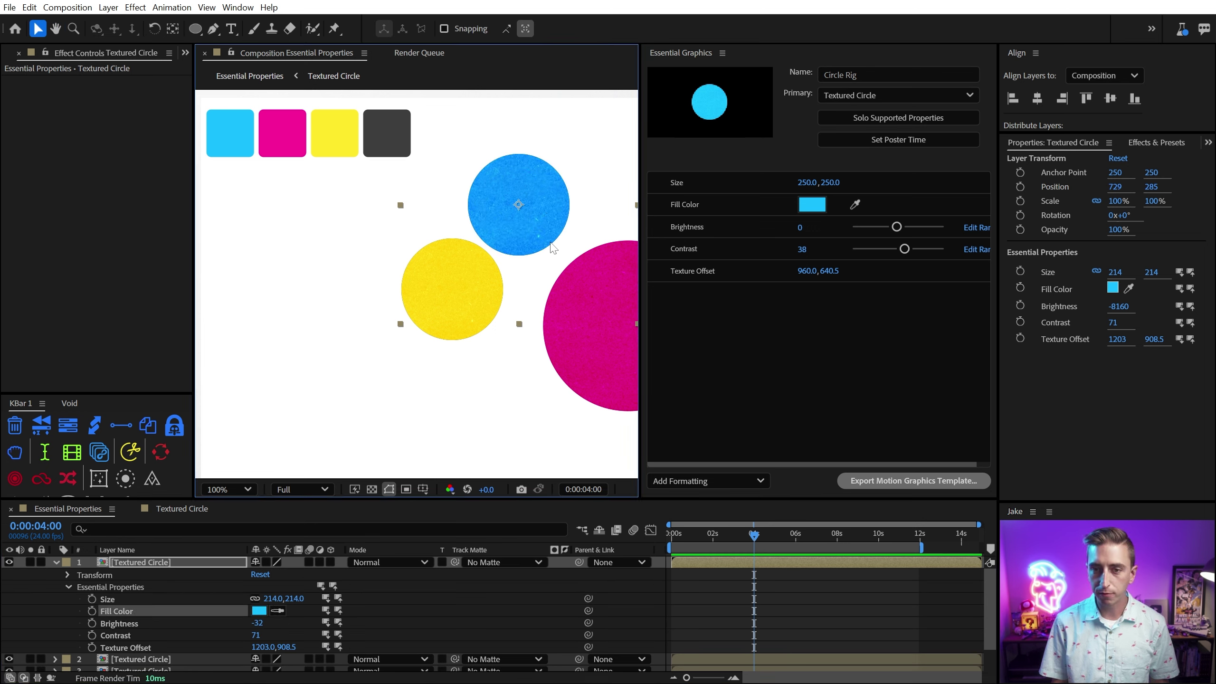
{"action": "key", "text": "ctrl+d"}
{"action": "left_click_drag", "start_coordinate": [531, 258], "coordinate": [447, 226]}
{"action": "left_click_drag", "start_coordinate": [434, 162], "coordinate": [436, 377]}
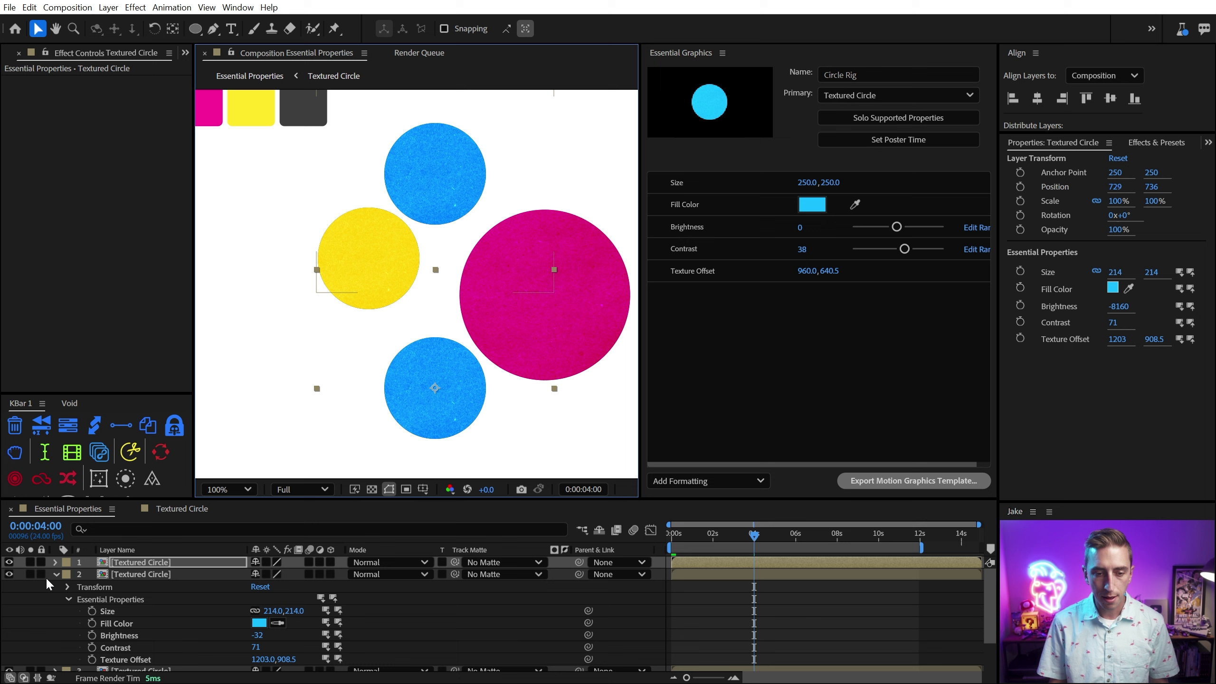
Step: Make the copy dark grey at Size 195, Contrast 47, with its own brightness and texture offset
{"action": "left_click", "coordinate": [58, 562]}
{"action": "left_click", "coordinate": [56, 562]}
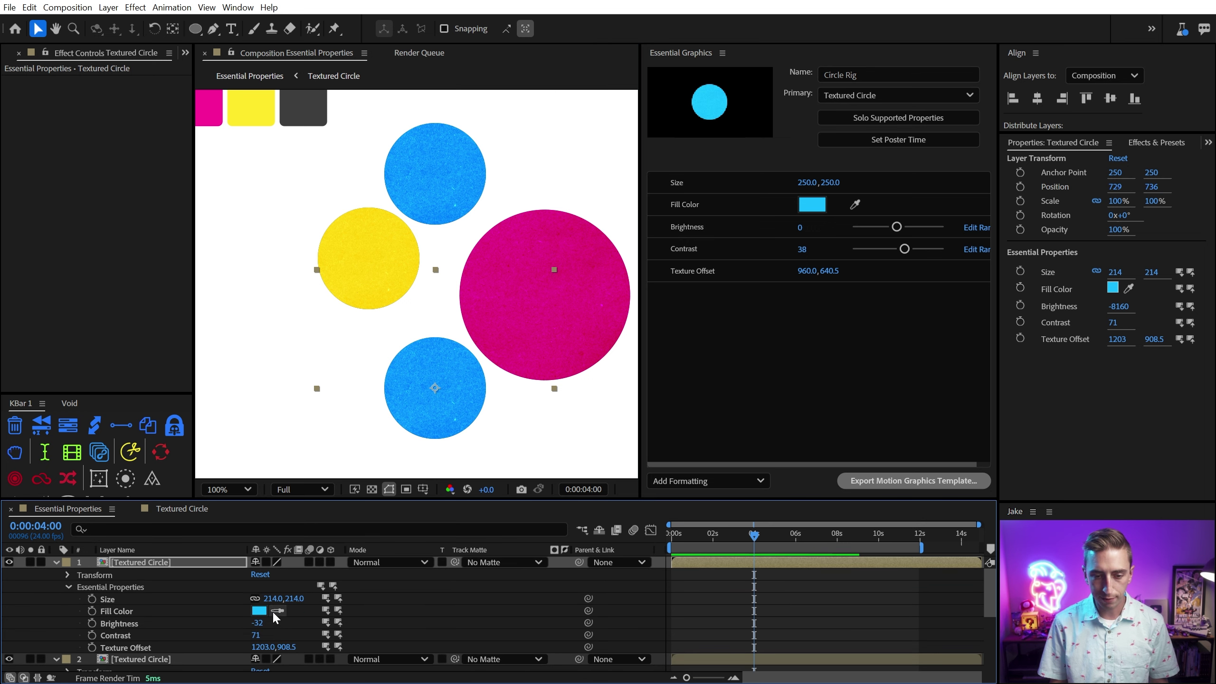
{"action": "left_click", "coordinate": [303, 108]}
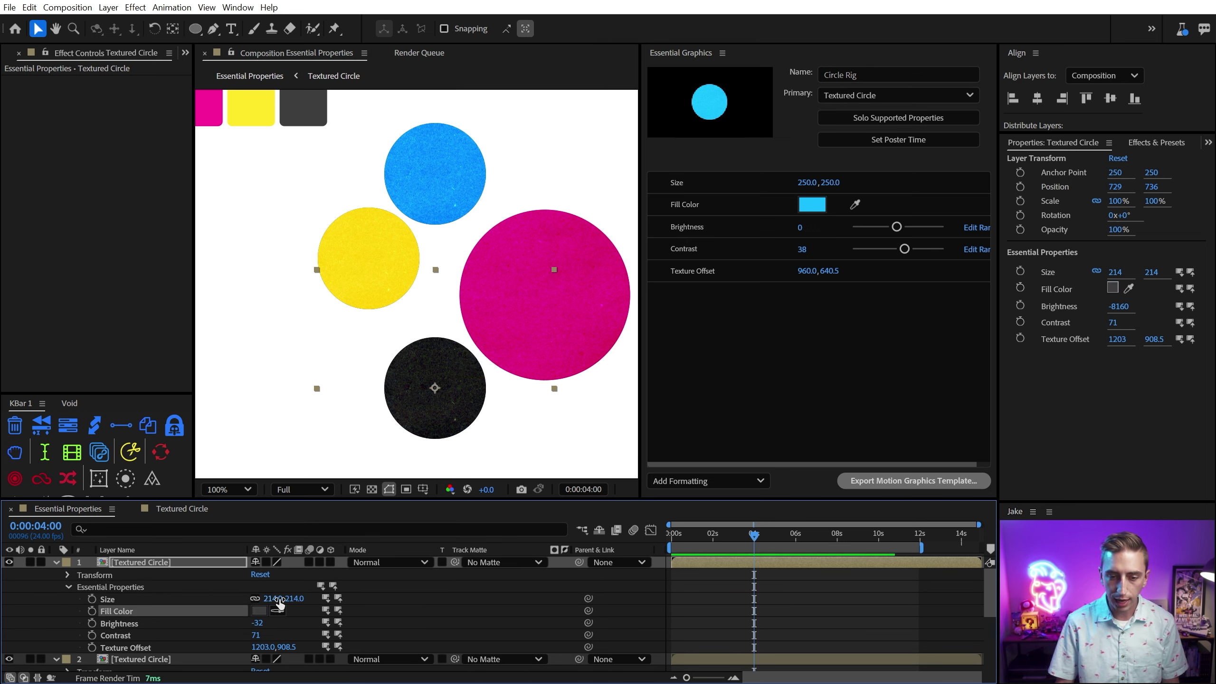
{"action": "left_click_drag", "start_coordinate": [280, 604], "coordinate": [326, 647]}
{"action": "left_click_drag", "start_coordinate": [255, 635], "coordinate": [258, 635]}
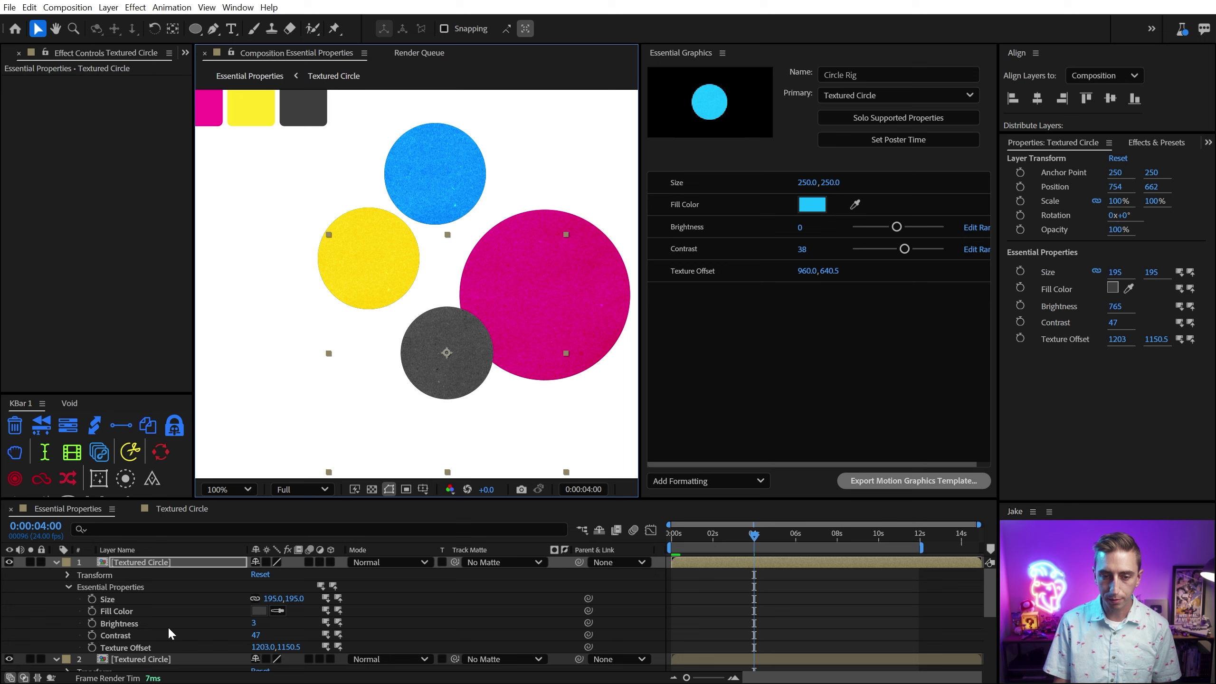
{"action": "left_click", "coordinate": [63, 593]}
{"action": "key", "text": "ctrl+grave"}
Step: Set the top three circle layers' blend mode to Multiply
{"action": "left_click", "coordinate": [211, 564]}
{"action": "left_click", "coordinate": [187, 586], "text": "shift"}
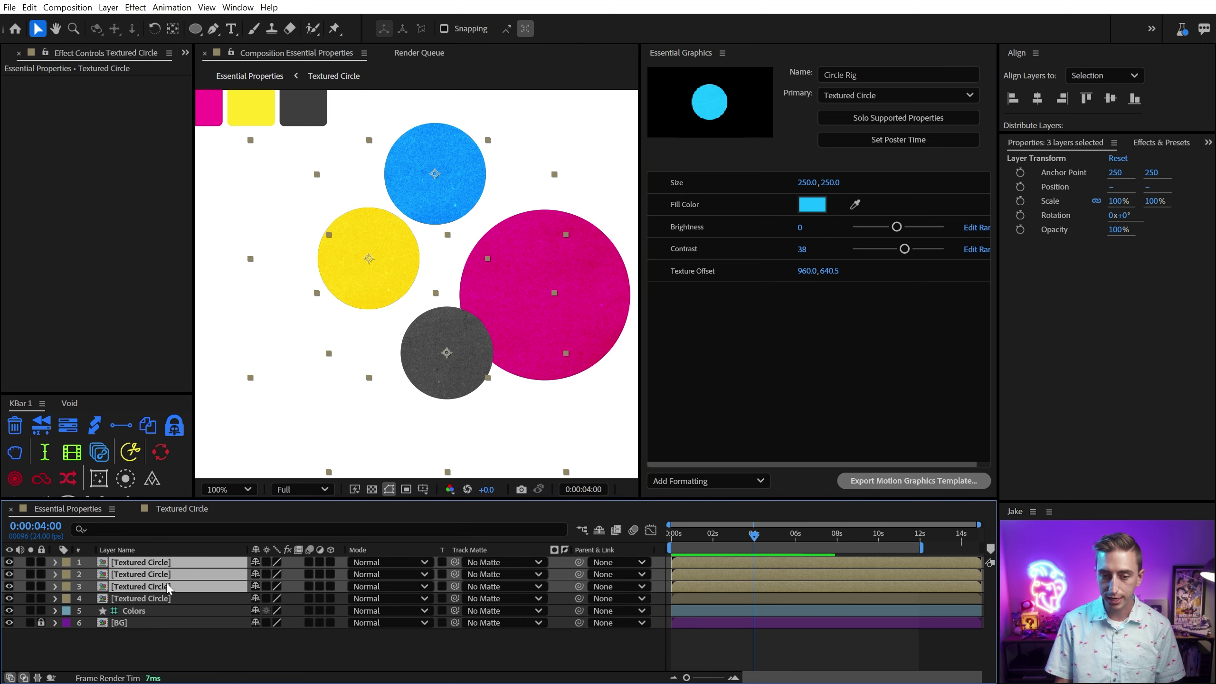
{"action": "left_click", "coordinate": [376, 573]}
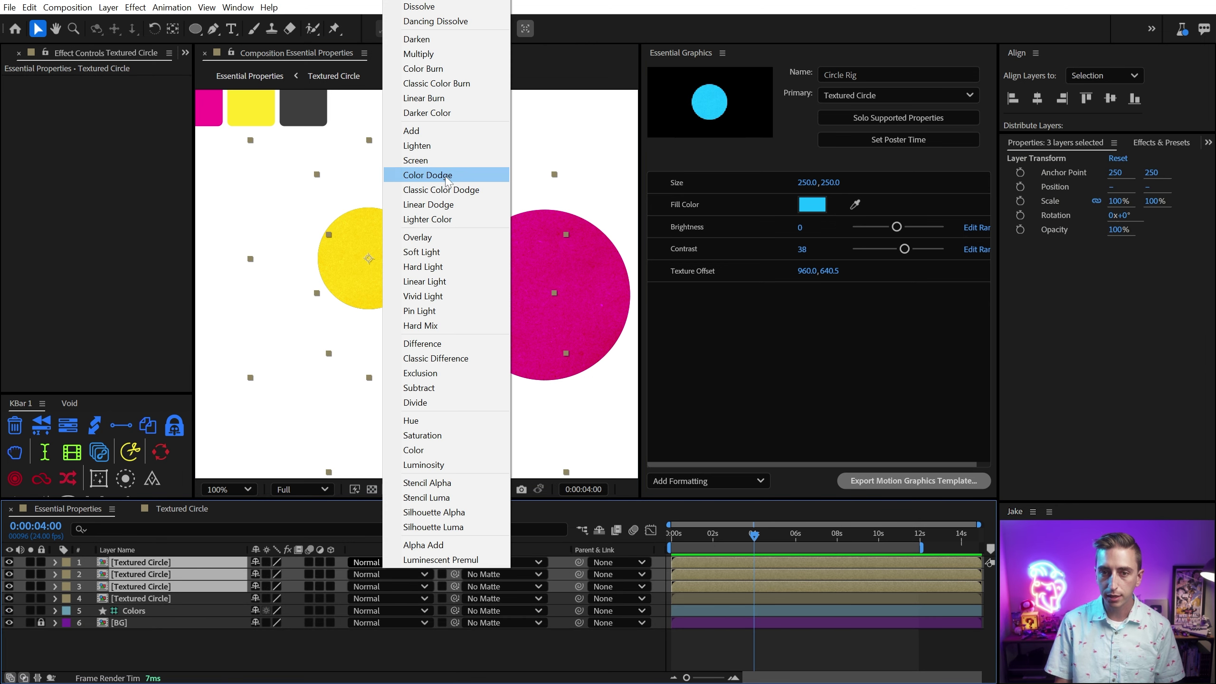
{"action": "left_click", "coordinate": [419, 54]}
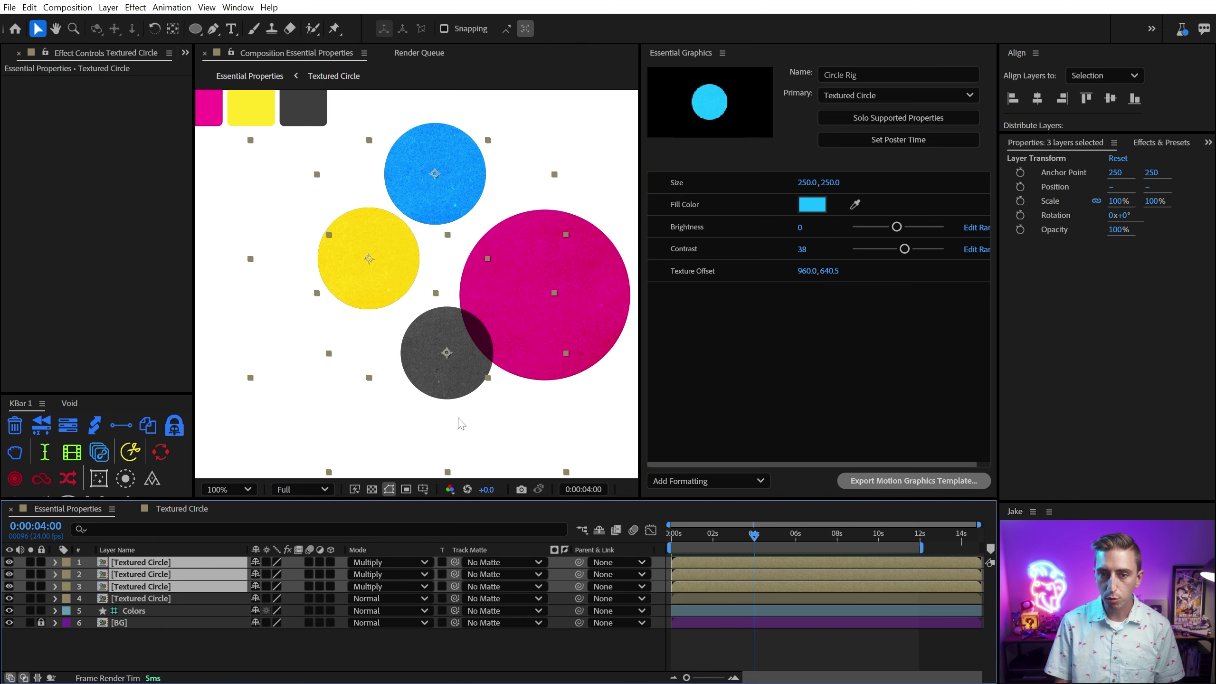
Step: Move the magenta circle up-left so it overlaps the other circles
{"action": "left_click", "coordinate": [130, 593]}
{"action": "left_click_drag", "start_coordinate": [443, 177], "coordinate": [369, 143]}
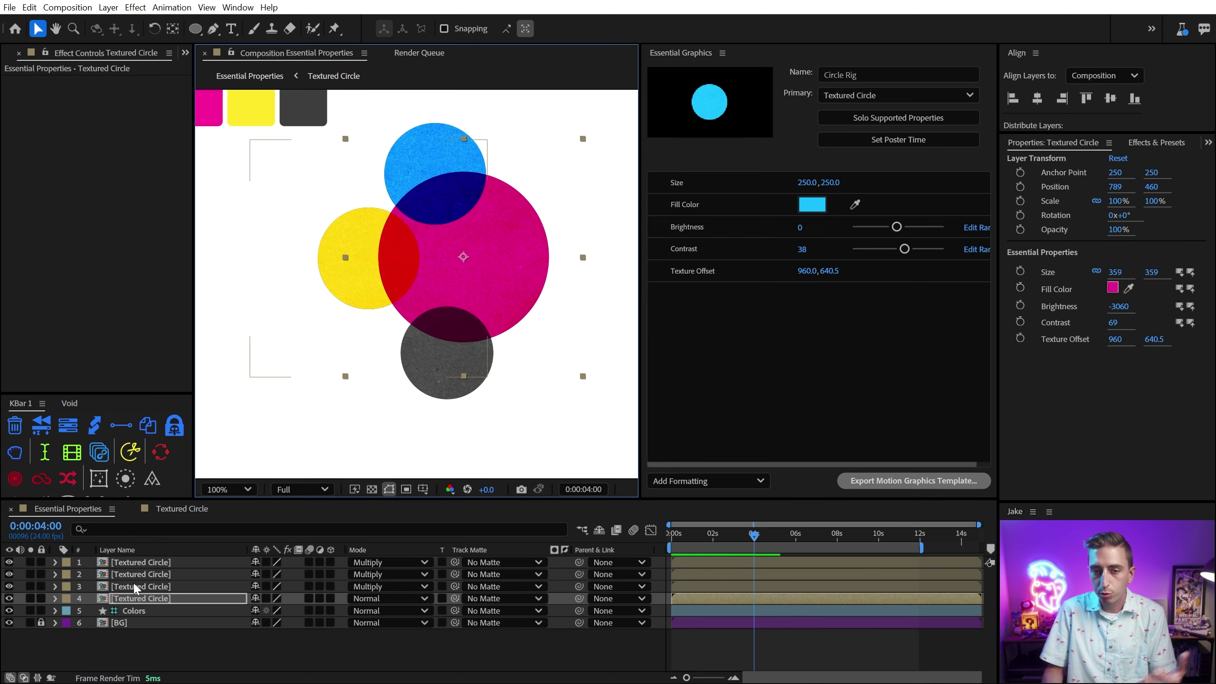
{"action": "key", "text": "F2"}
{"action": "scroll", "coordinate": [407, 238], "scroll_direction": "right", "scroll_amount": 3}
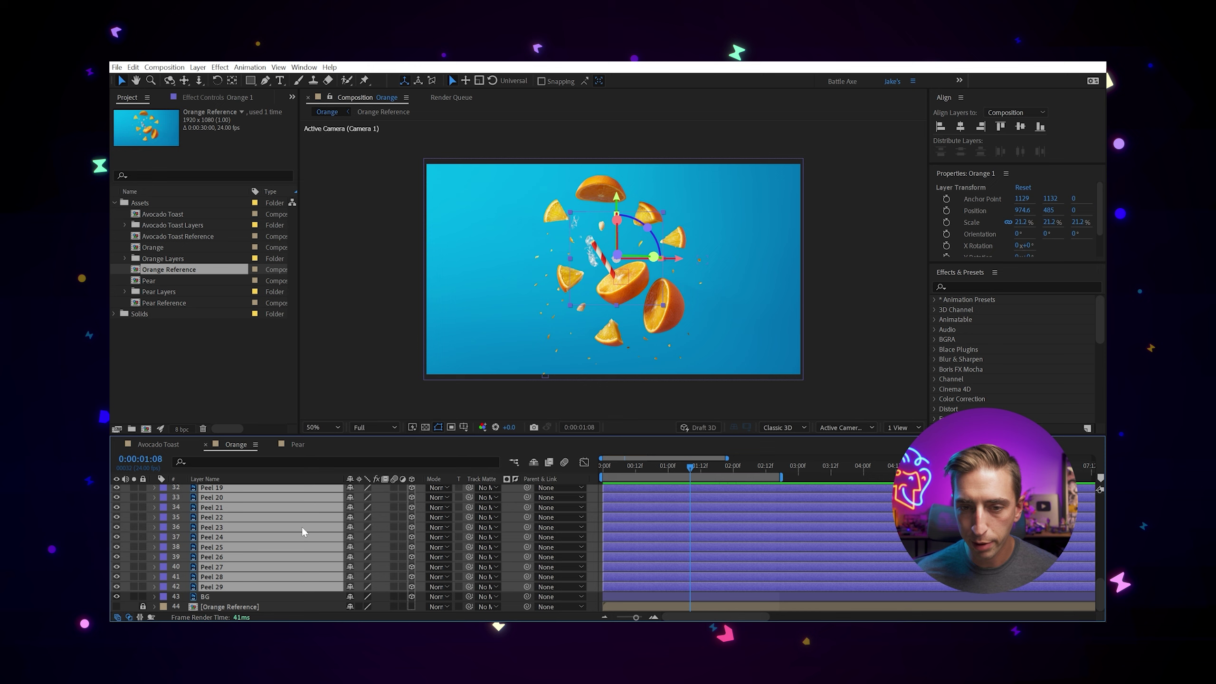
{"action": "key", "text": "ctrl+a"}
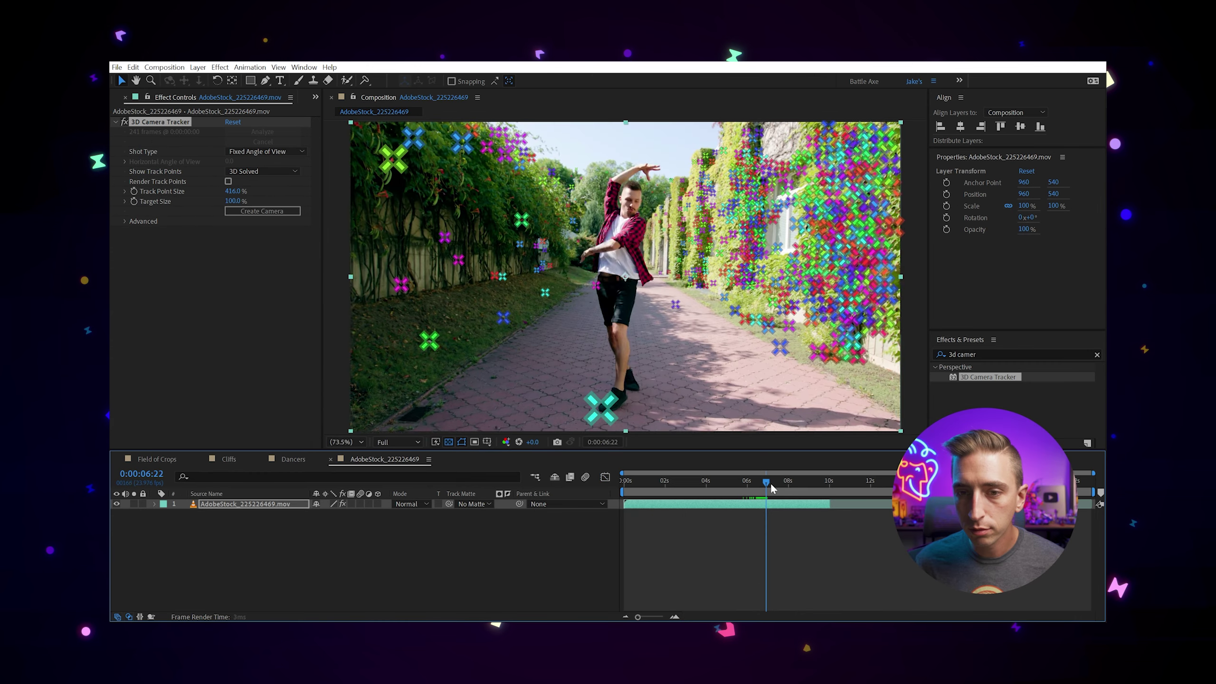
{"action": "left_click", "coordinate": [776, 483]}
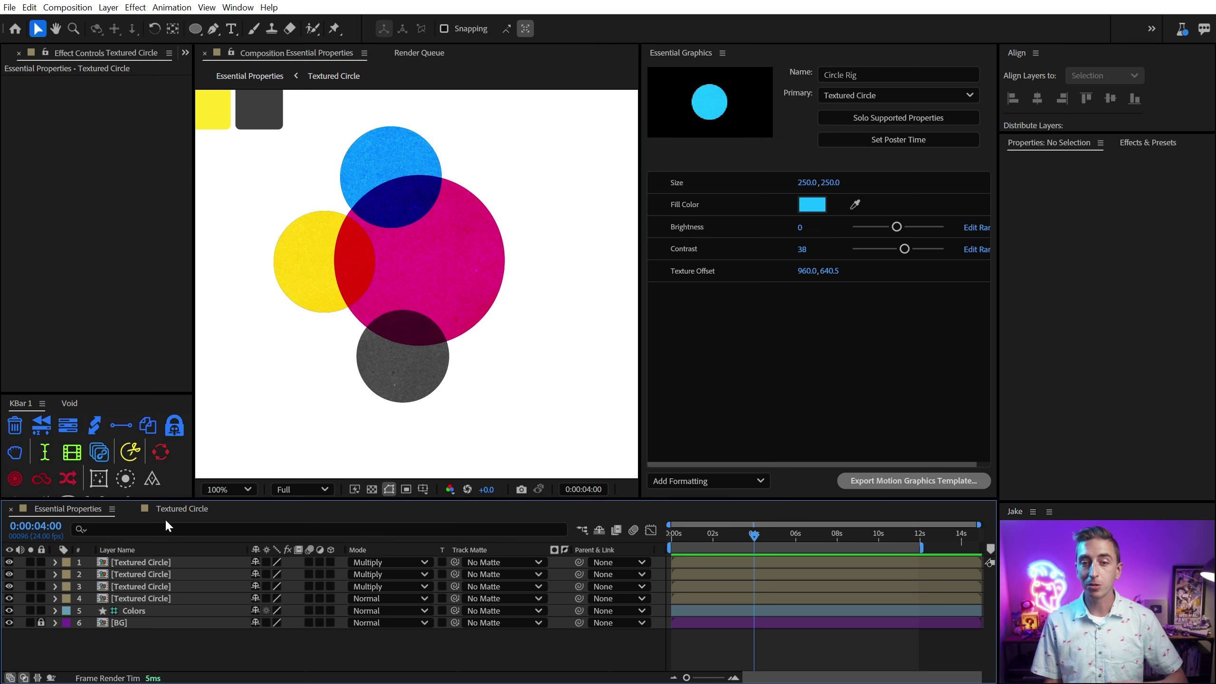
Step: Apply Roughen Edges to the Circle layer in the Textured Circle comp
{"action": "left_click", "coordinate": [178, 508]}
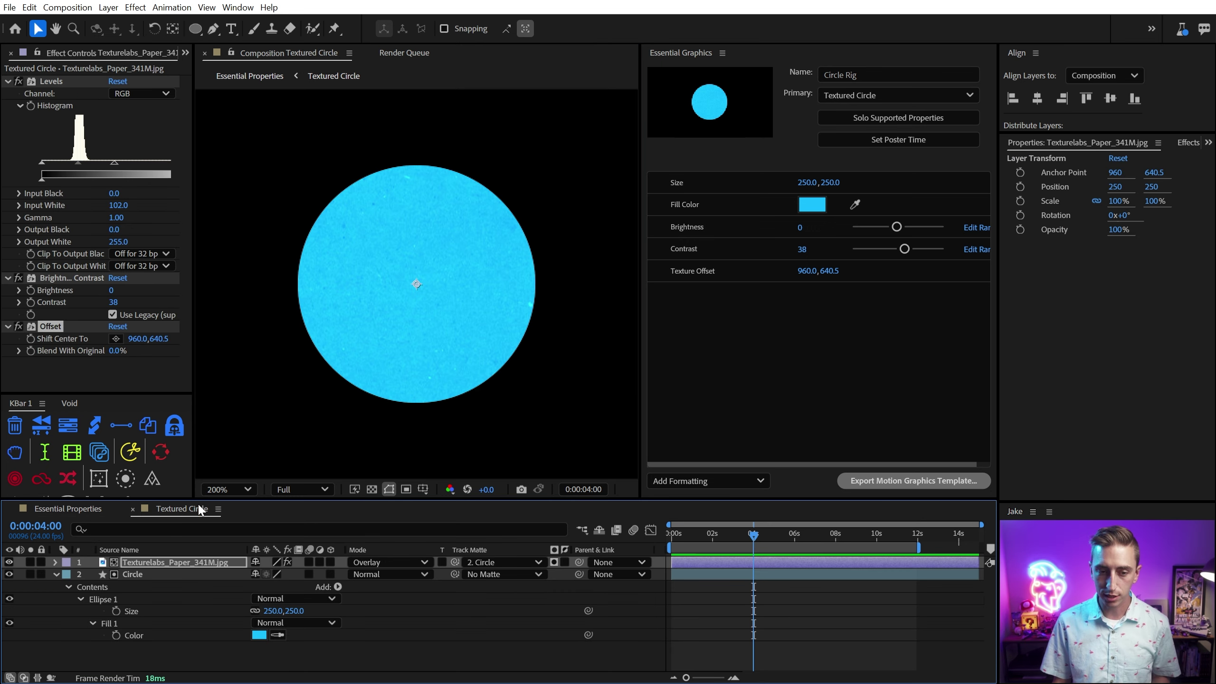
{"action": "left_click", "coordinate": [142, 574]}
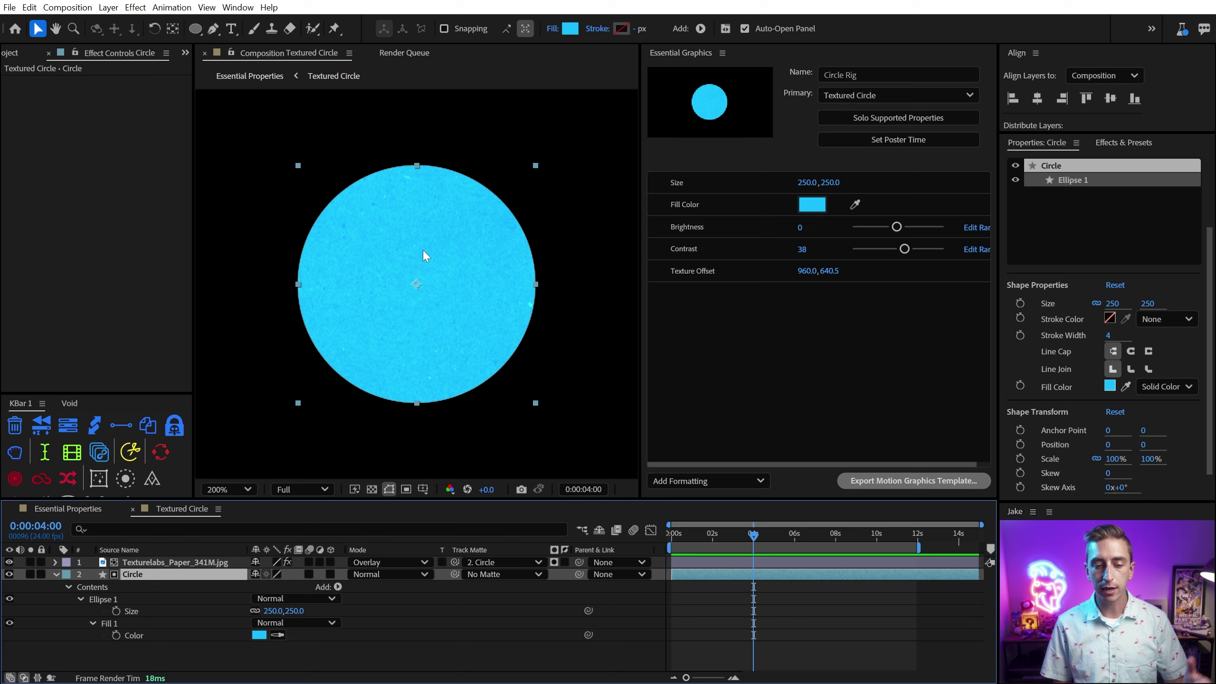
{"action": "key", "text": "ctrl+space"}
{"action": "type", "text": "roughen"}
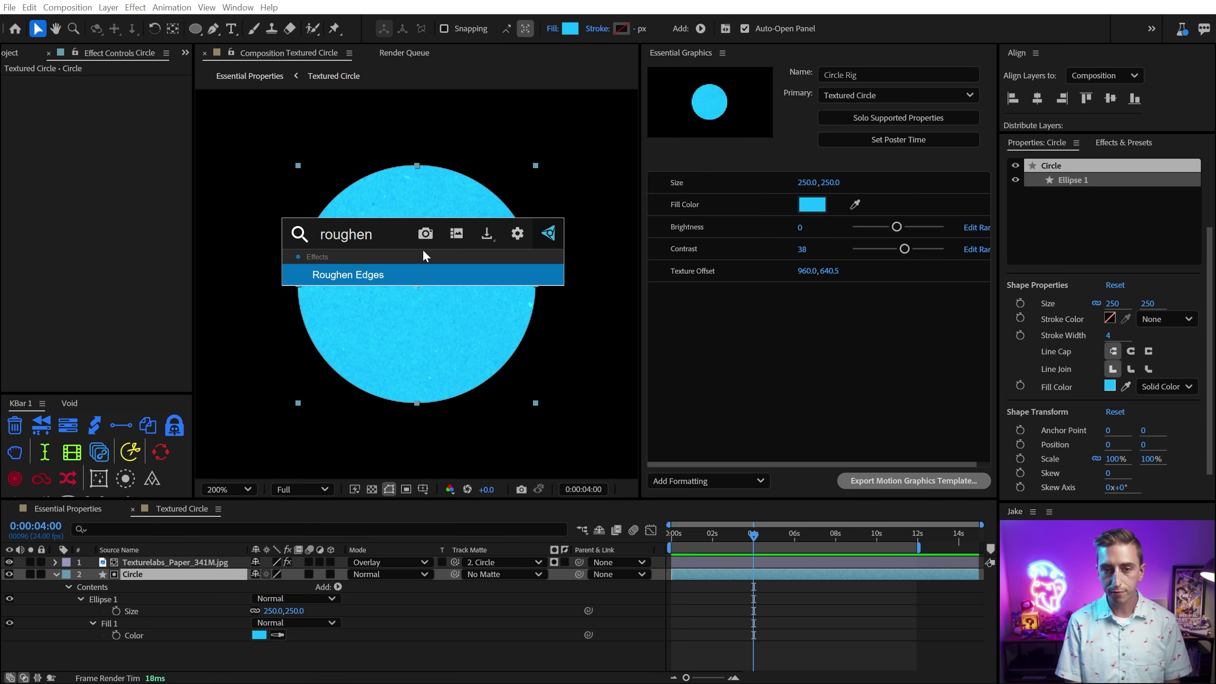
{"action": "key", "text": "Return"}
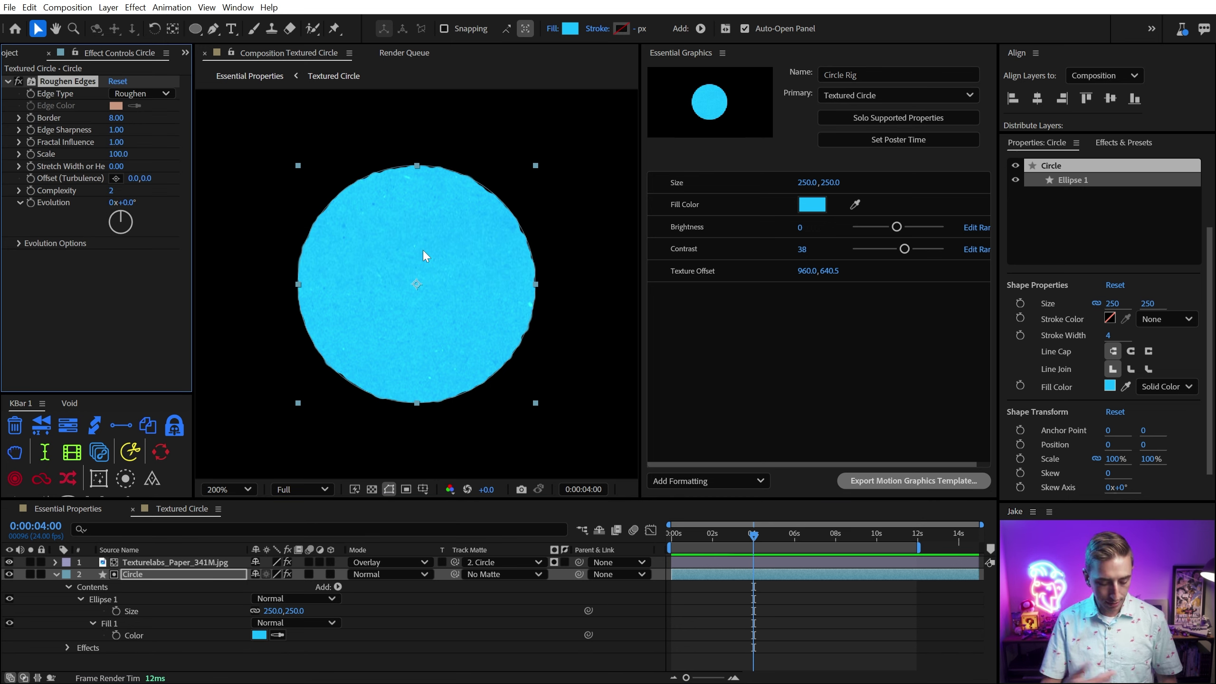
{"action": "key", "text": "ctrl+shift+h"}
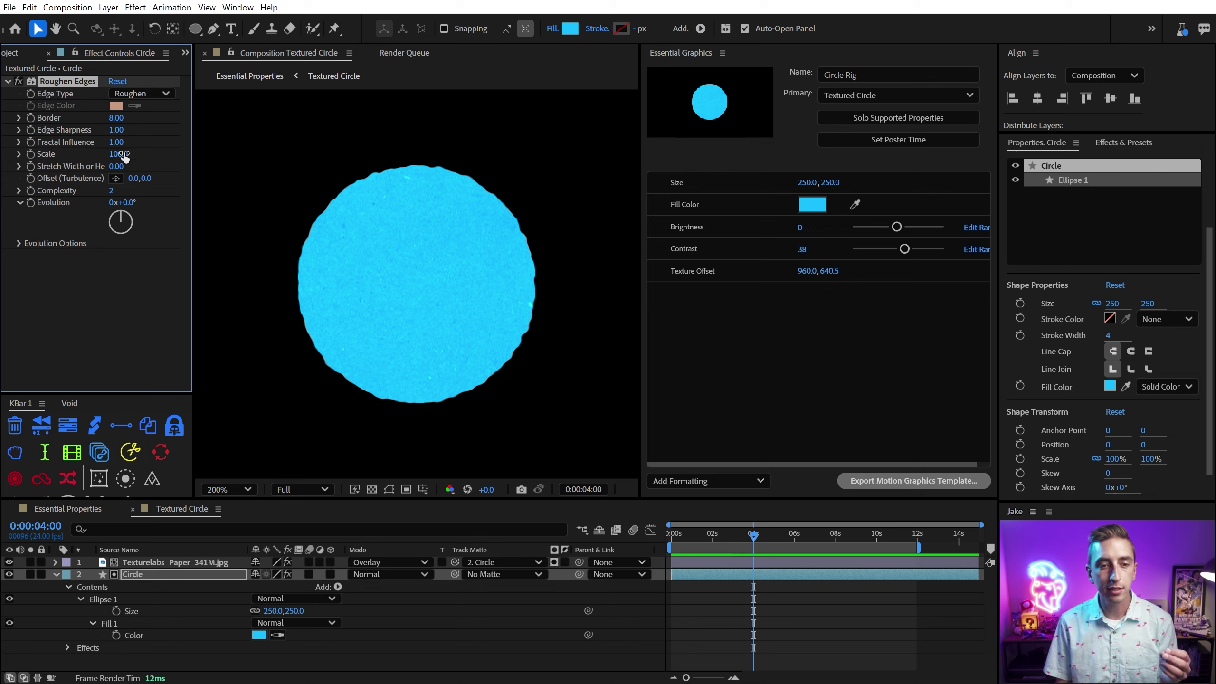
Step: Tune Roughen Edges to Border 3.60, Scale 41, Complexity 1, Evolution 0x+0.0°
{"action": "left_click_drag", "start_coordinate": [120, 159], "coordinate": [29, 178]}
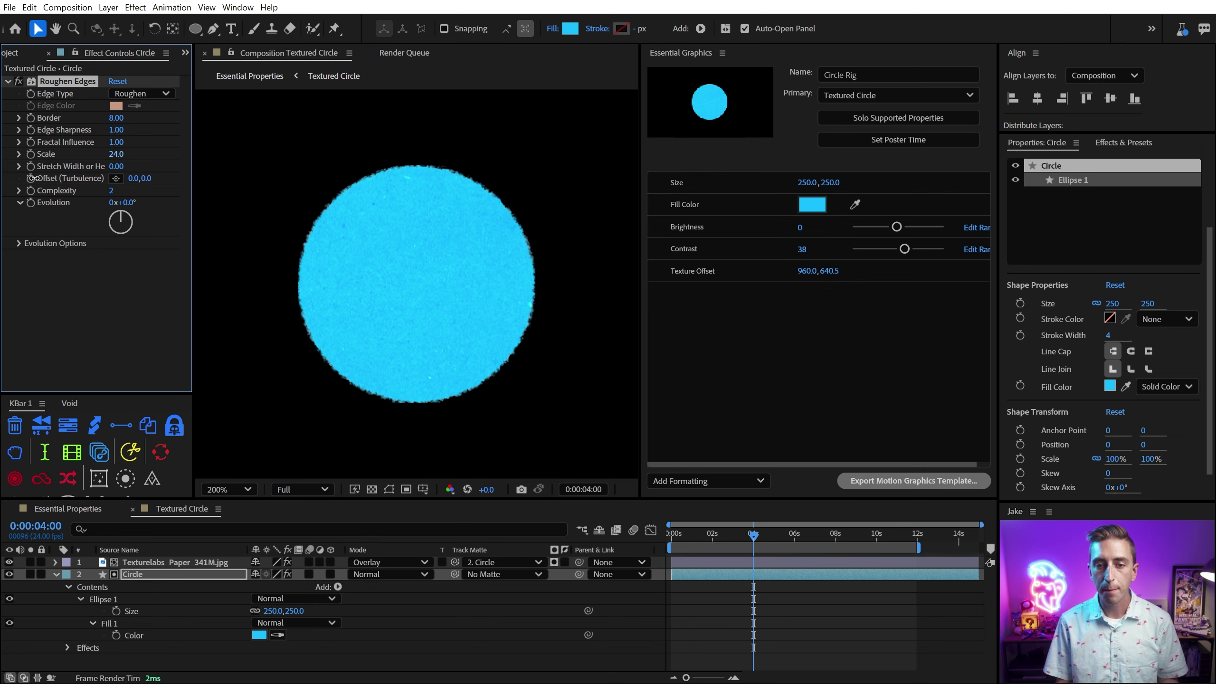
{"action": "left_click_drag", "start_coordinate": [117, 117], "coordinate": [77, 125]}
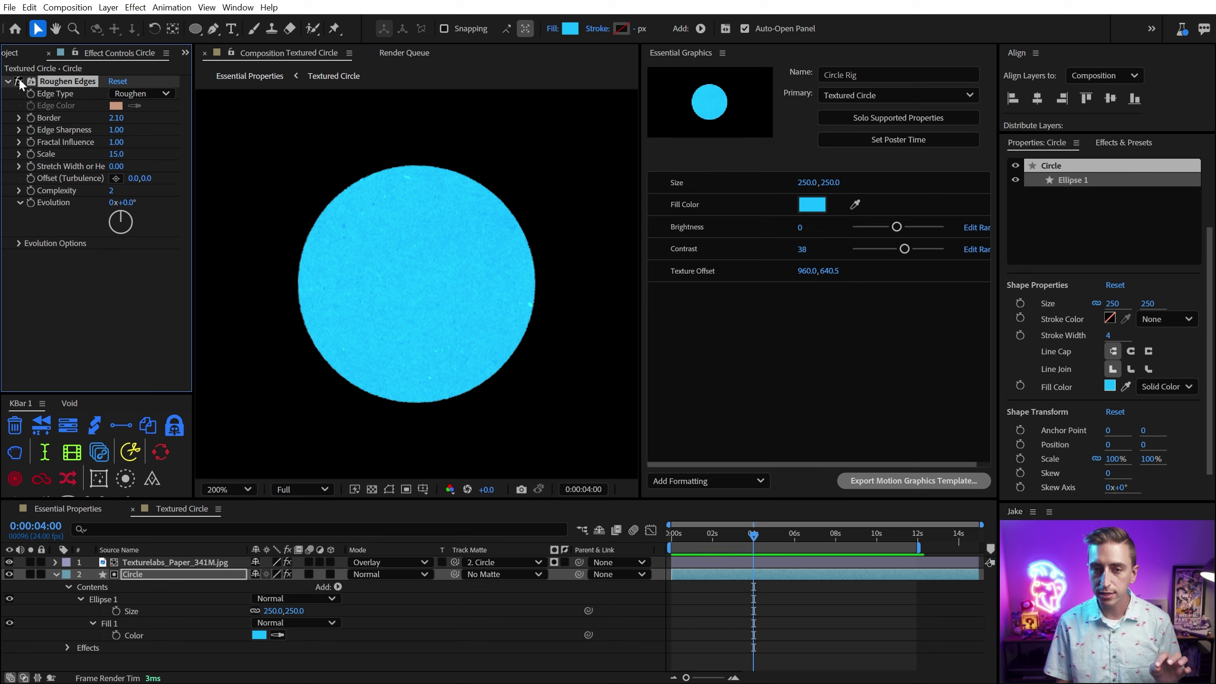
{"action": "left_click_drag", "start_coordinate": [119, 158], "coordinate": [139, 203]}
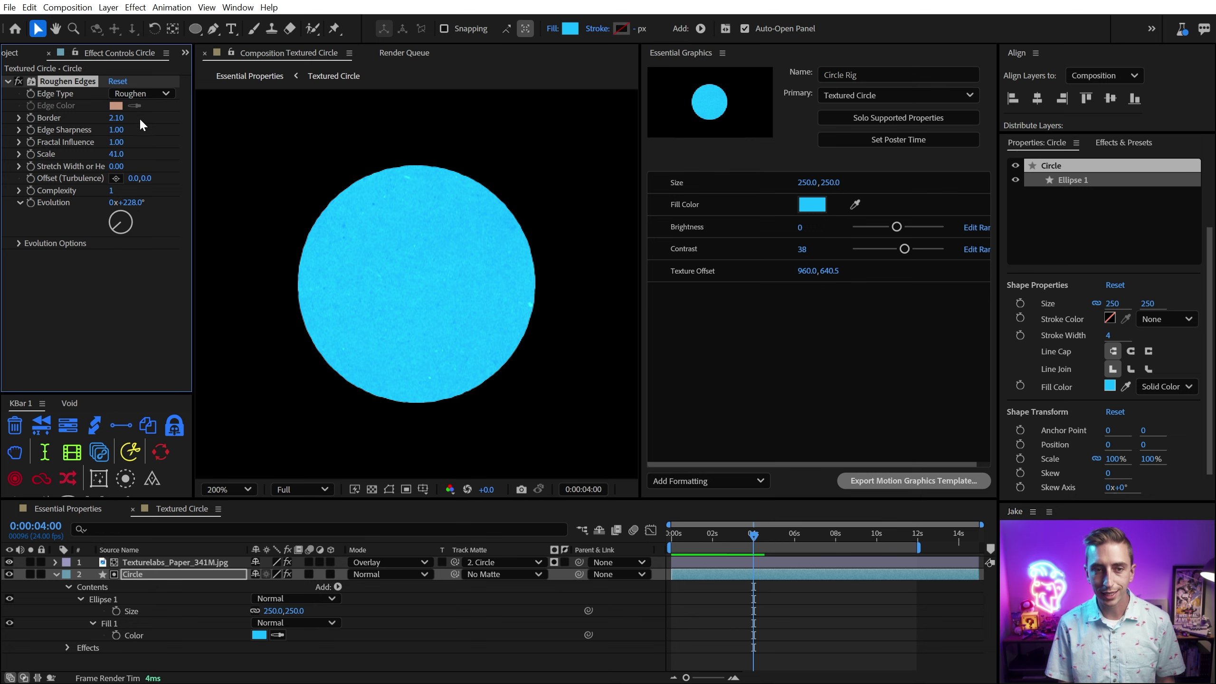
{"action": "left_click_drag", "start_coordinate": [114, 117], "coordinate": [116, 115]}
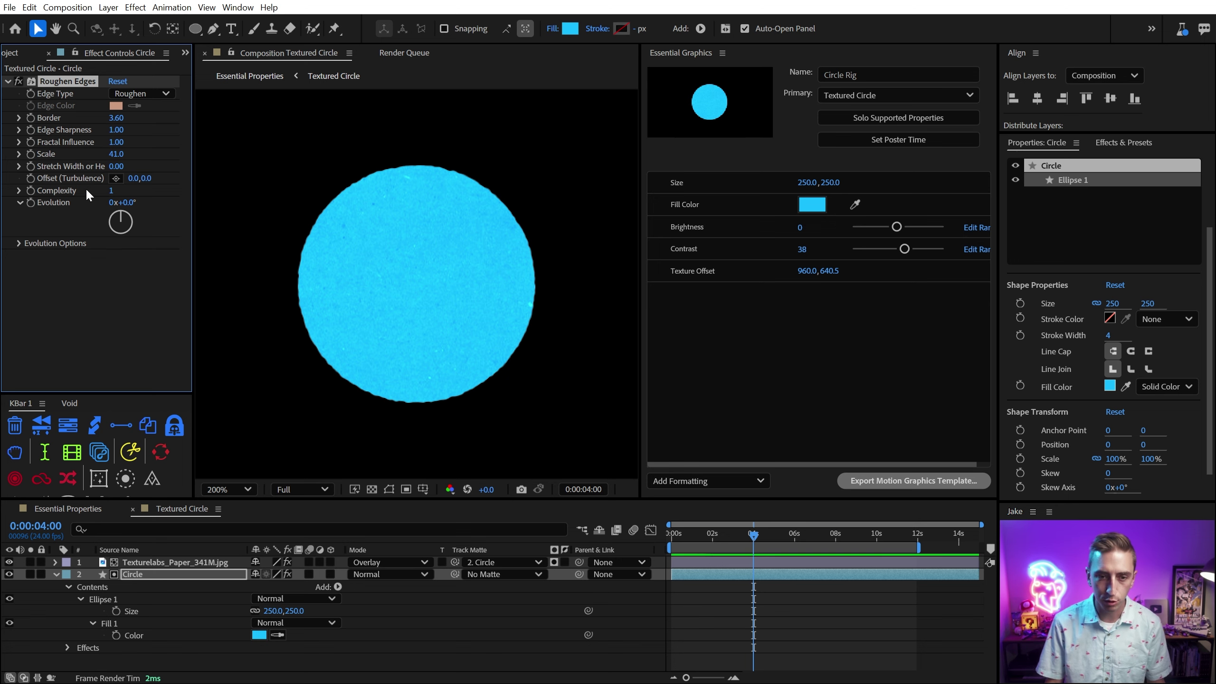
{"action": "left_click", "coordinate": [64, 509]}
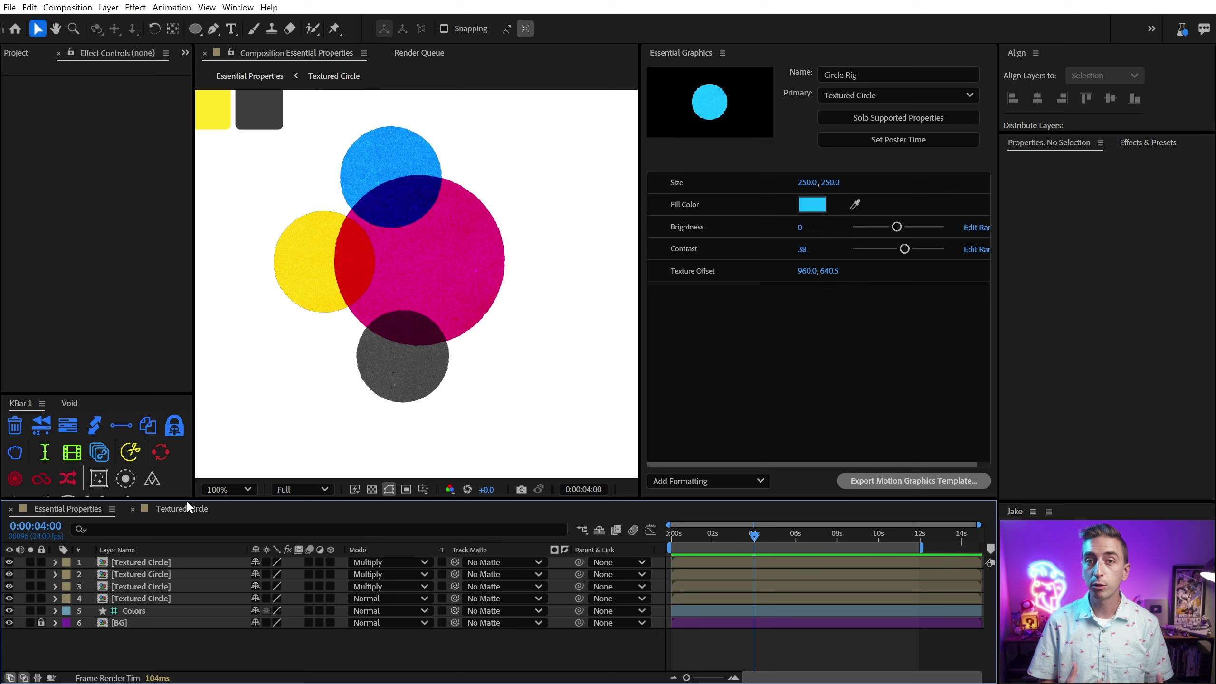
Step: Parent the paper texture layer to the Circle layer
{"action": "left_click", "coordinate": [163, 509]}
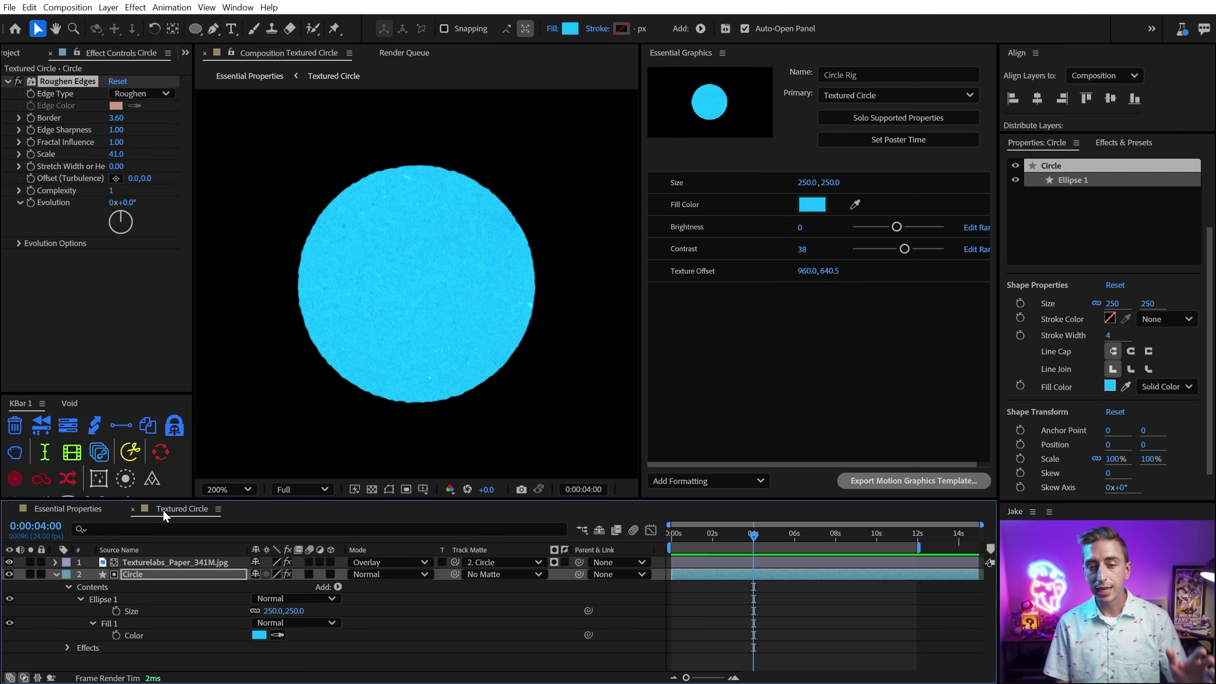
{"action": "left_click", "coordinate": [736, 601]}
{"action": "key", "text": "Home"}
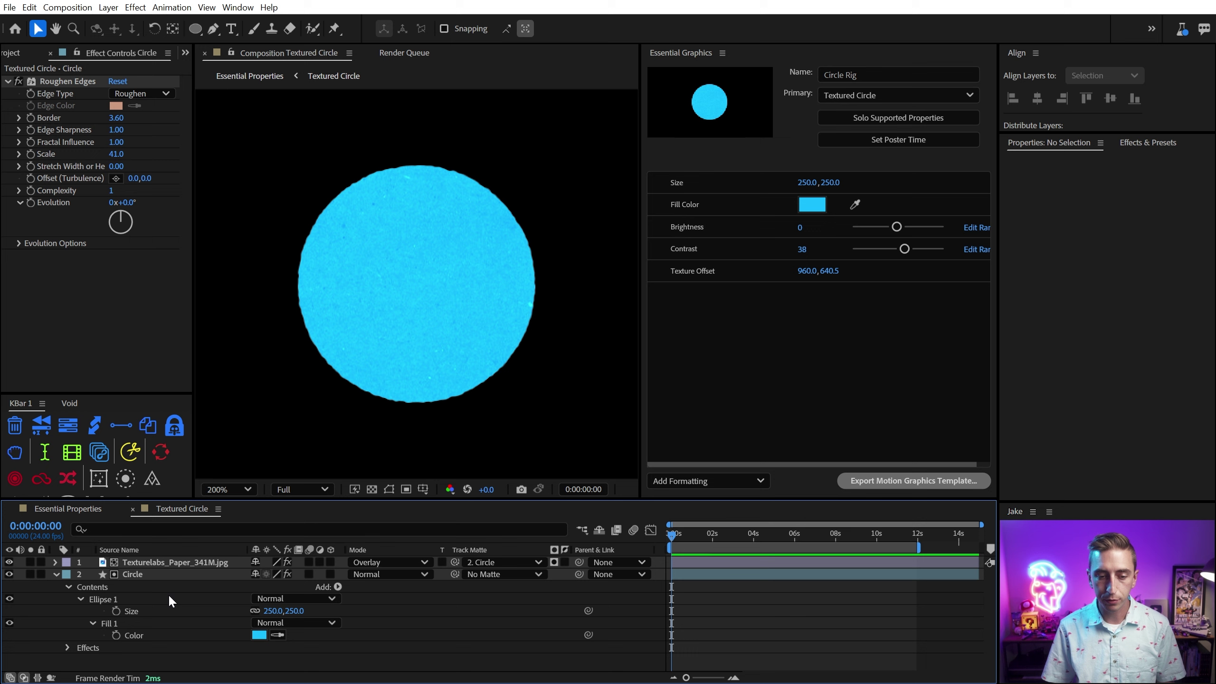
{"action": "left_click_drag", "start_coordinate": [580, 562], "coordinate": [175, 575]}
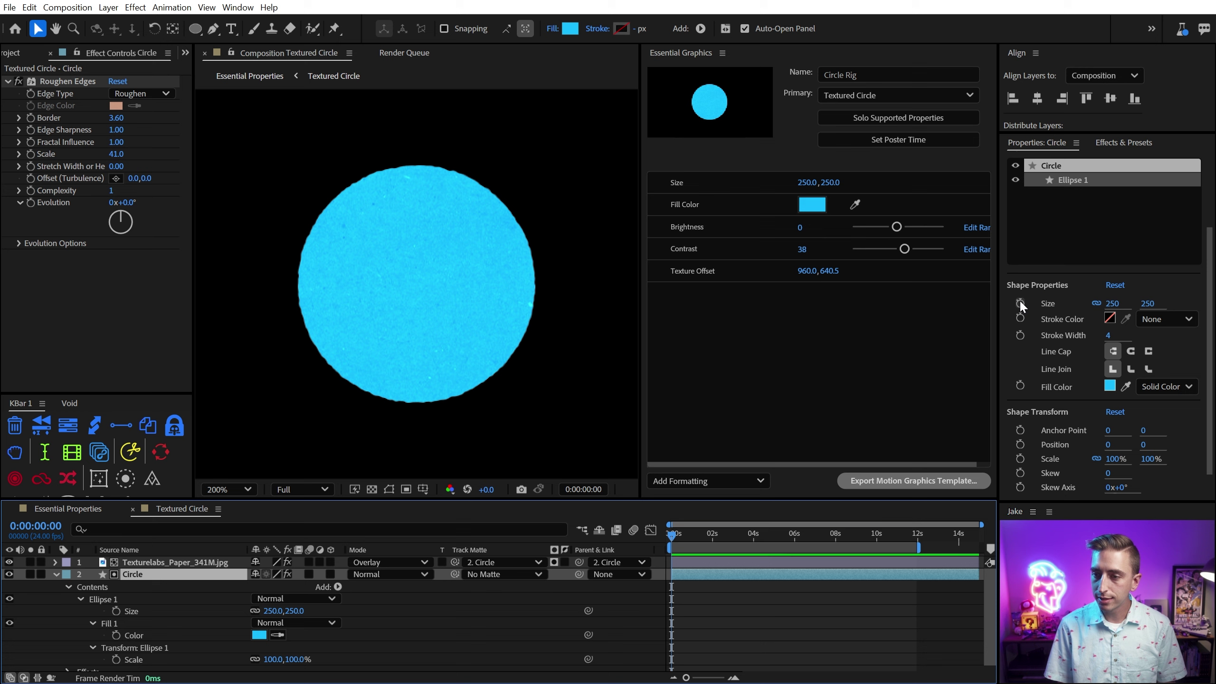
{"action": "scroll", "coordinate": [1020, 299], "scroll_direction": "up", "scroll_amount": 3}
Step: Keyframe the Circle layer's Scale at 100% on frame 20
{"action": "left_click", "coordinate": [1020, 201]}
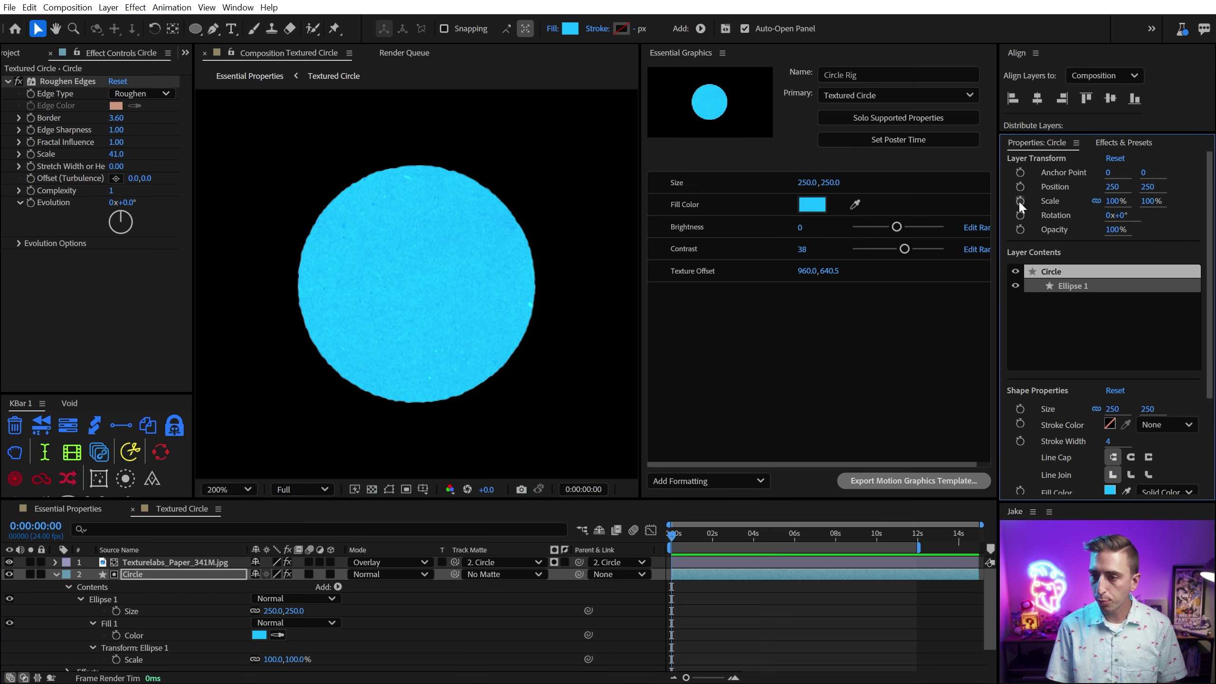
{"action": "left_click", "coordinate": [174, 619]}
{"action": "key", "text": "u"}
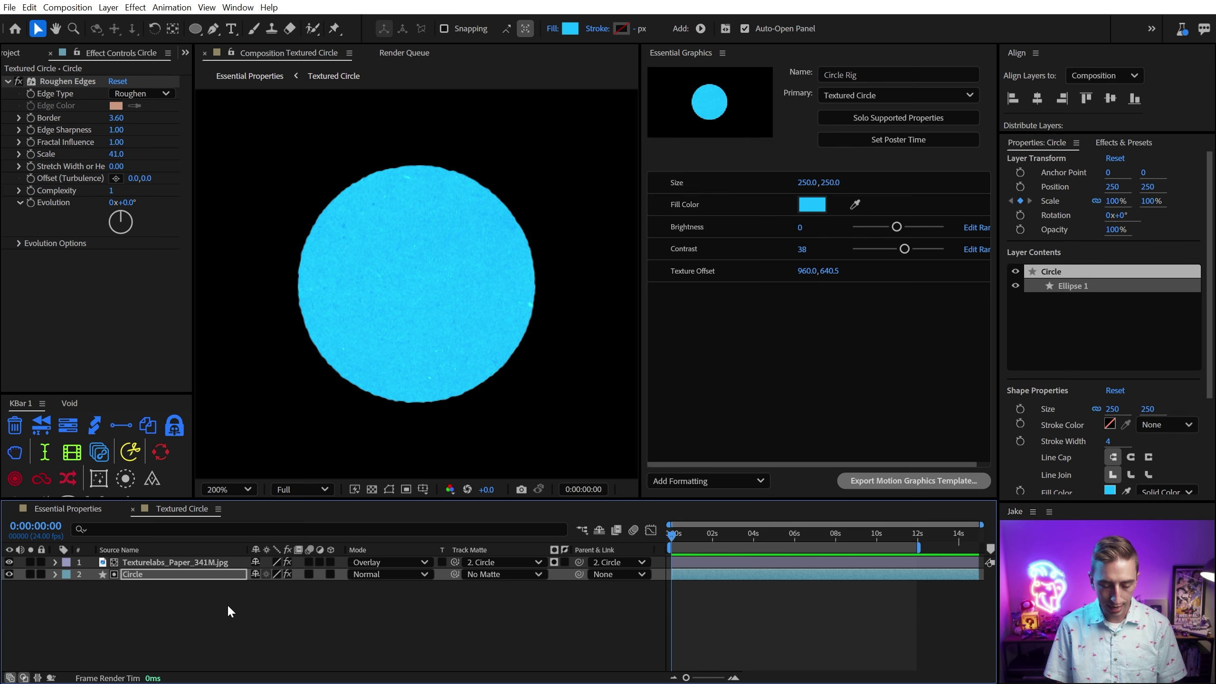
{"action": "left_click_drag", "start_coordinate": [303, 593], "coordinate": [474, 592]}
{"action": "key", "text": "ctrl+z"}
{"action": "left_click_drag", "start_coordinate": [675, 588], "coordinate": [708, 587]}
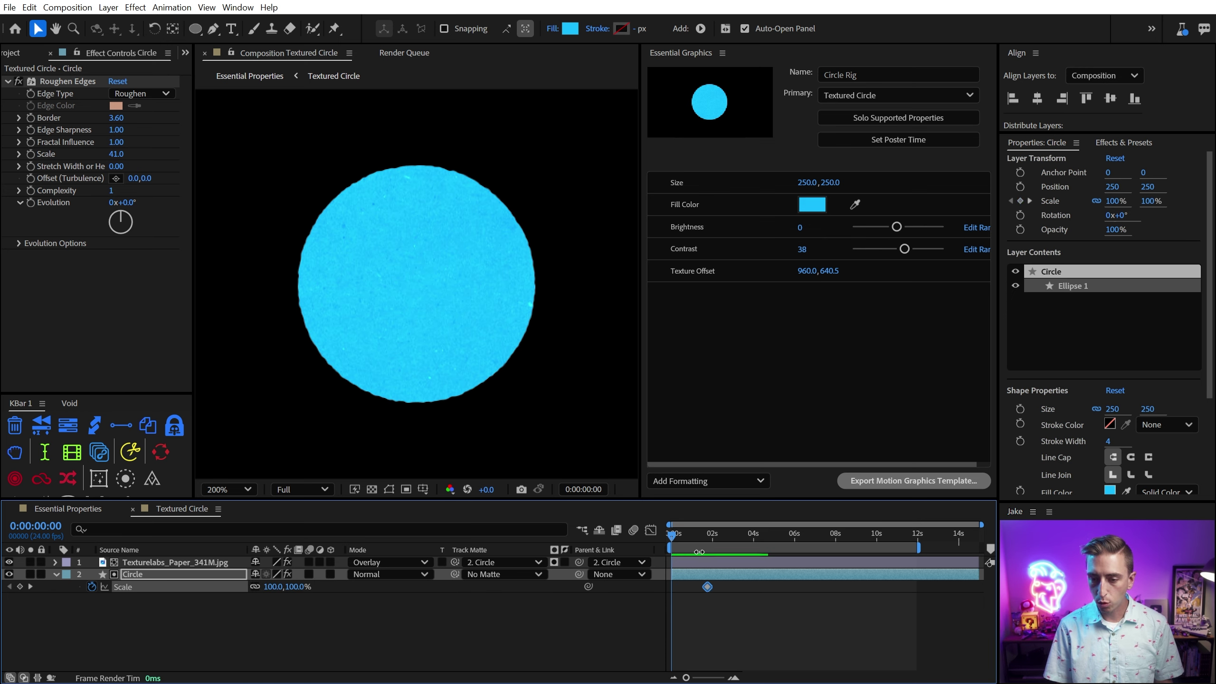
{"action": "left_click", "coordinate": [697, 534]}
{"action": "left_click_drag", "start_coordinate": [696, 532], "coordinate": [689, 533]}
{"action": "key", "text": "Page_Up"}
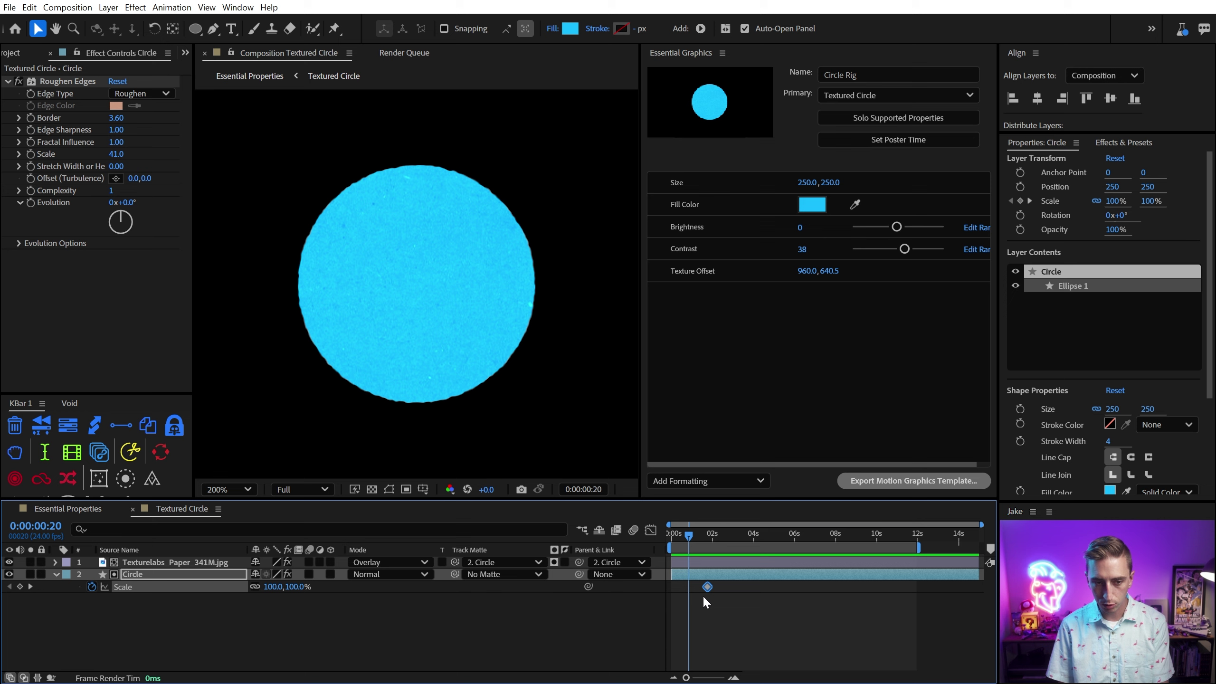
{"action": "left_click_drag", "start_coordinate": [707, 588], "coordinate": [689, 587]}
Step: Set Scale to 0% at frame zero, ease the curve, and preview the pop-in
{"action": "left_click_drag", "start_coordinate": [674, 536], "coordinate": [580, 537]}
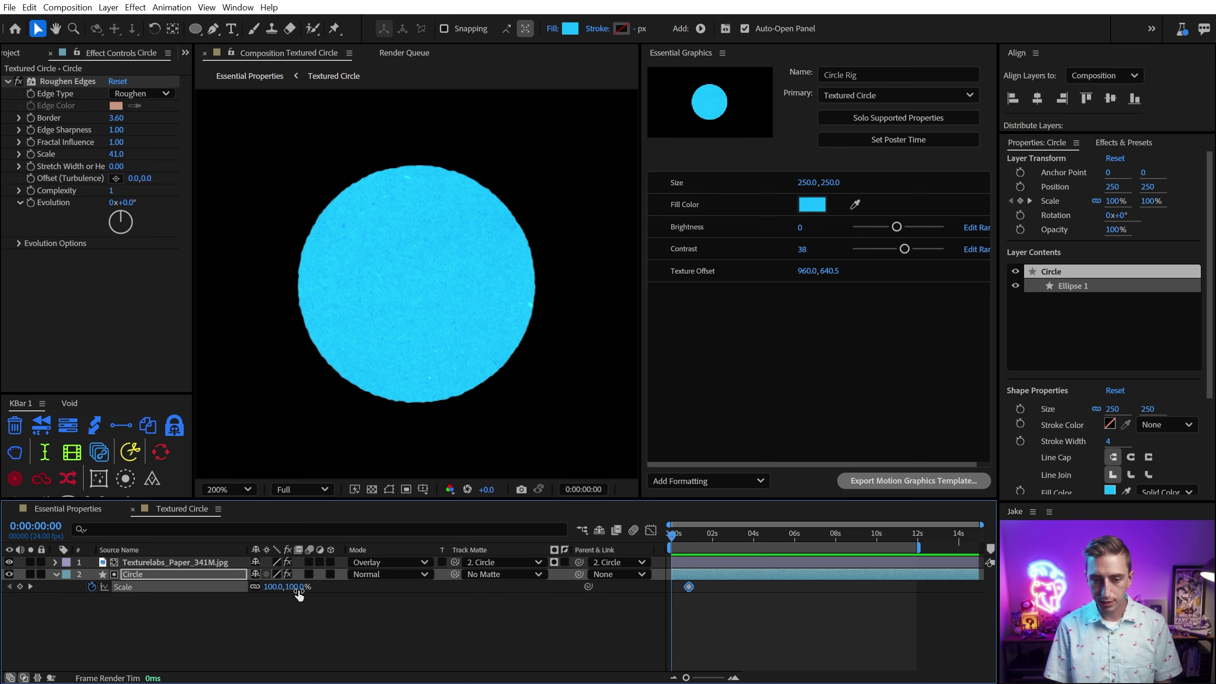
{"action": "left_click", "coordinate": [269, 588]}
{"action": "type", "text": "0"}
{"action": "key", "text": "Return"}
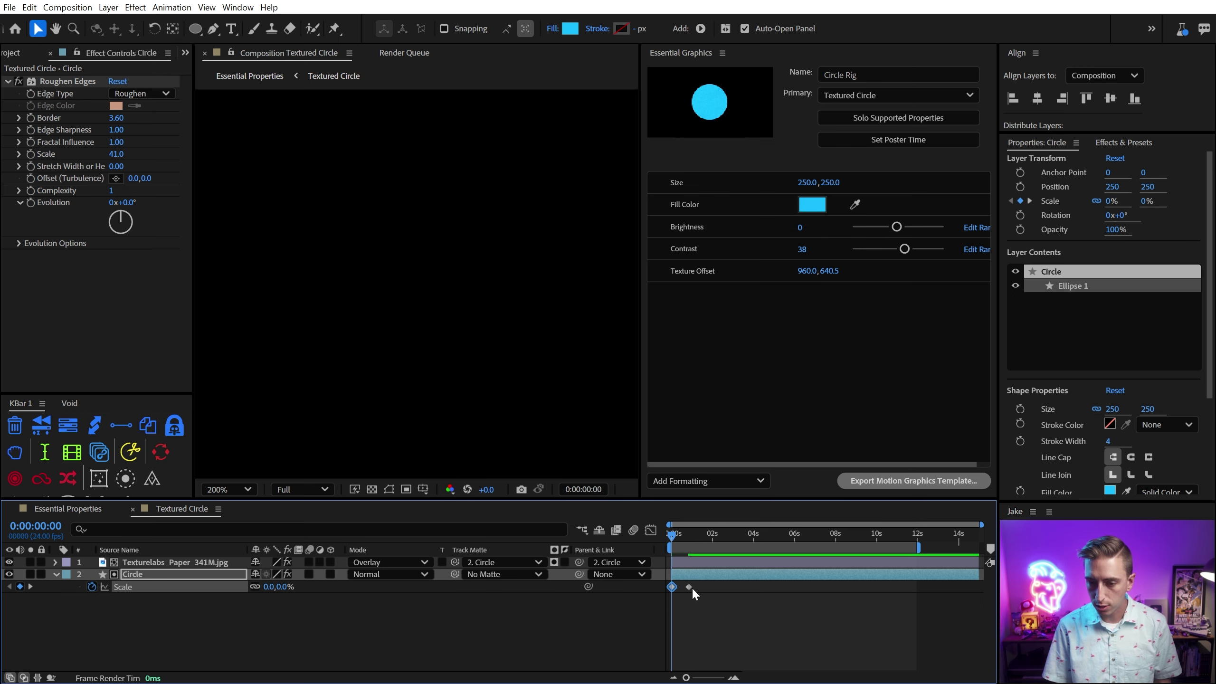
{"action": "left_click", "coordinate": [651, 529]}
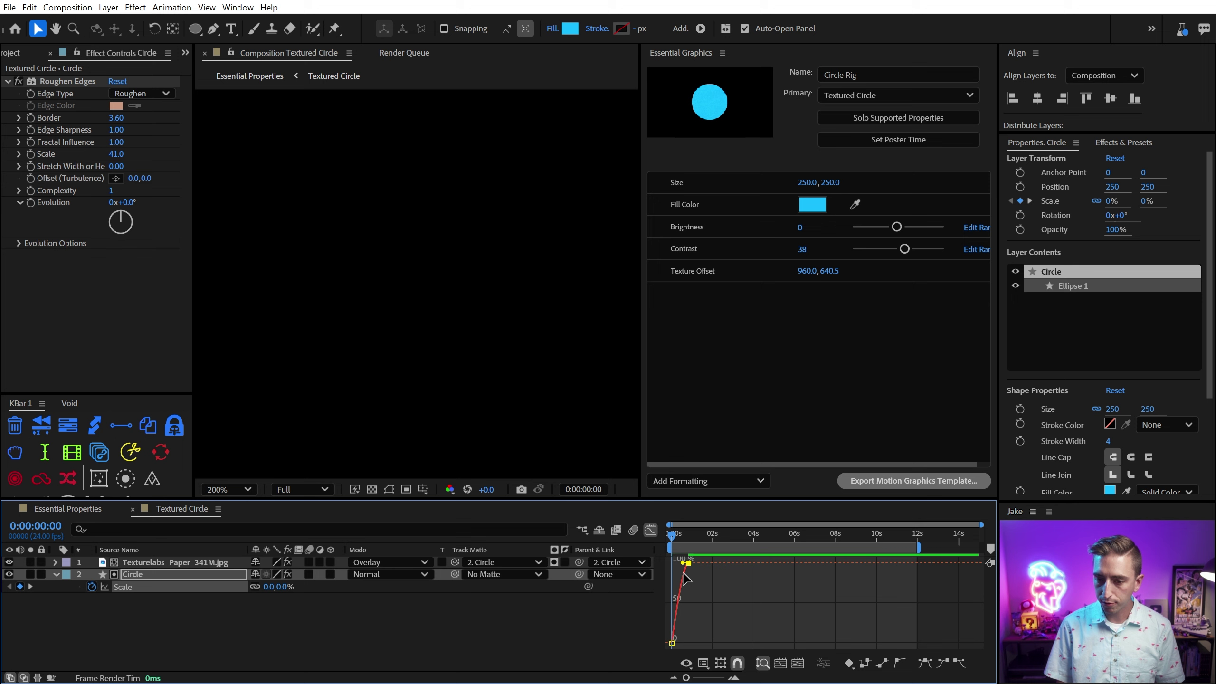
{"action": "left_click_drag", "start_coordinate": [981, 524], "coordinate": [750, 524]}
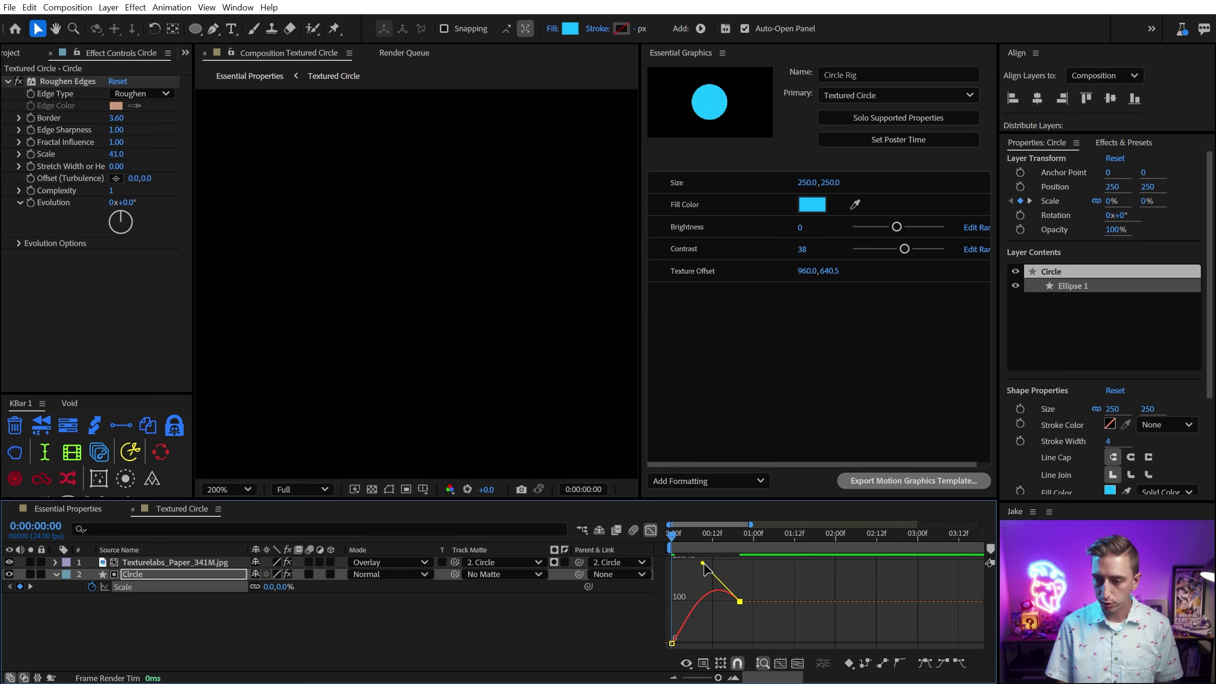
{"action": "key", "text": "space"}
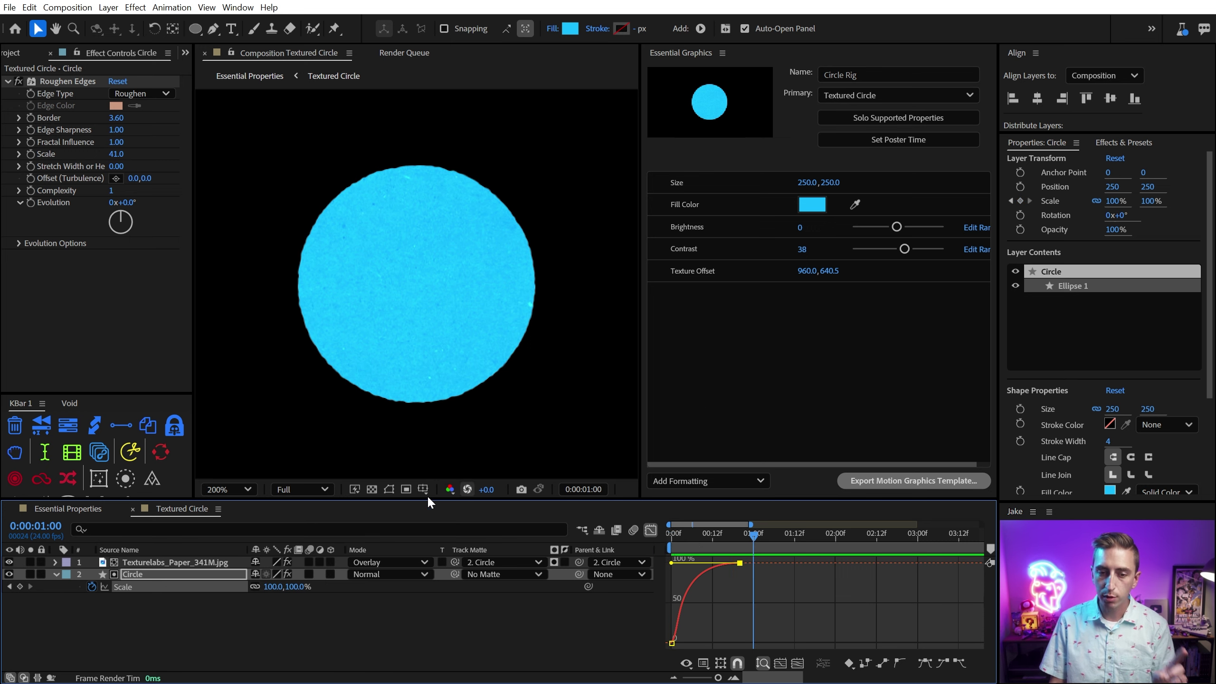
{"action": "left_click", "coordinate": [69, 508]}
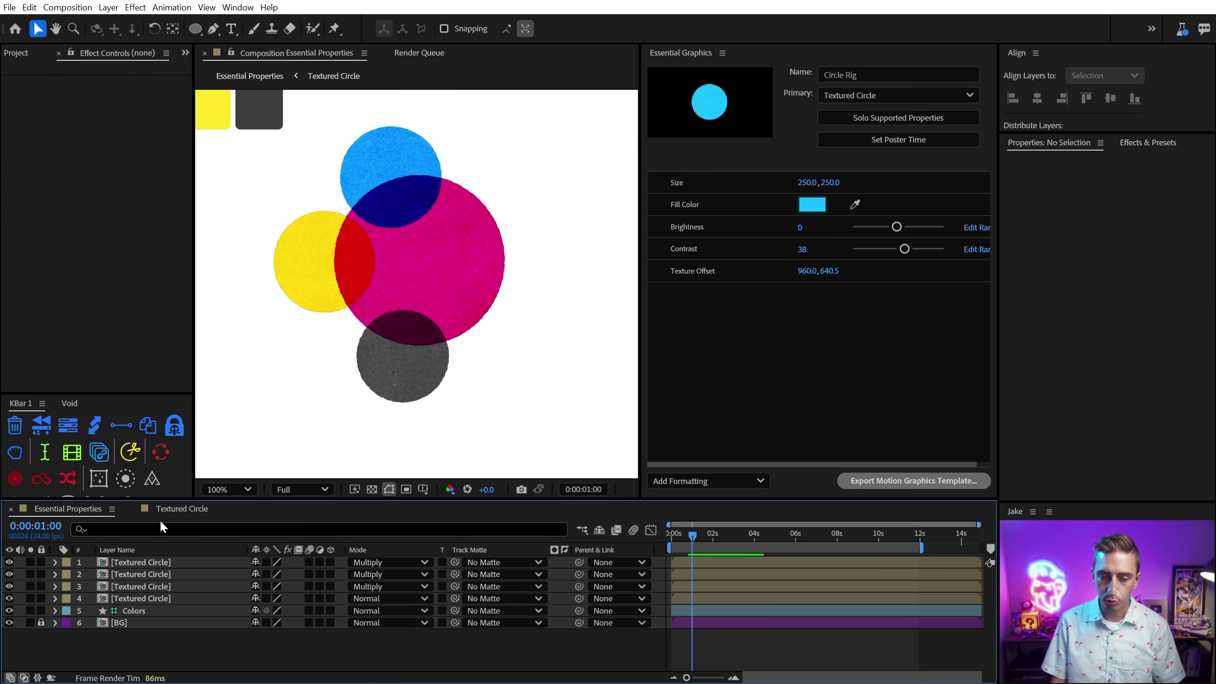
Step: Stagger the circle layers' start times in Essential Properties and preview the sequential pop-ins
{"action": "left_click", "coordinate": [187, 508]}
{"action": "left_click", "coordinate": [88, 509]}
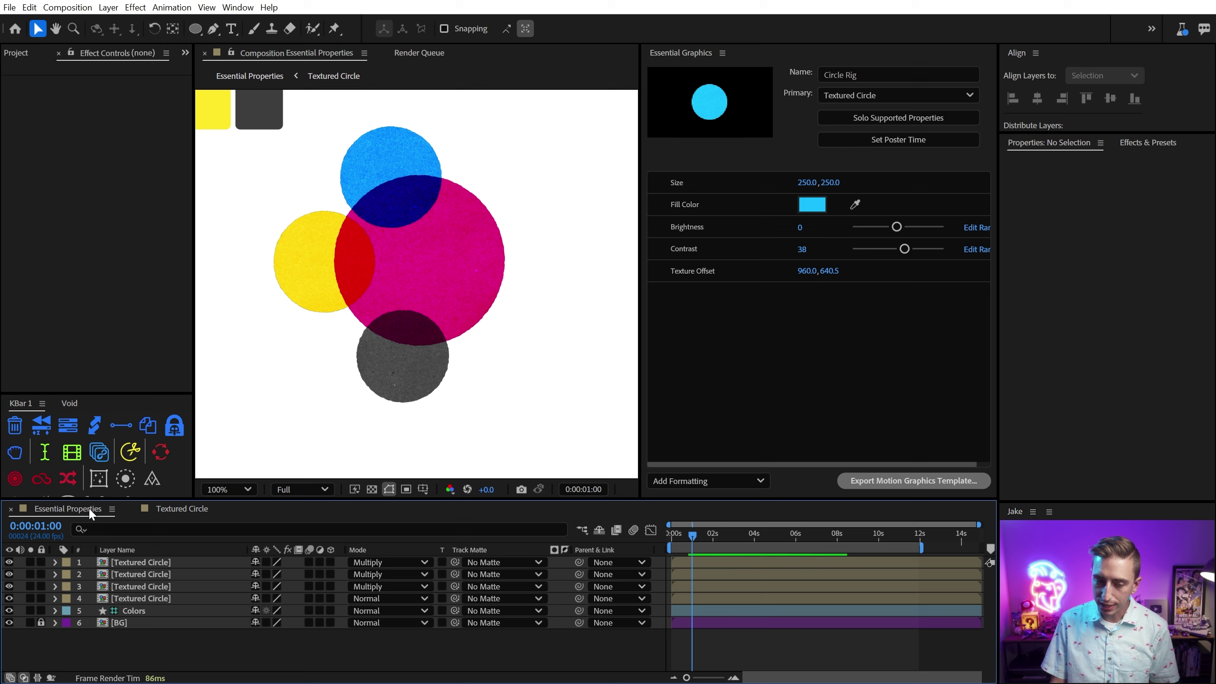
{"action": "left_click_drag", "start_coordinate": [694, 534], "coordinate": [644, 530]}
{"action": "key", "text": "space"}
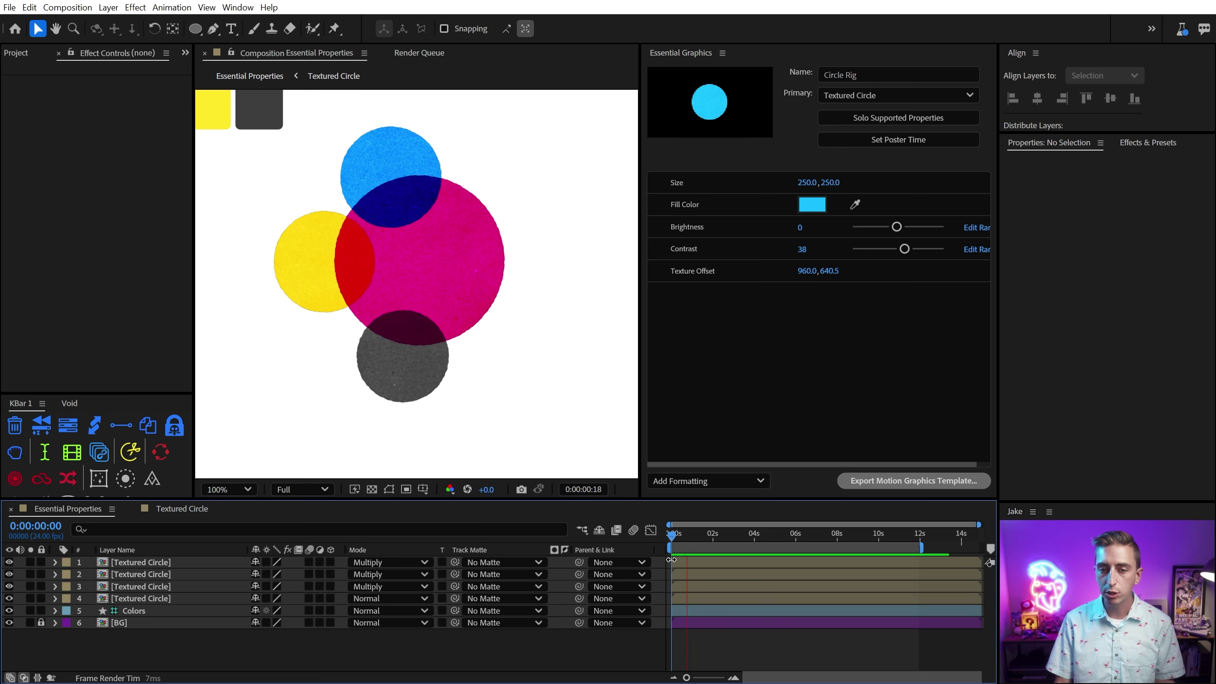
{"action": "left_click_drag", "start_coordinate": [675, 575], "coordinate": [705, 559]}
{"action": "key", "text": "Home"}
{"action": "key", "text": "space"}
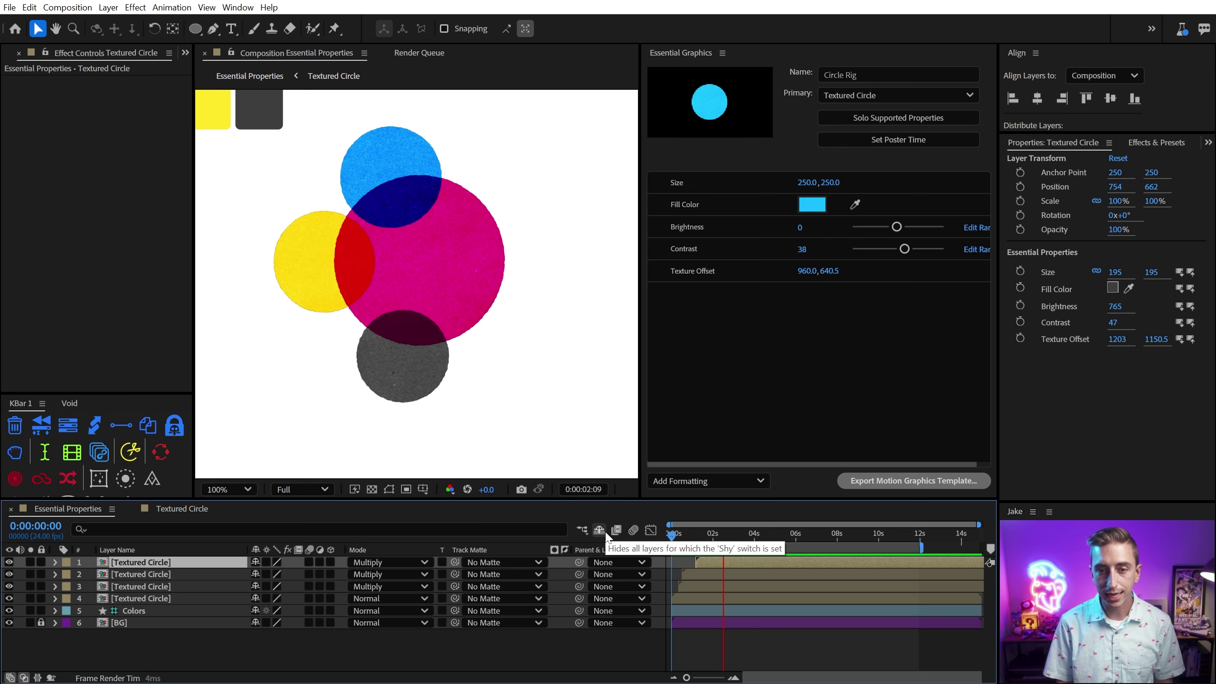
{"action": "key", "text": "space"}
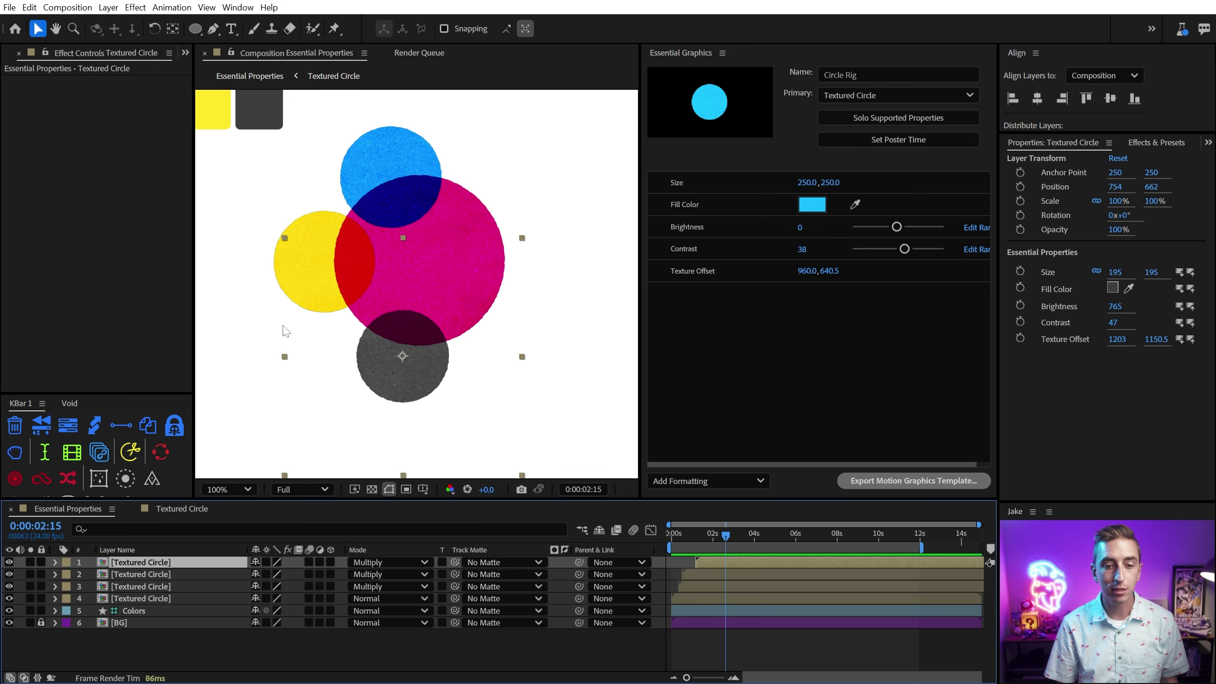
{"action": "left_click", "coordinate": [170, 510]}
Step: Reveal the Circle layer's Roughen Edges Random Seed property in the timeline
{"action": "left_click", "coordinate": [131, 575]}
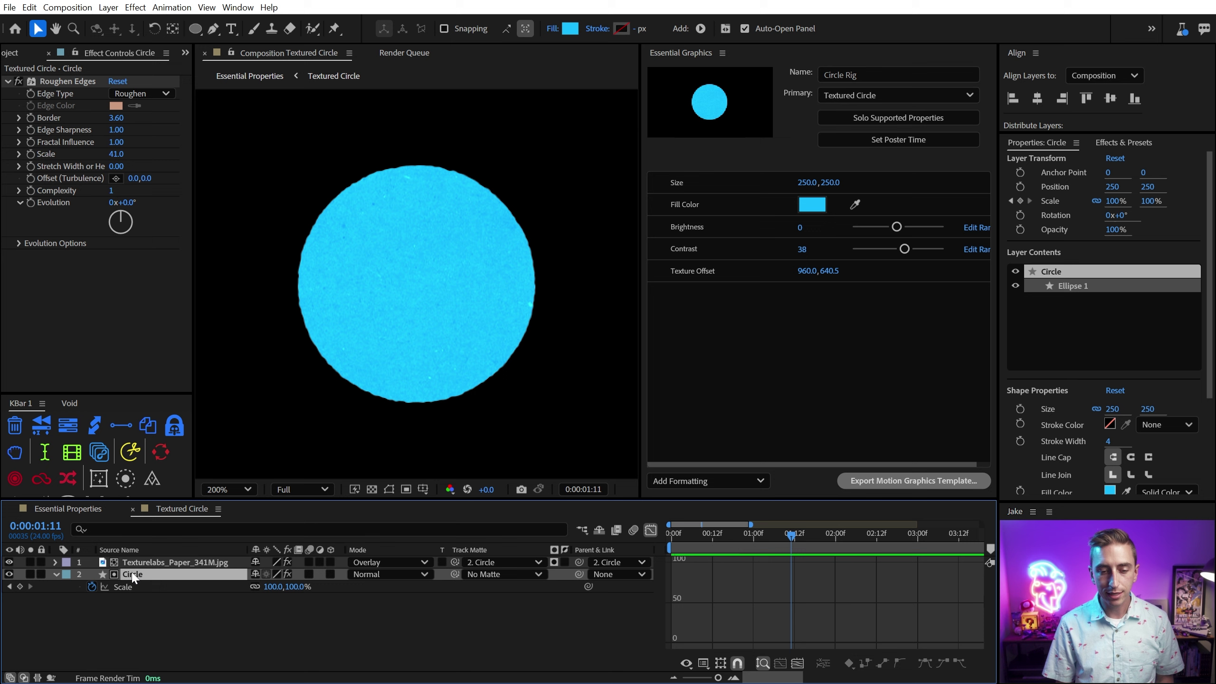
{"action": "left_click", "coordinate": [19, 243]}
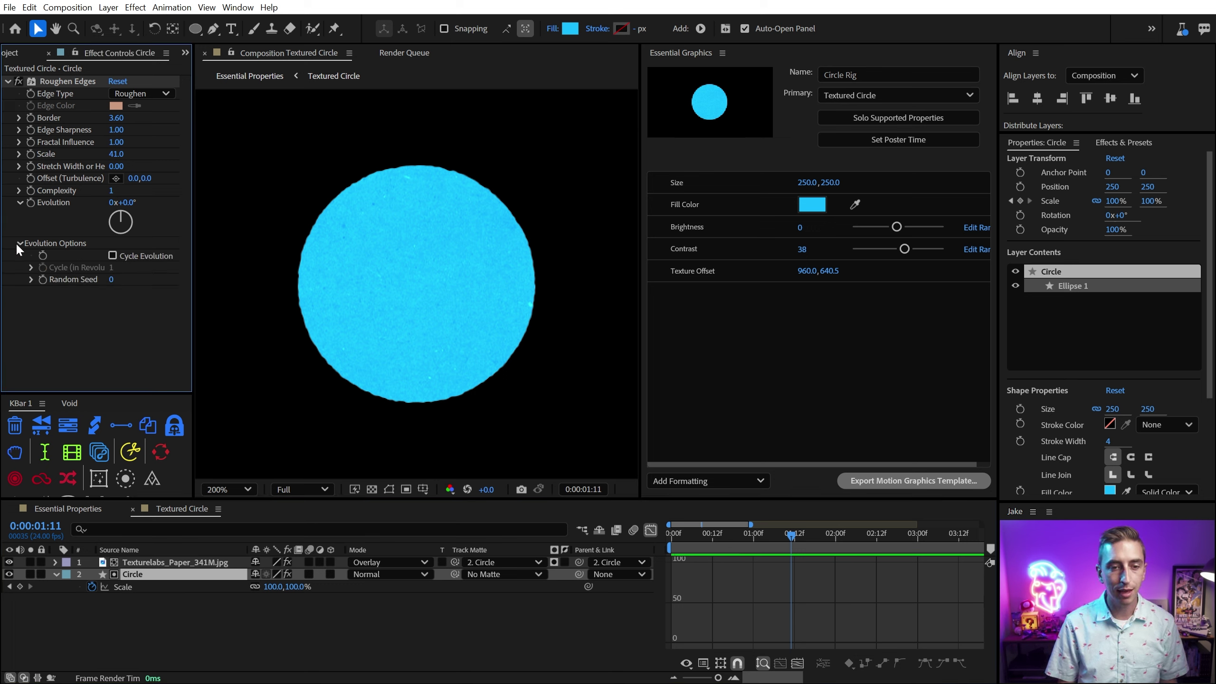
{"action": "left_click", "coordinate": [67, 279]}
{"action": "key", "text": "s"}
{"action": "key", "text": "s"}
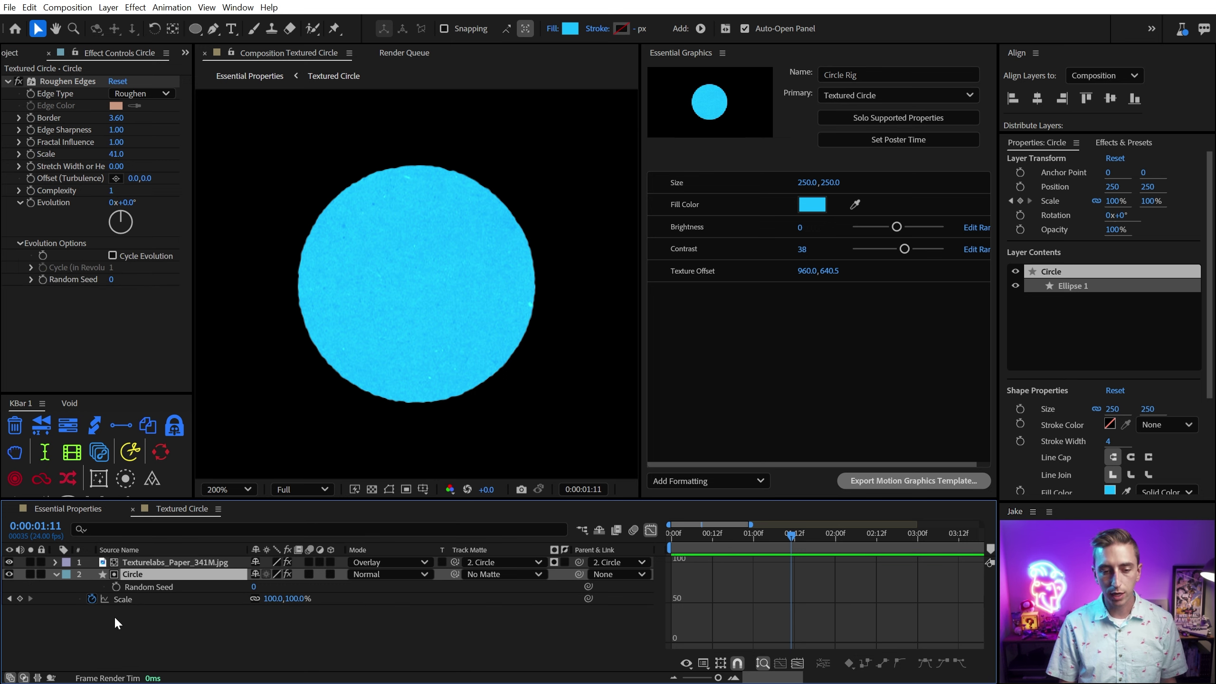
Step: Drive Random Seed with the expression posterizeTime(6); random(10000) and commit it
{"action": "left_click", "coordinate": [116, 586], "text": "alt"}
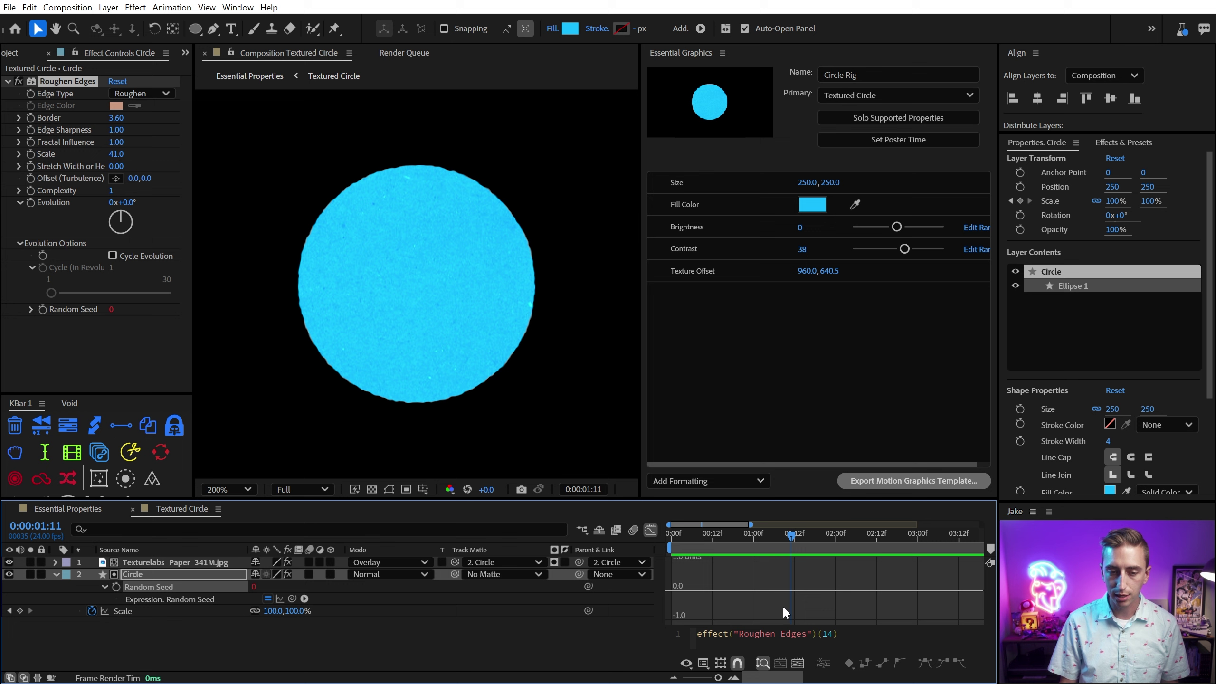
{"action": "key", "text": "ctrl+equal"}
{"action": "key", "text": "ctrl+equal"}
{"action": "key", "text": "ctrl+equal"}
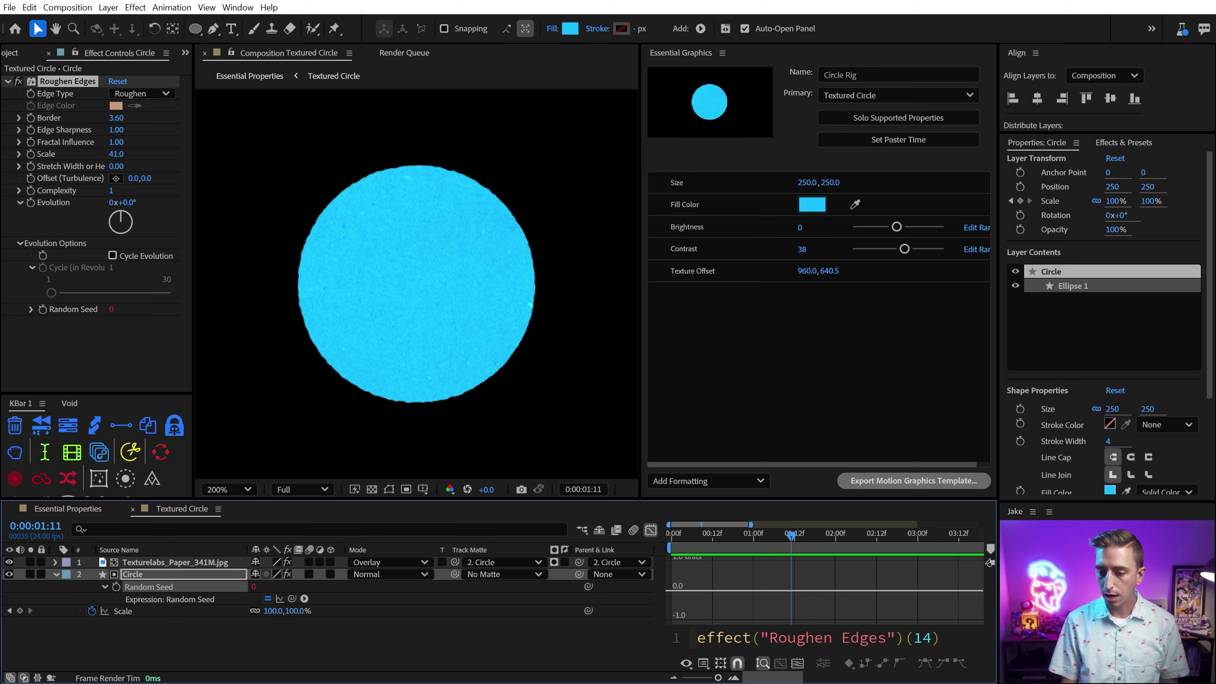
{"action": "key", "text": "ctrl+a"}
{"action": "type", "text": "posterizeTime("}
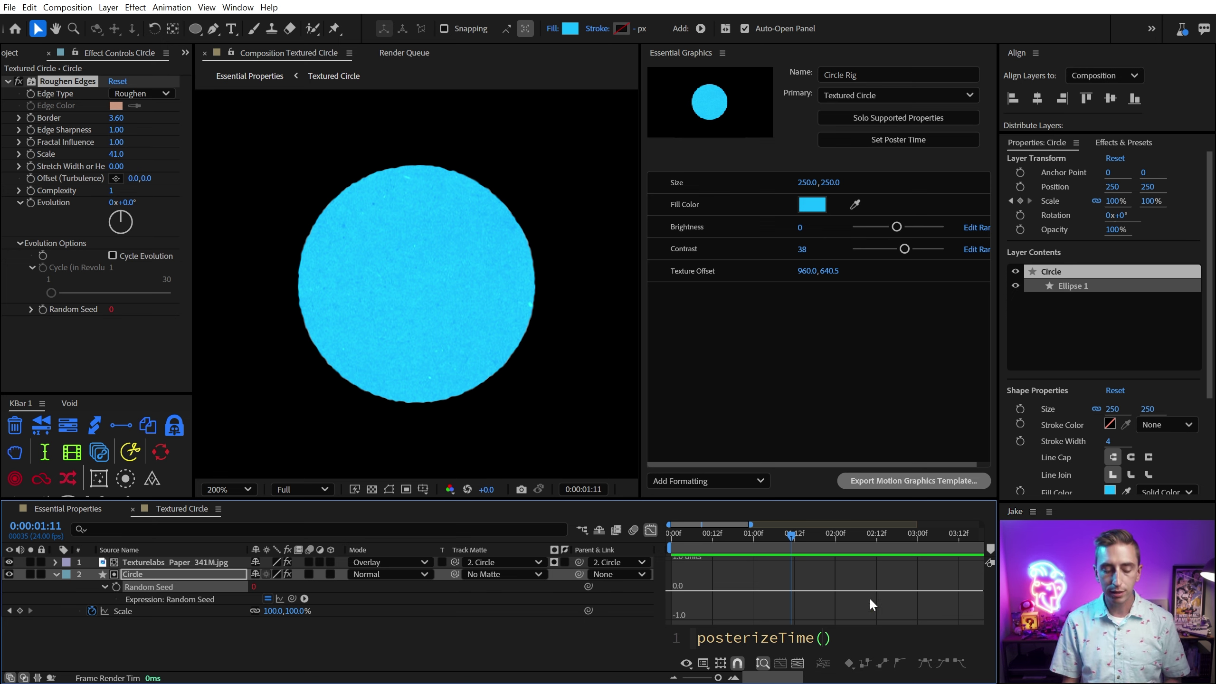
{"action": "type", "text": "6)"}
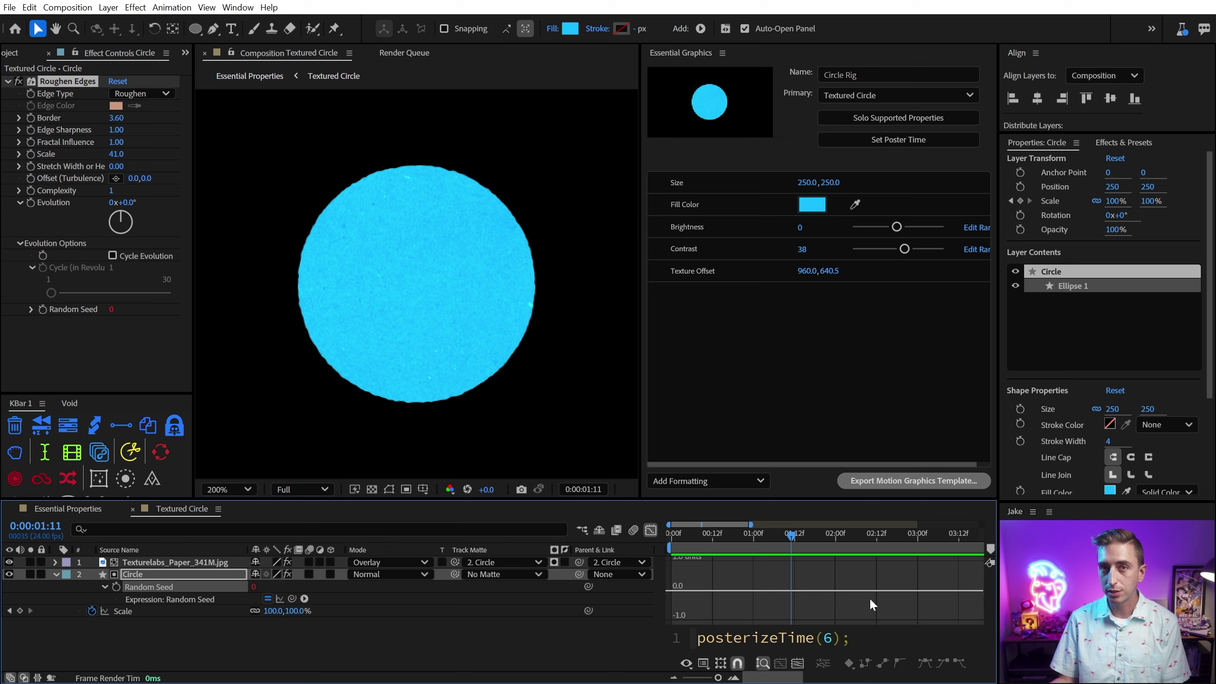
{"action": "key", "text": "Return"}
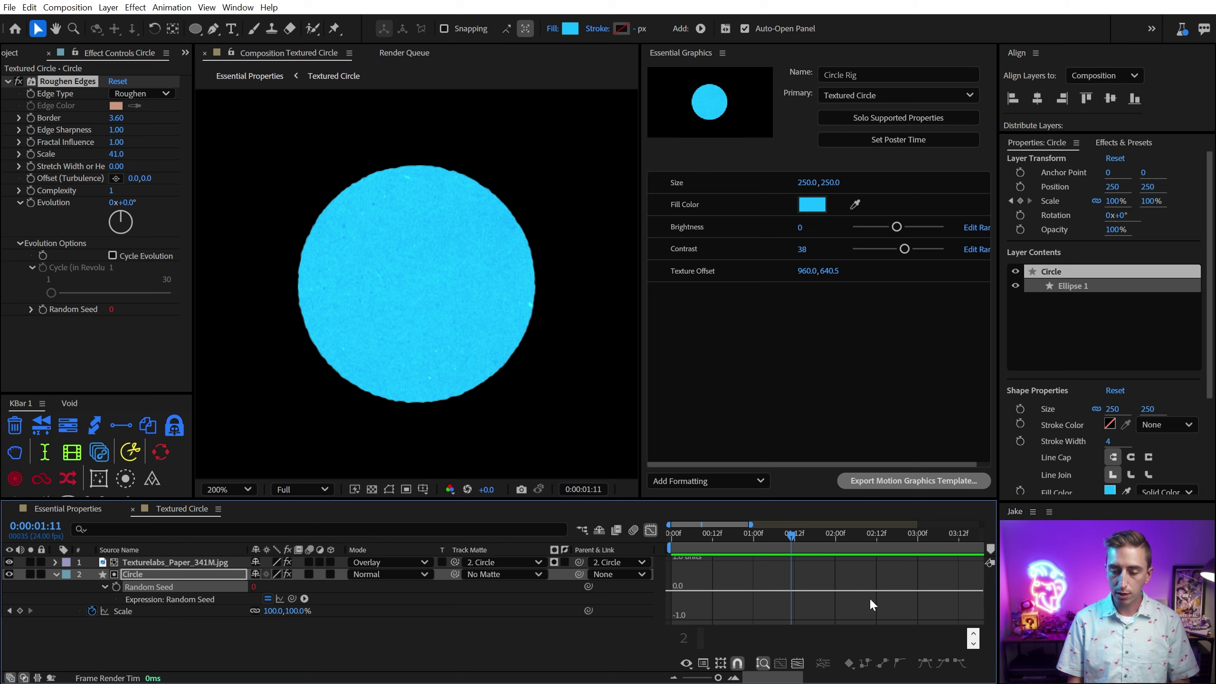
{"action": "type", "text": "random()"}
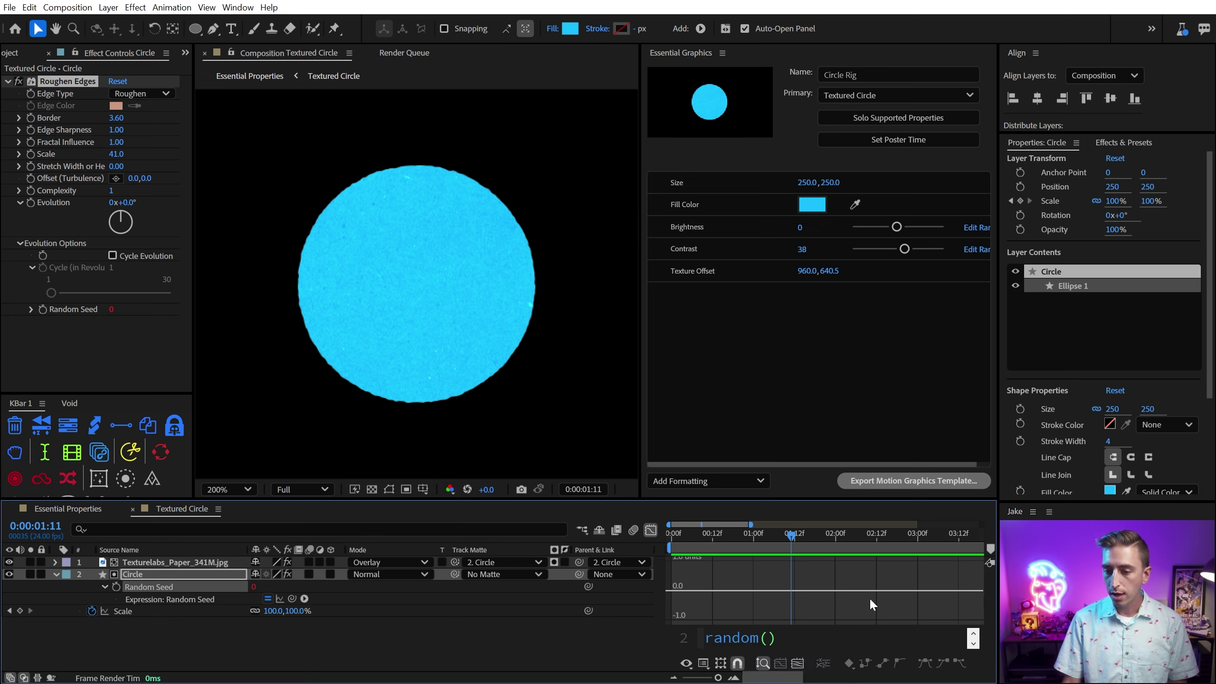
{"action": "key", "text": "Left"}
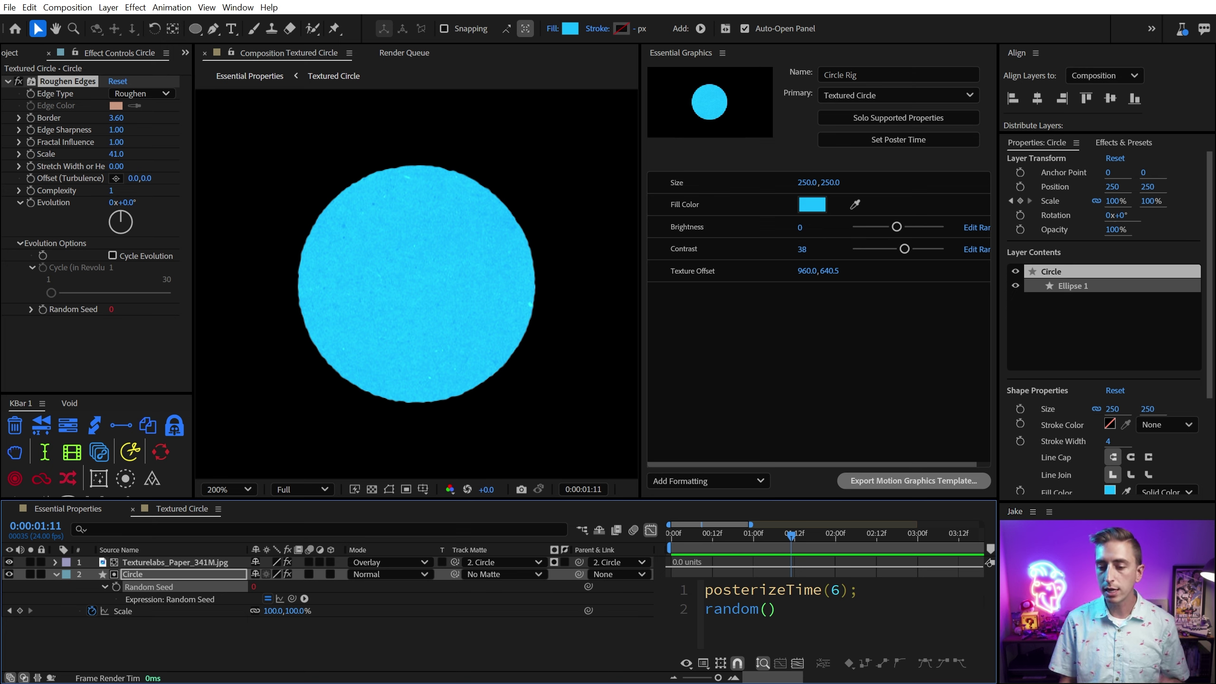
{"action": "type", "text": "10000"}
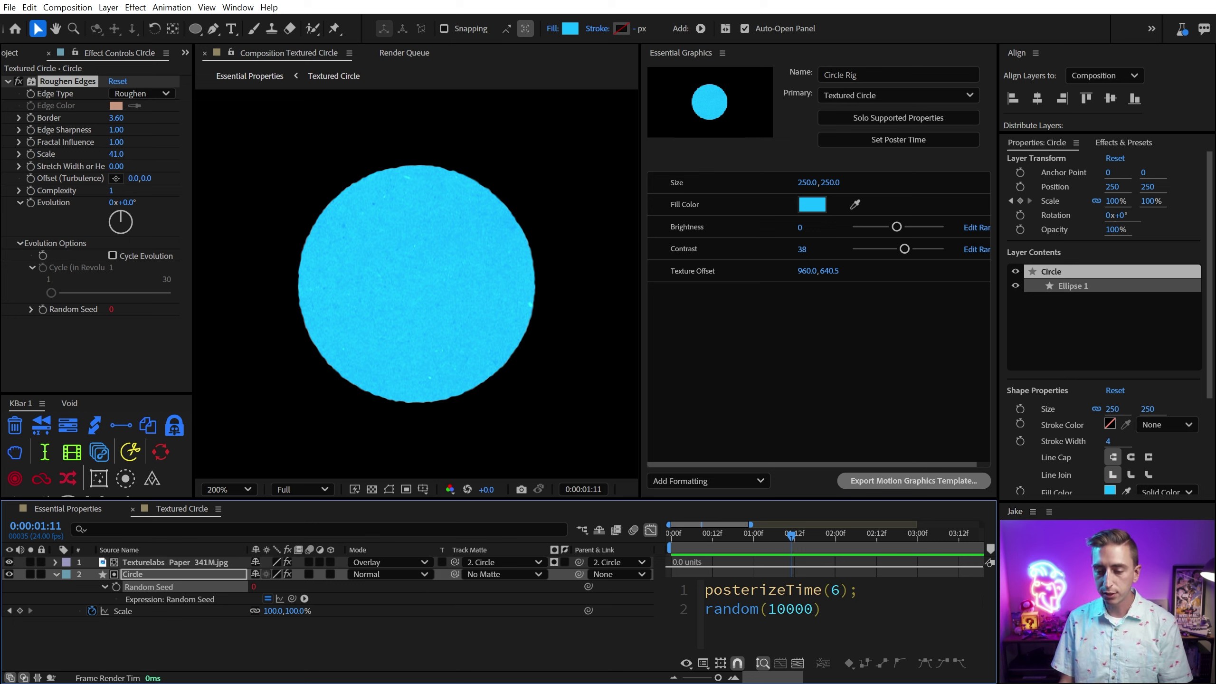
{"action": "left_click", "coordinate": [532, 637]}
{"action": "left_click_drag", "start_coordinate": [791, 534], "coordinate": [645, 533]}
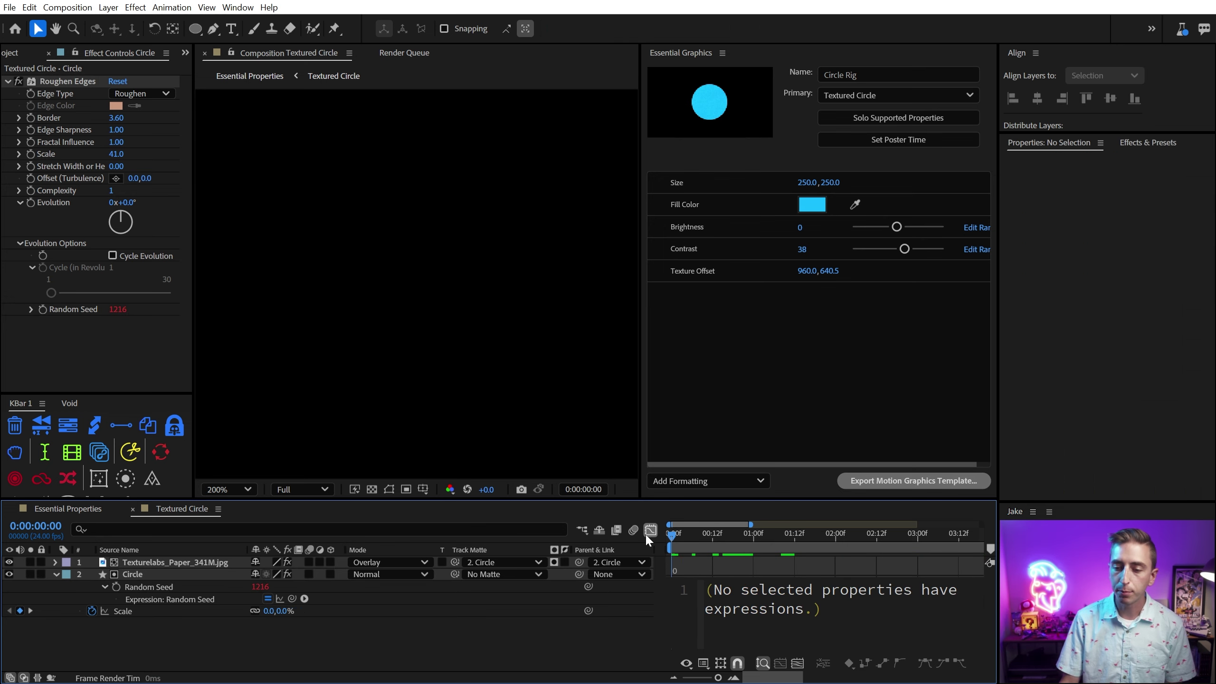
{"action": "key", "text": "space"}
{"action": "left_click", "coordinate": [768, 554]}
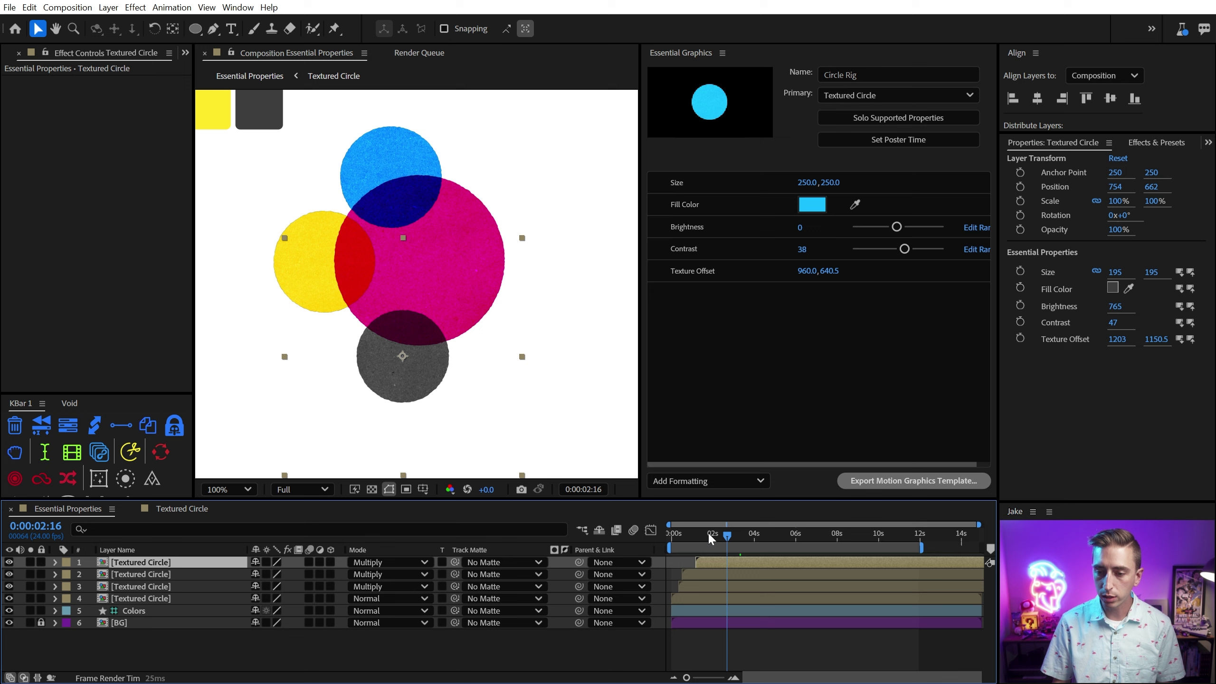
{"action": "left_click", "coordinate": [673, 534]}
{"action": "key", "text": "space"}
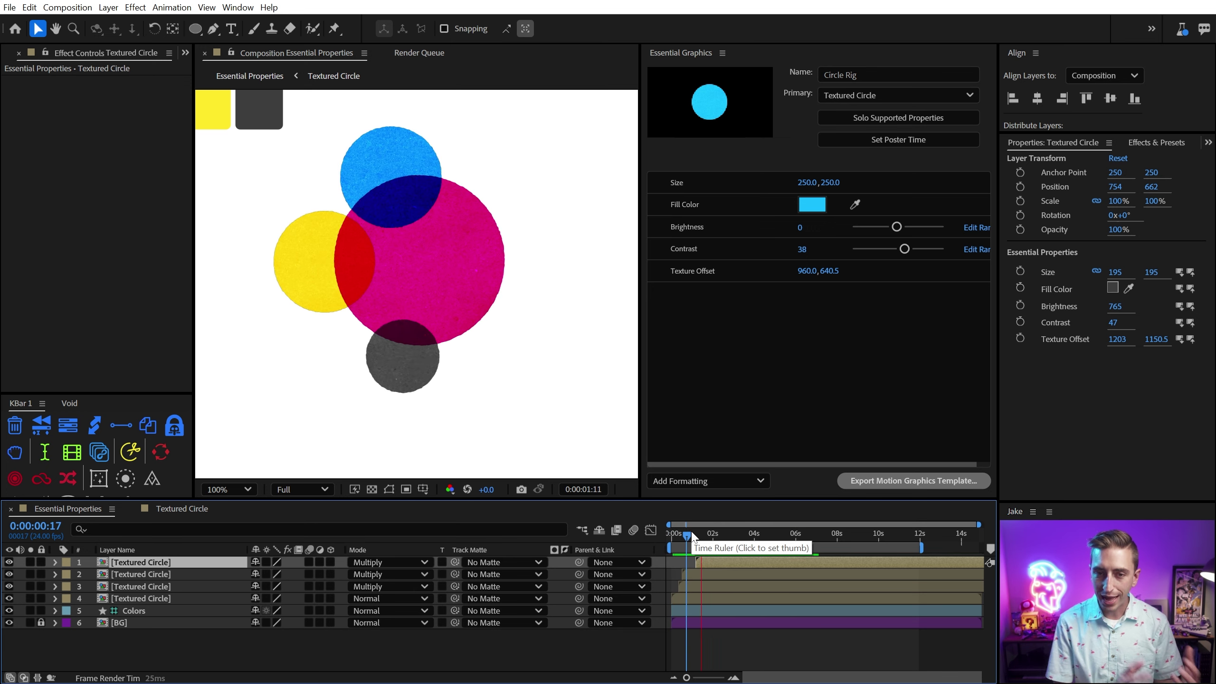
{"action": "key", "text": "space"}
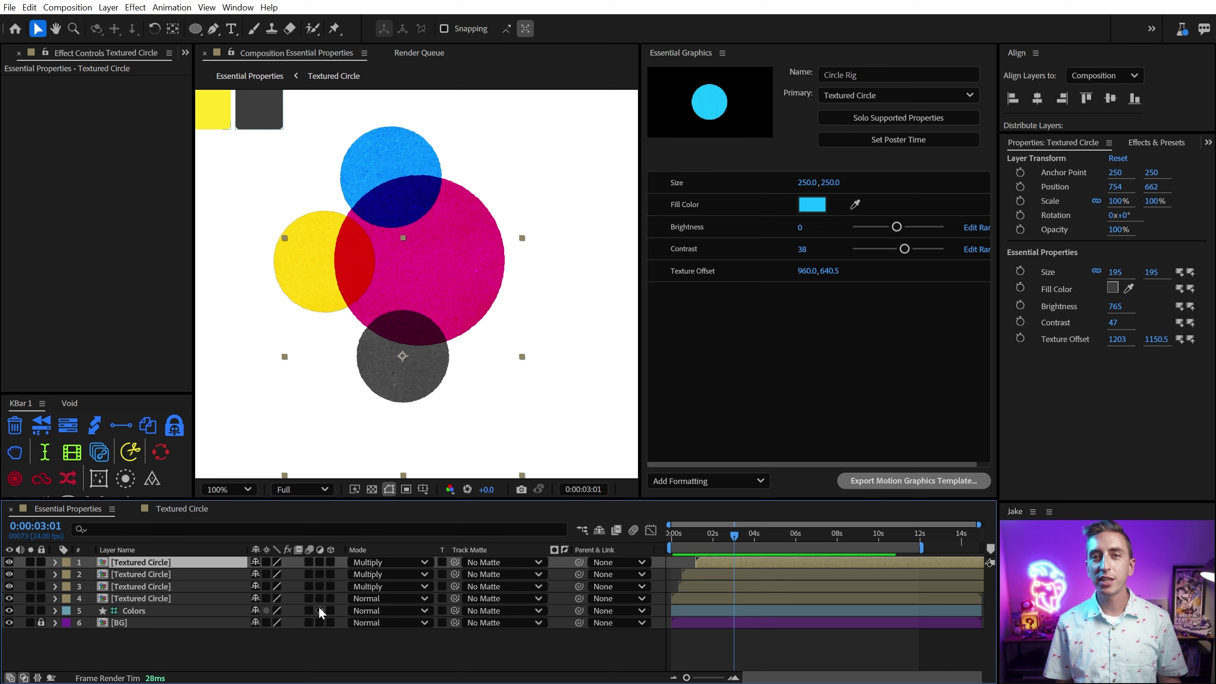
{"action": "left_click", "coordinate": [184, 509]}
Step: Give the circle a solid-colour stroke and raise Stroke Width from 4 to 8 px
{"action": "left_click", "coordinate": [150, 575]}
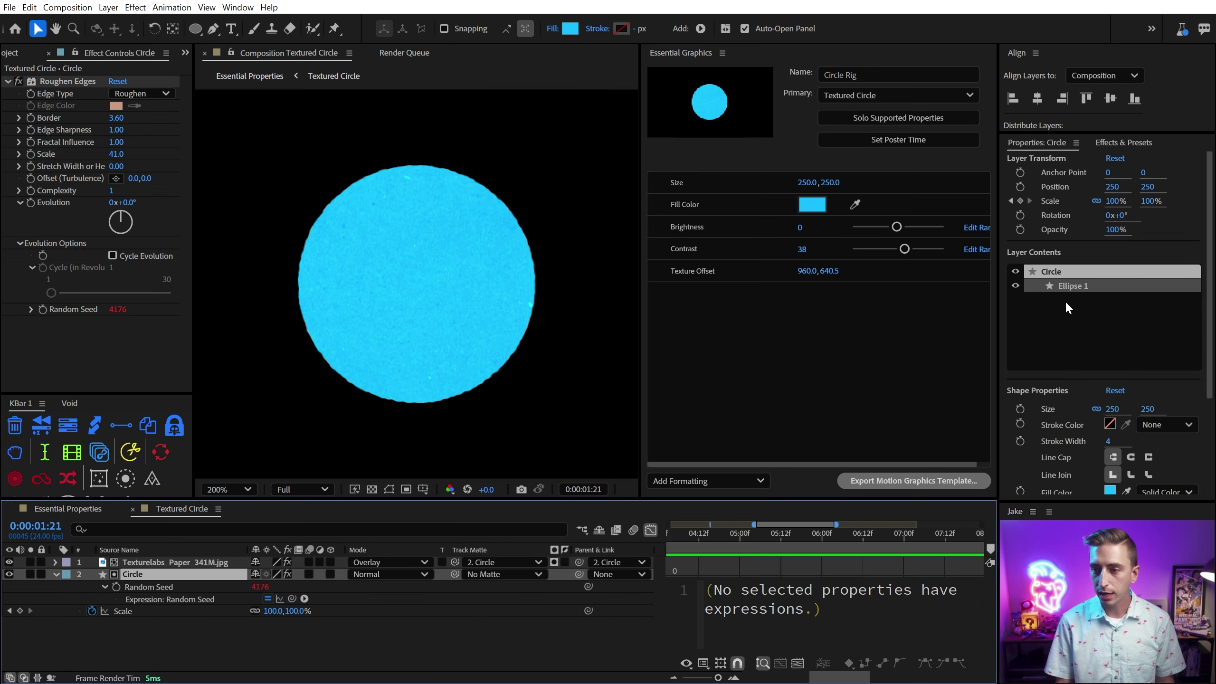
{"action": "left_click", "coordinate": [1159, 422]}
{"action": "left_click", "coordinate": [1163, 462]}
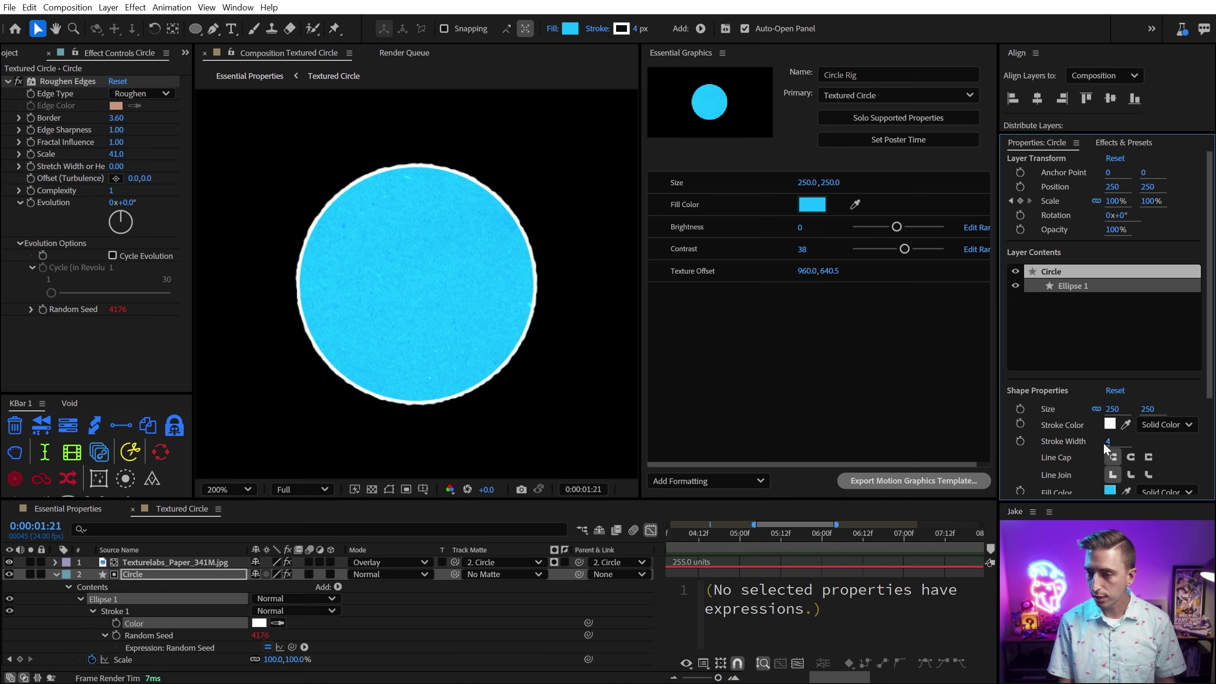
{"action": "left_click_drag", "start_coordinate": [1107, 441], "coordinate": [1111, 441]}
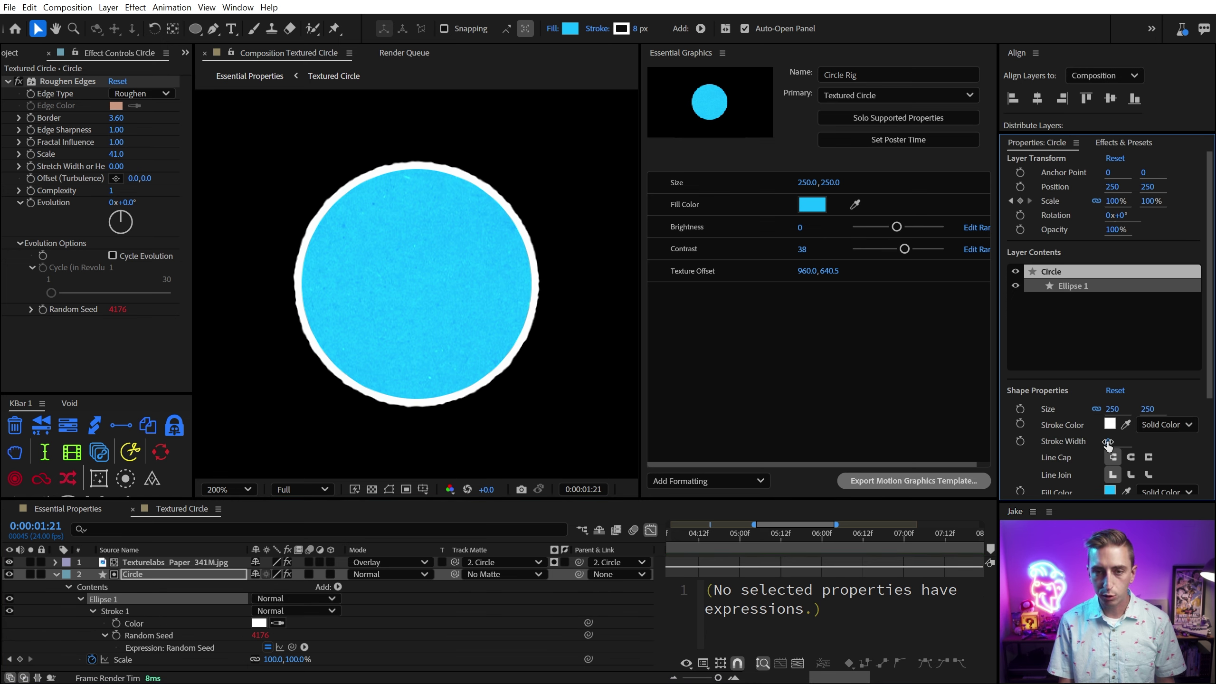
Step: Add Stroke Color, Stroke Width and Stroke Opacity to Essential Graphics
{"action": "scroll", "coordinate": [1066, 439], "scroll_direction": "down", "scroll_amount": 2}
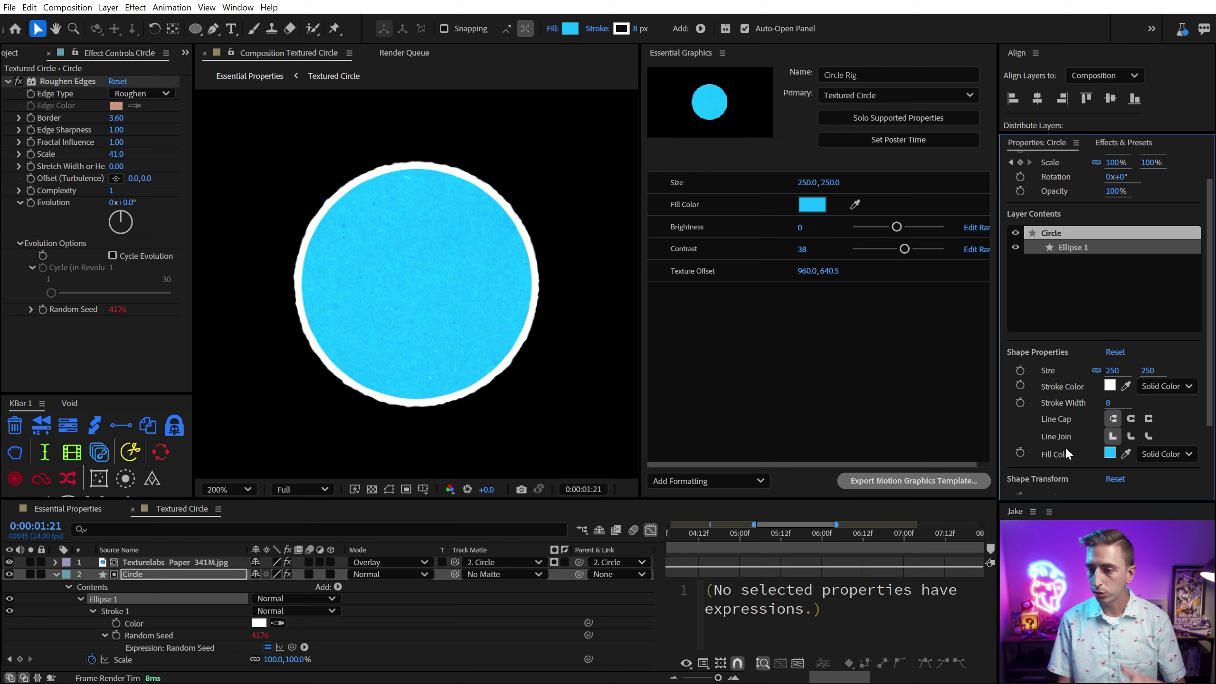
{"action": "right_click", "coordinate": [1063, 387]}
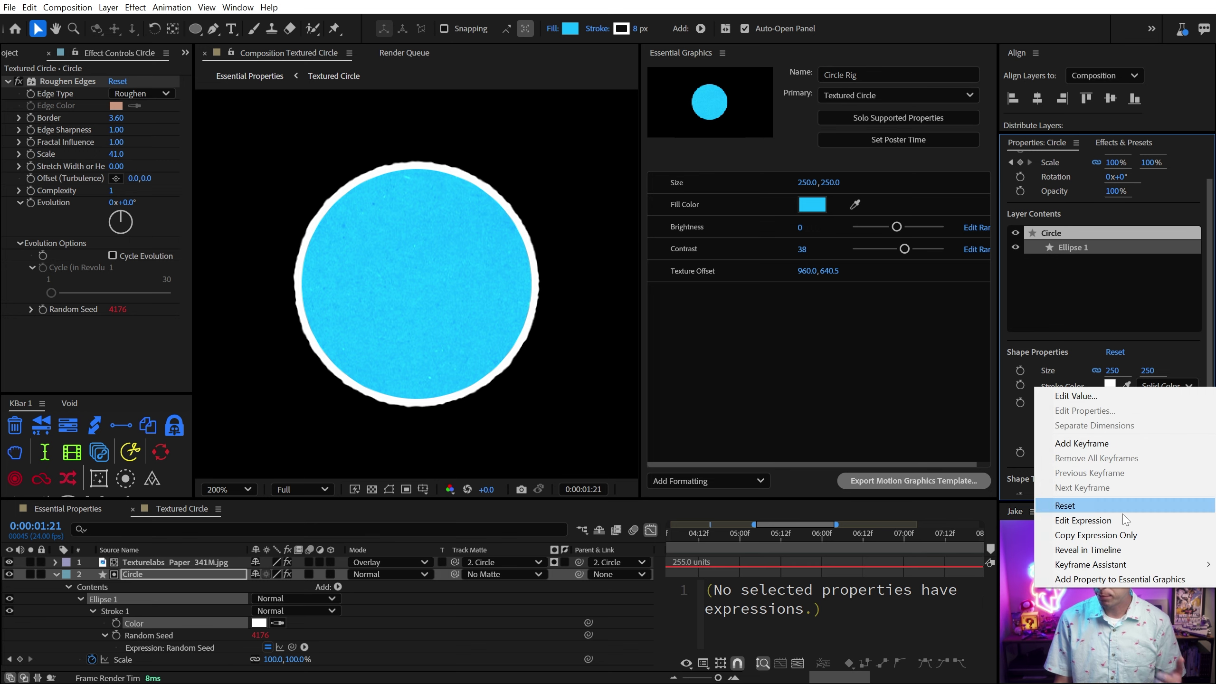
{"action": "left_click", "coordinate": [1101, 579]}
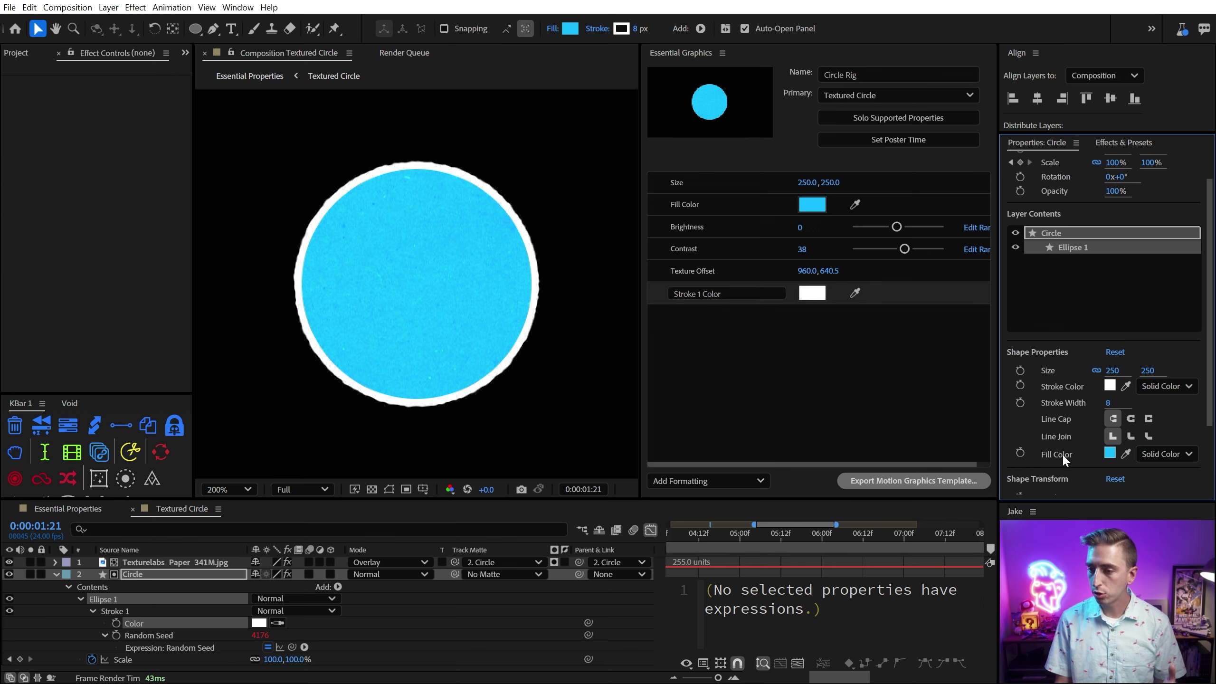
{"action": "right_click", "coordinate": [1057, 401]}
{"action": "left_click", "coordinate": [1096, 594]}
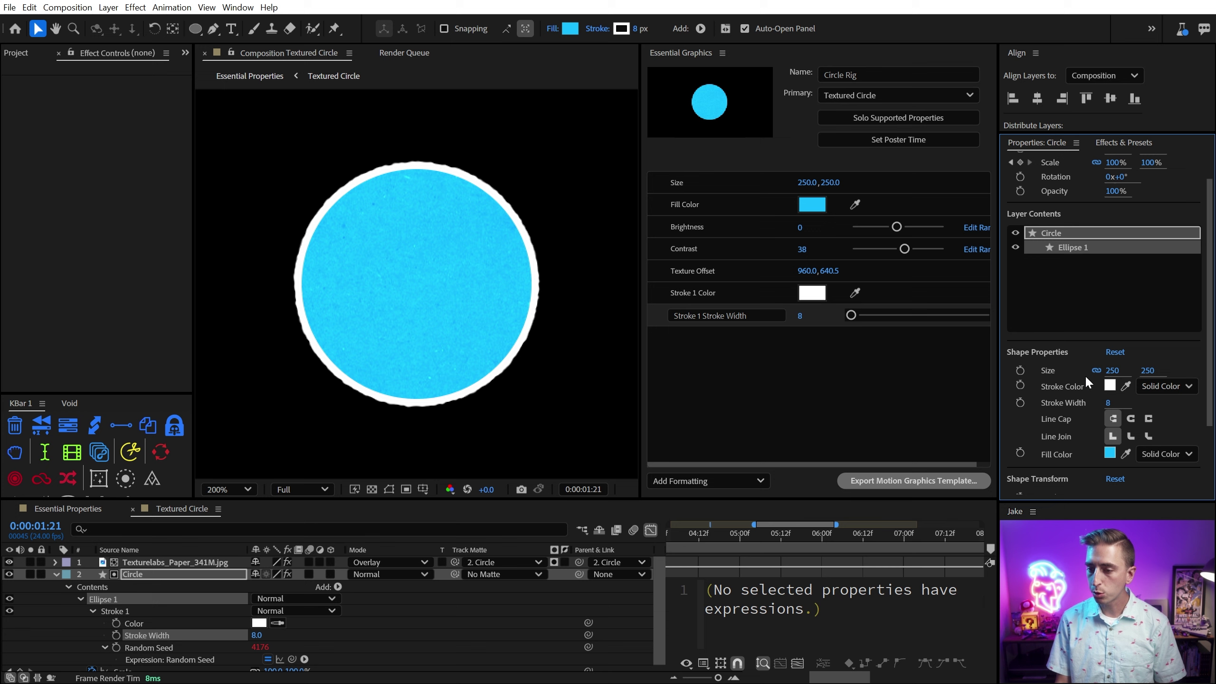
{"action": "scroll", "coordinate": [1056, 412], "scroll_direction": "down", "scroll_amount": 2}
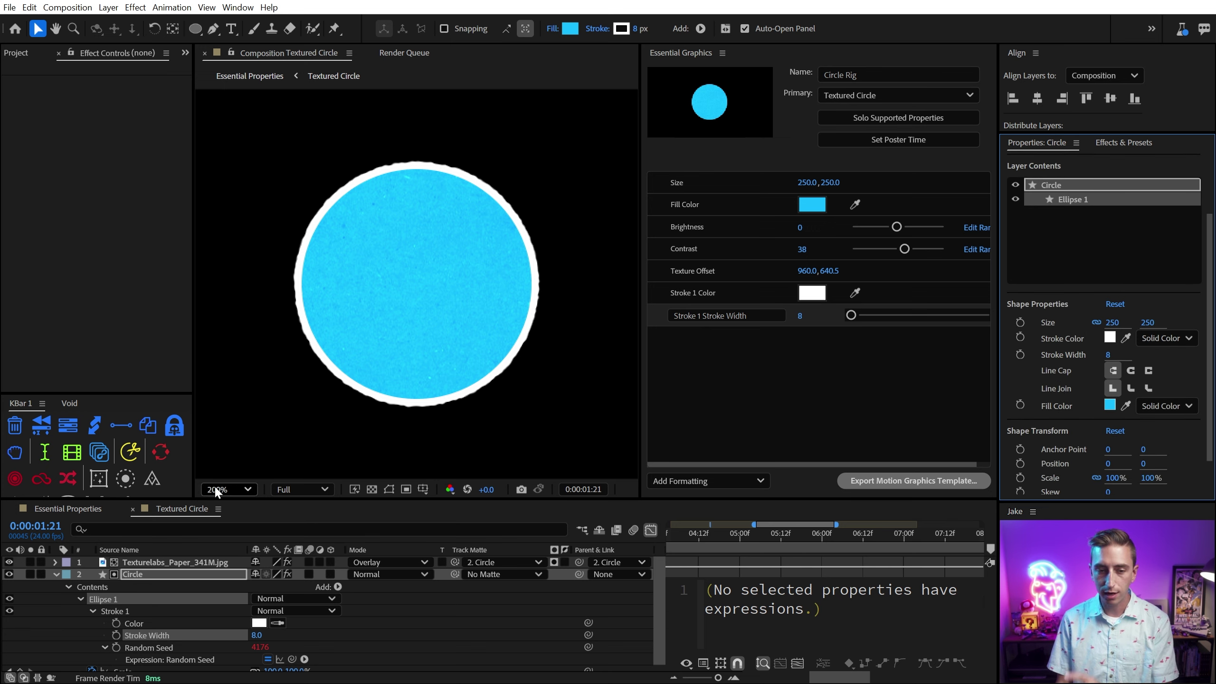
{"action": "left_click", "coordinate": [93, 611]}
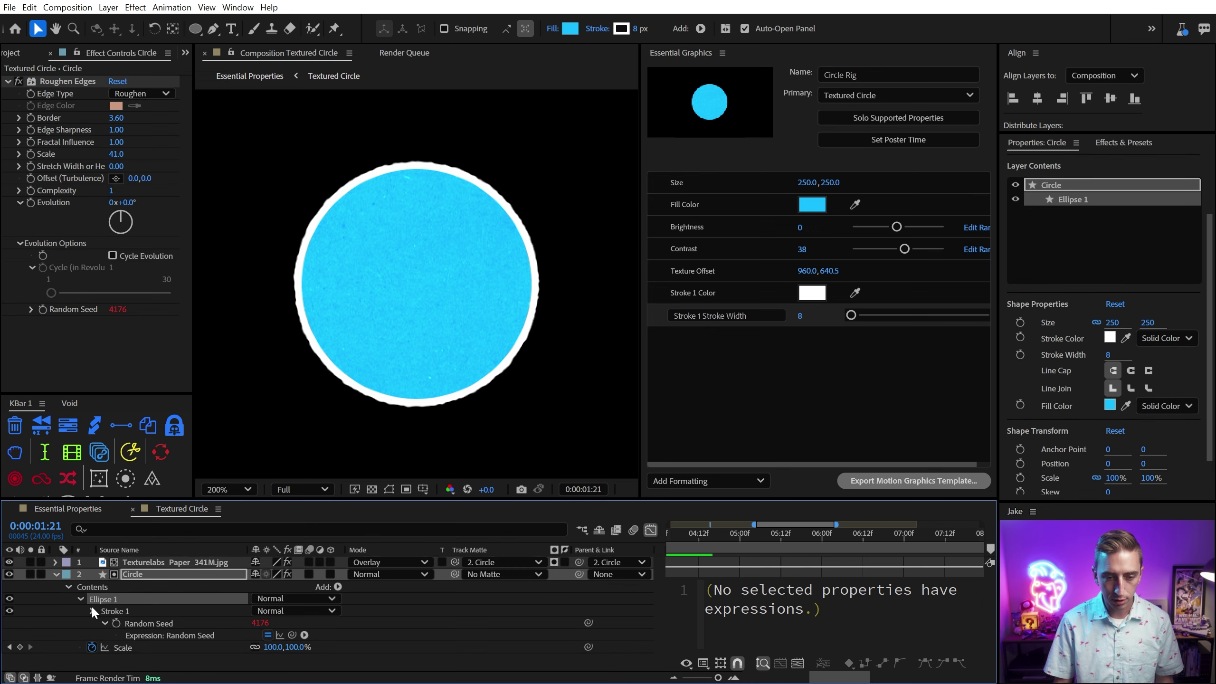
{"action": "left_click", "coordinate": [93, 611]}
{"action": "scroll", "coordinate": [144, 599], "scroll_direction": "down", "scroll_amount": 2}
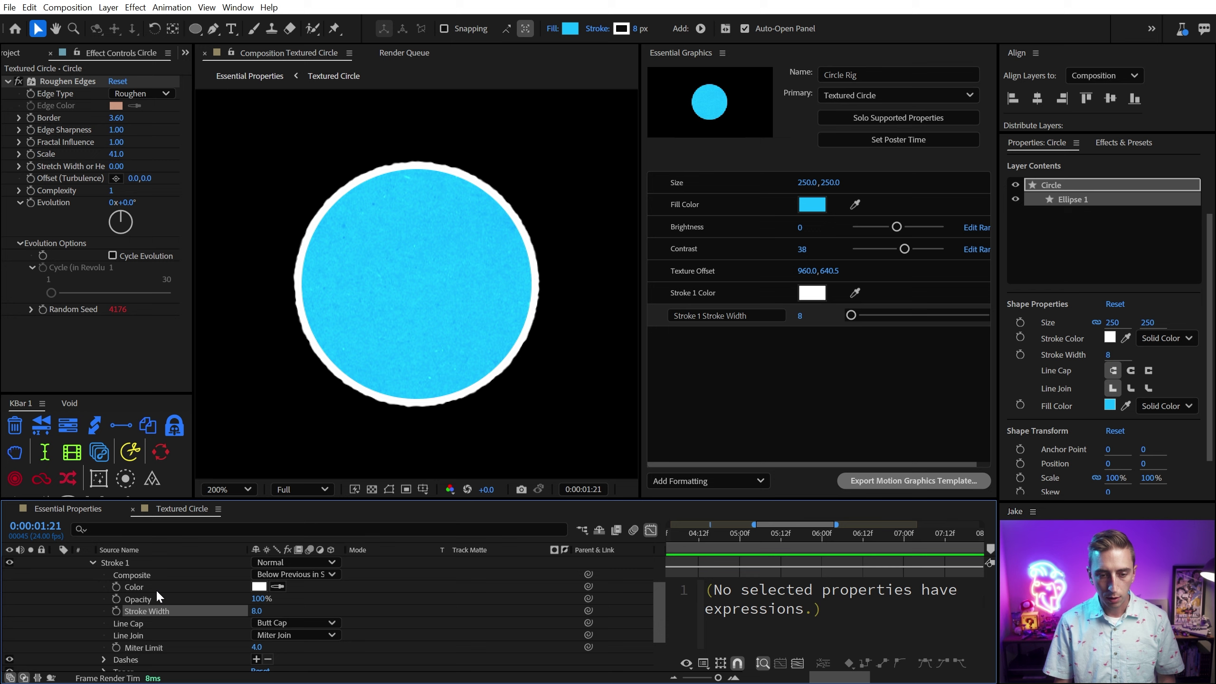
{"action": "right_click", "coordinate": [137, 600]}
{"action": "left_click", "coordinate": [163, 620]}
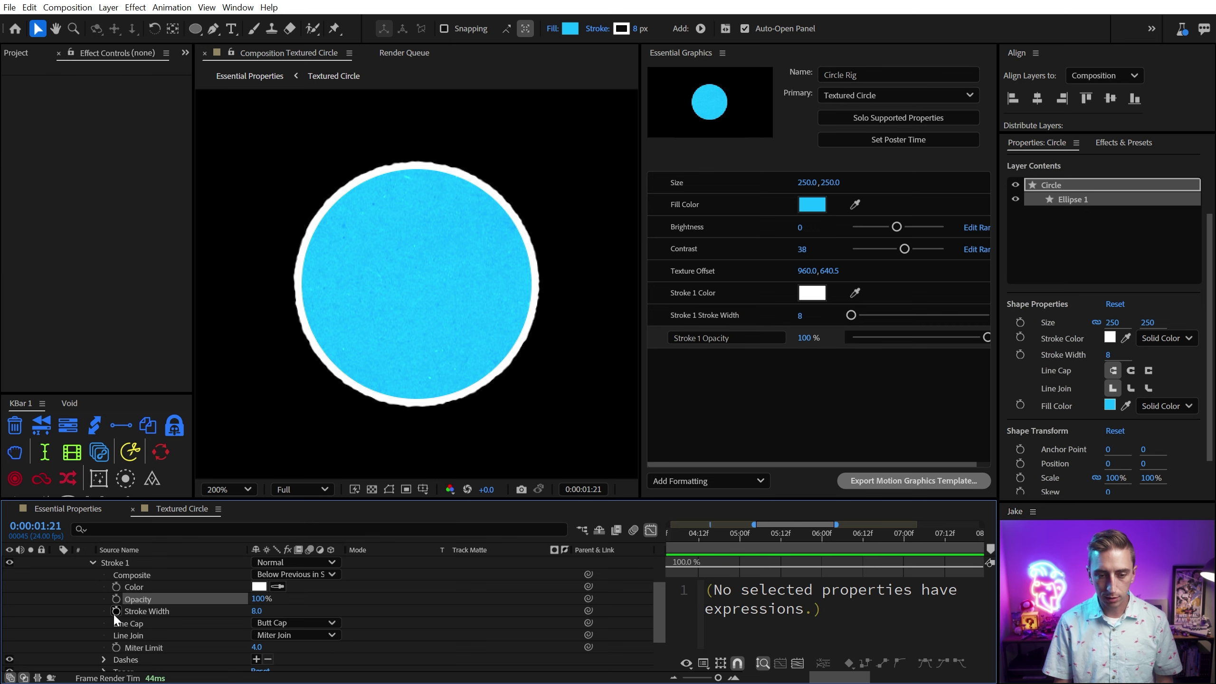
Step: Add Fill Opacity to Essential Graphics and give the exposed controls shorter names
{"action": "scroll", "coordinate": [98, 612], "scroll_direction": "up", "scroll_amount": 2}
{"action": "left_click", "coordinate": [83, 568]}
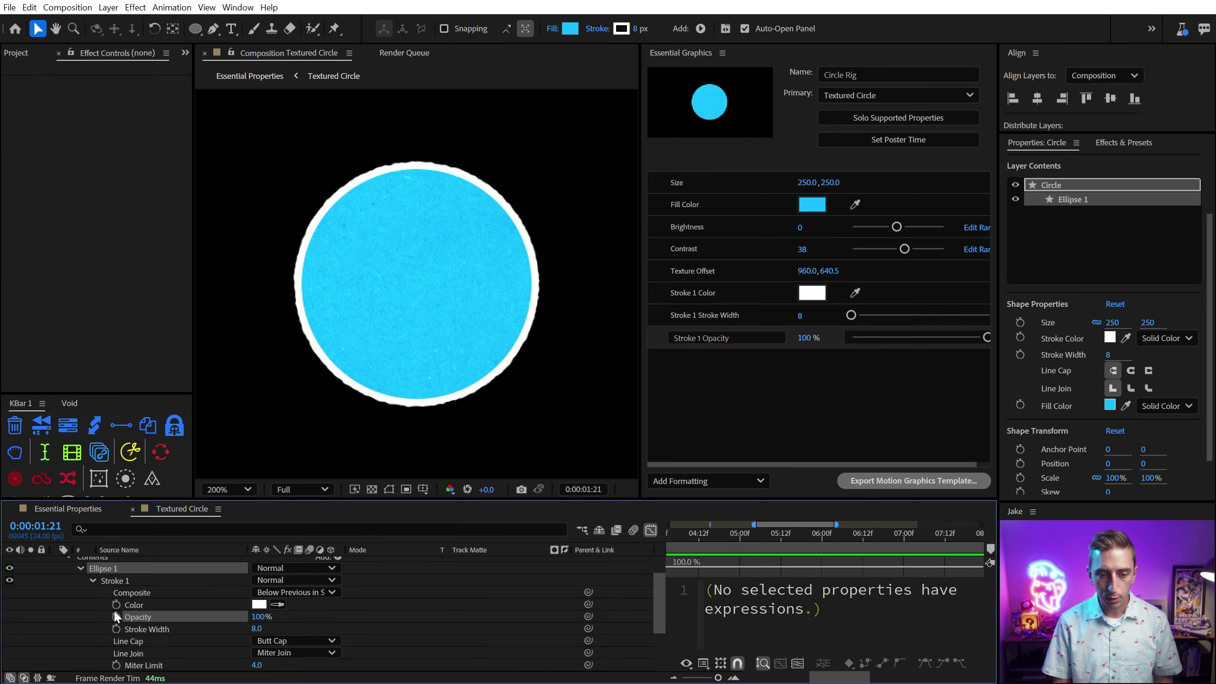
{"action": "left_click", "coordinate": [78, 567]}
{"action": "left_click", "coordinate": [78, 601]}
{"action": "left_click", "coordinate": [82, 589]}
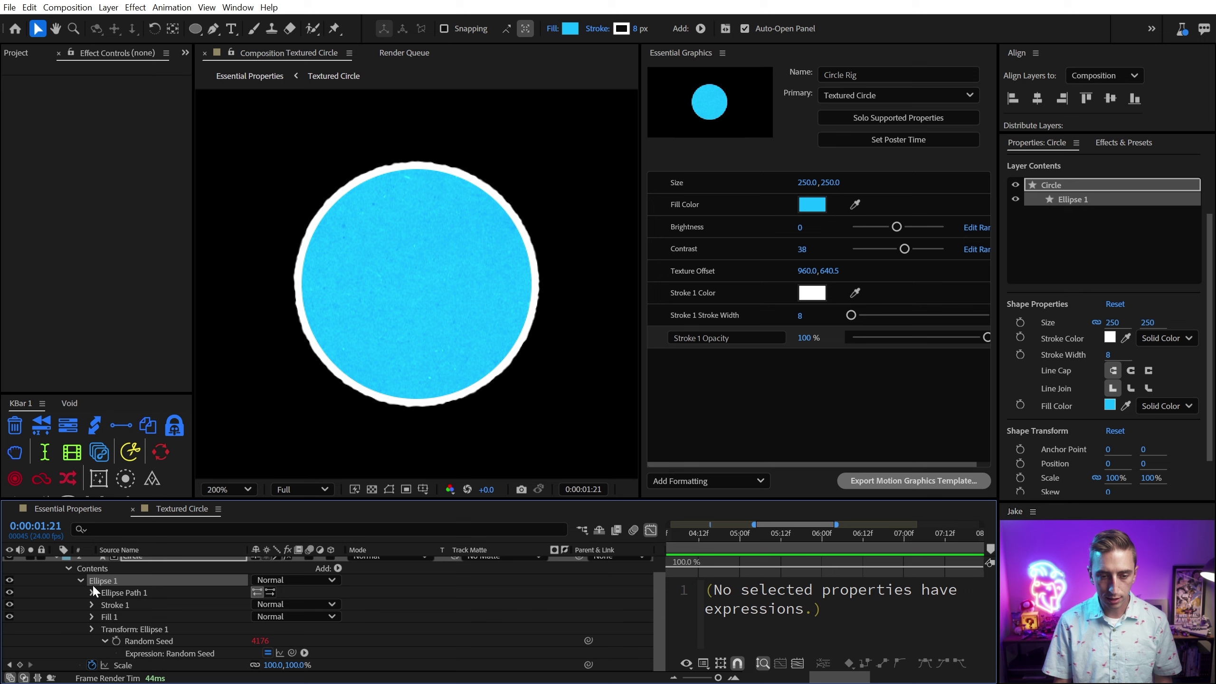
{"action": "left_click", "coordinate": [91, 617]}
{"action": "scroll", "coordinate": [152, 637], "scroll_direction": "down", "scroll_amount": 3}
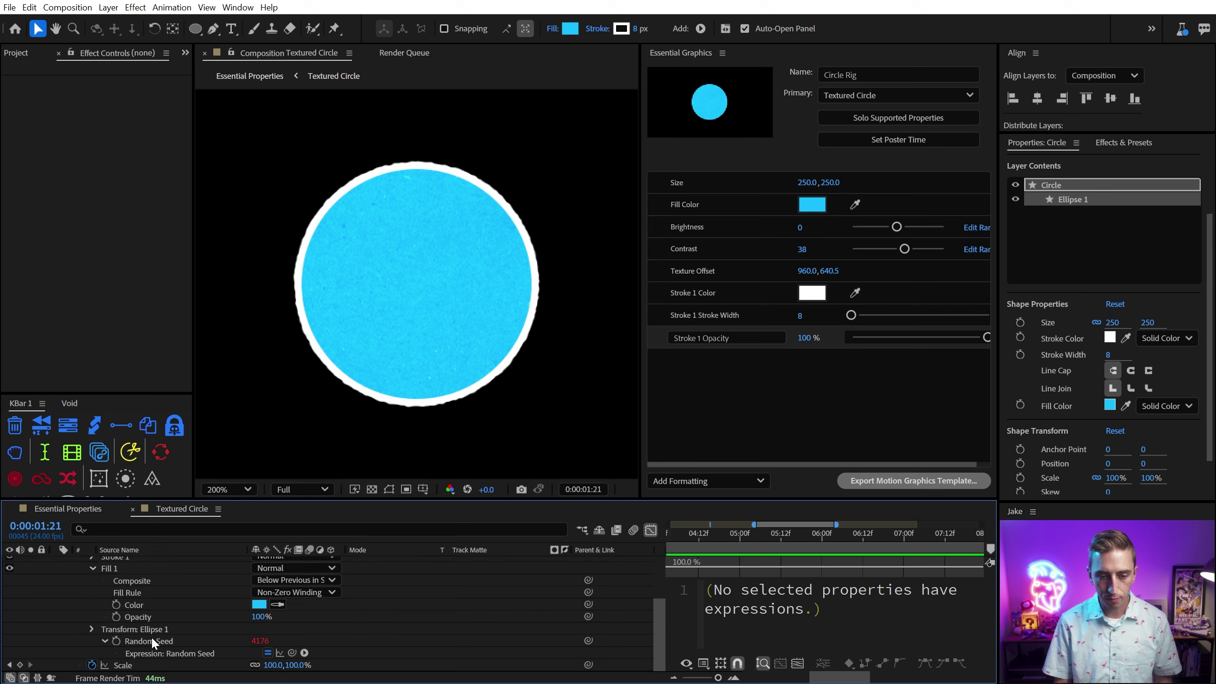
{"action": "right_click", "coordinate": [138, 616]}
{"action": "left_click_drag", "start_coordinate": [129, 616], "coordinate": [836, 421]}
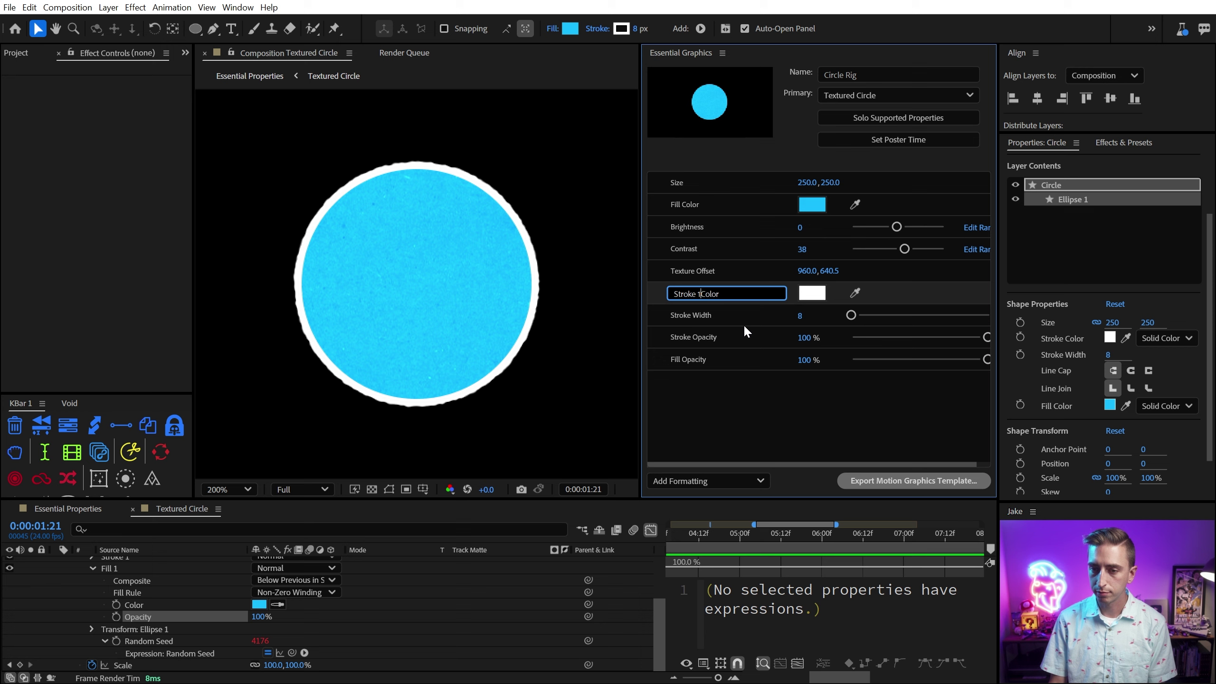
{"action": "left_click", "coordinate": [737, 461]}
{"action": "left_click", "coordinate": [696, 480]}
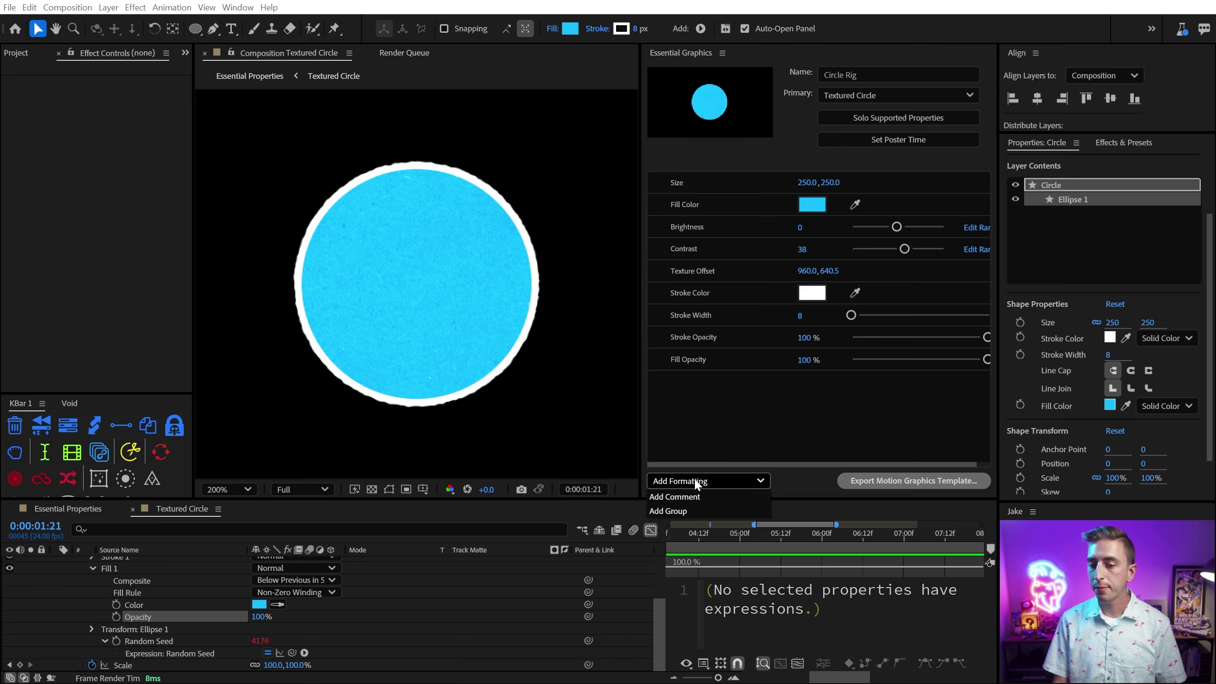
Step: Create a 'Circle' group holding Size, Fill Color, Stroke Width, Stroke Opacity and Fill Opacity
{"action": "left_click", "coordinate": [687, 510]}
{"action": "double_click", "coordinate": [707, 381]}
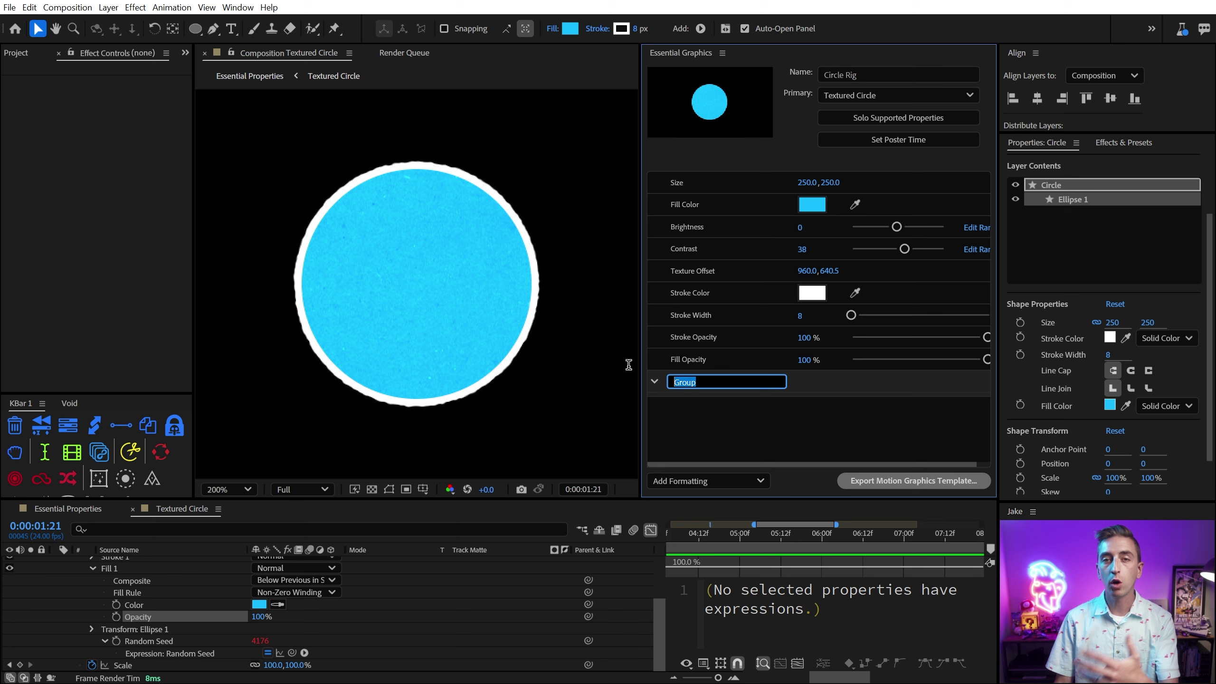
{"action": "type", "text": "Circle"}
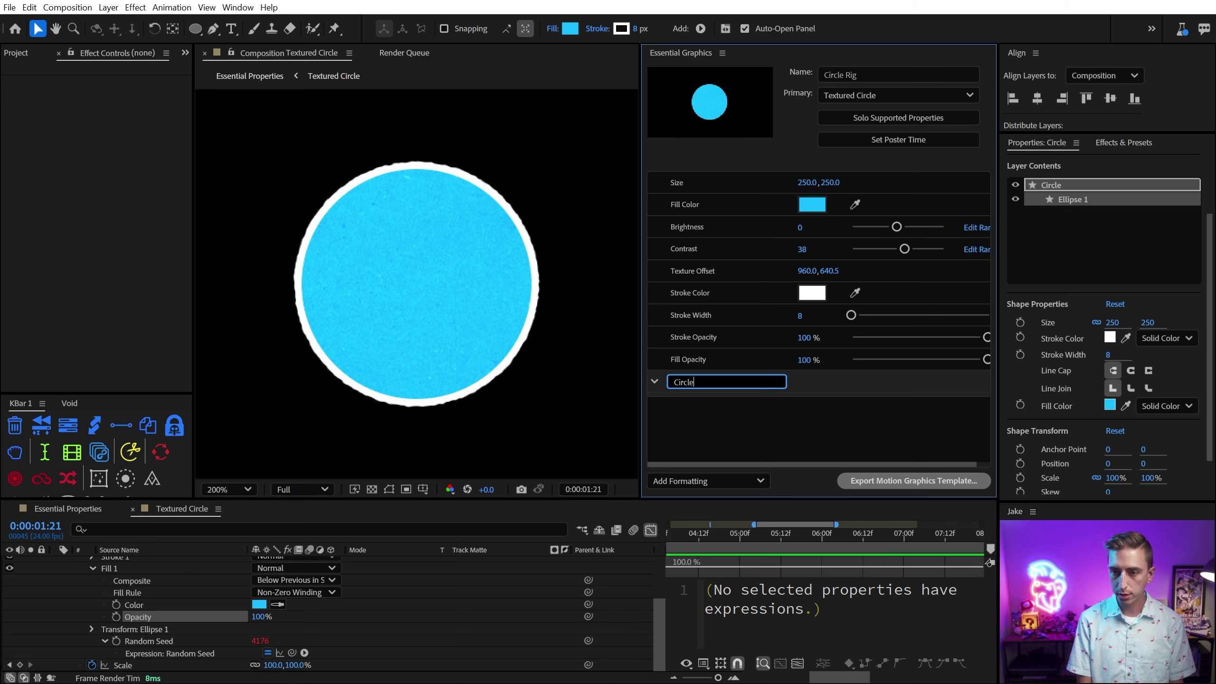
{"action": "key", "text": "Return"}
{"action": "mouse_move", "coordinate": [722, 361]}
{"action": "left_mouse_down"}
{"action": "mouse_move", "coordinate": [726, 386]}
{"action": "mouse_move", "coordinate": [716, 345]}
{"action": "mouse_move", "coordinate": [736, 393]}
{"action": "left_mouse_up"}
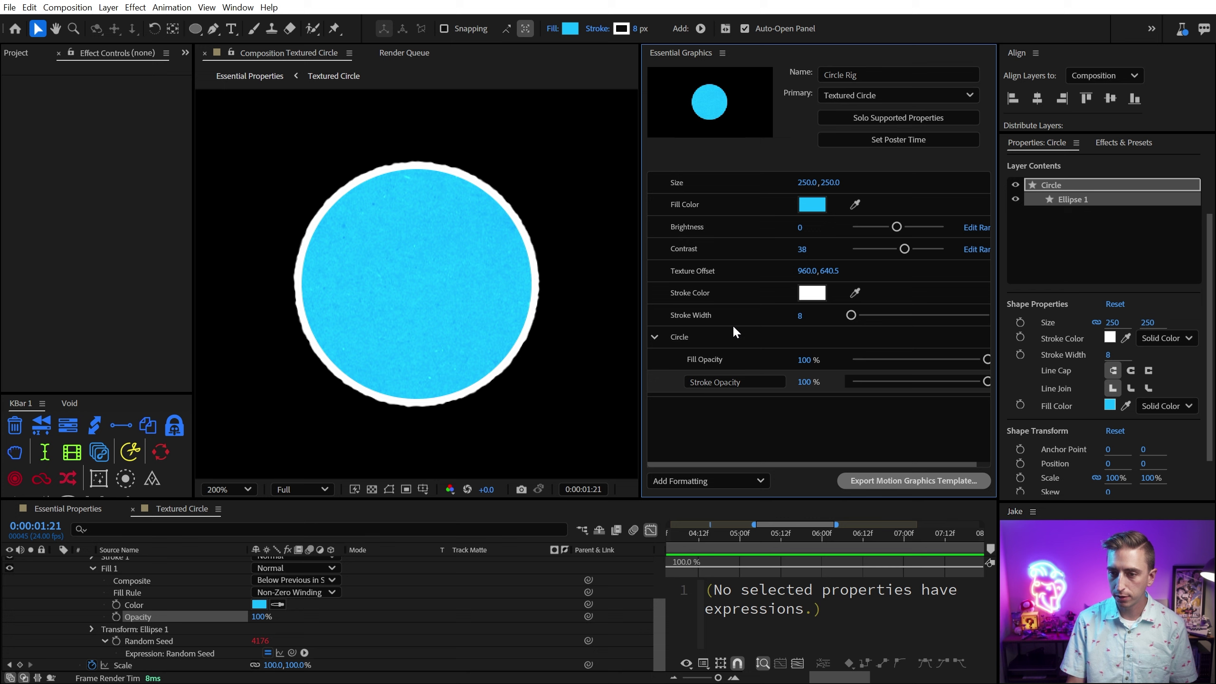
{"action": "mouse_move", "coordinate": [724, 315]}
{"action": "left_mouse_down"}
{"action": "mouse_move", "coordinate": [734, 381]}
{"action": "mouse_move", "coordinate": [678, 384]}
{"action": "left_mouse_up"}
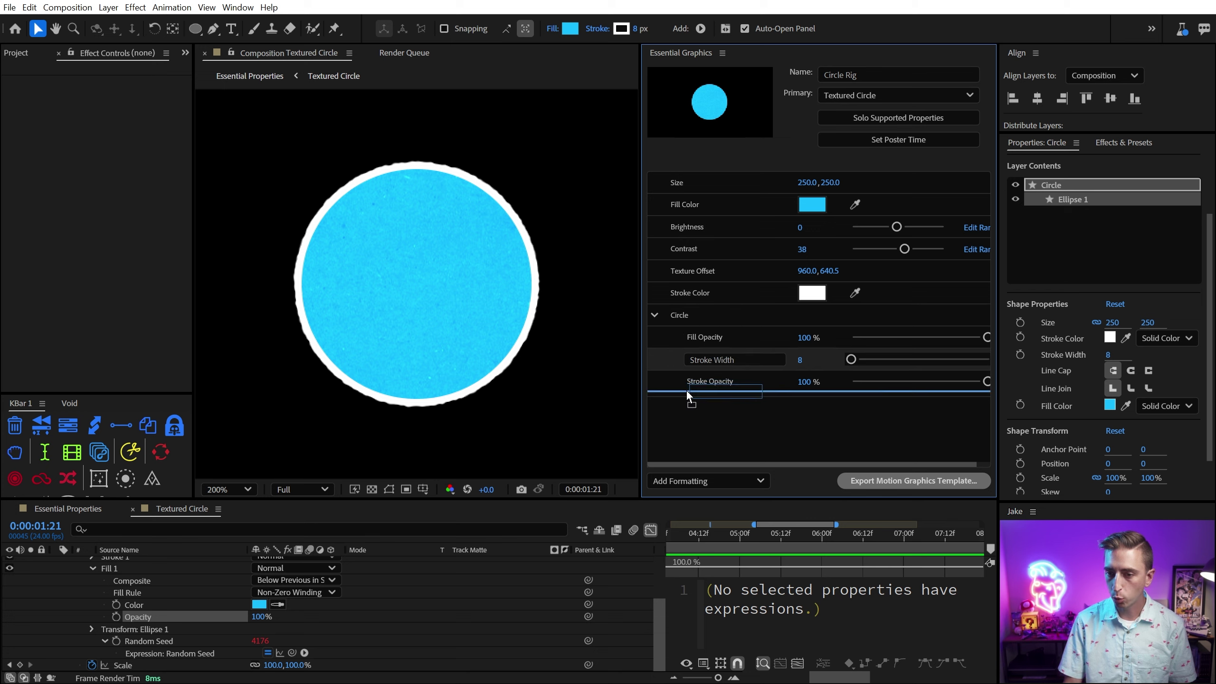
{"action": "mouse_move", "coordinate": [707, 295]}
{"action": "left_mouse_down"}
{"action": "mouse_move", "coordinate": [726, 344]}
{"action": "mouse_move", "coordinate": [724, 390]}
{"action": "mouse_move", "coordinate": [727, 326]}
{"action": "left_mouse_up"}
{"action": "mouse_move", "coordinate": [723, 214]}
{"action": "left_mouse_down"}
{"action": "mouse_move", "coordinate": [731, 310]}
{"action": "mouse_move", "coordinate": [727, 300]}
{"action": "left_mouse_up"}
{"action": "left_click_drag", "start_coordinate": [718, 184], "coordinate": [721, 280]}
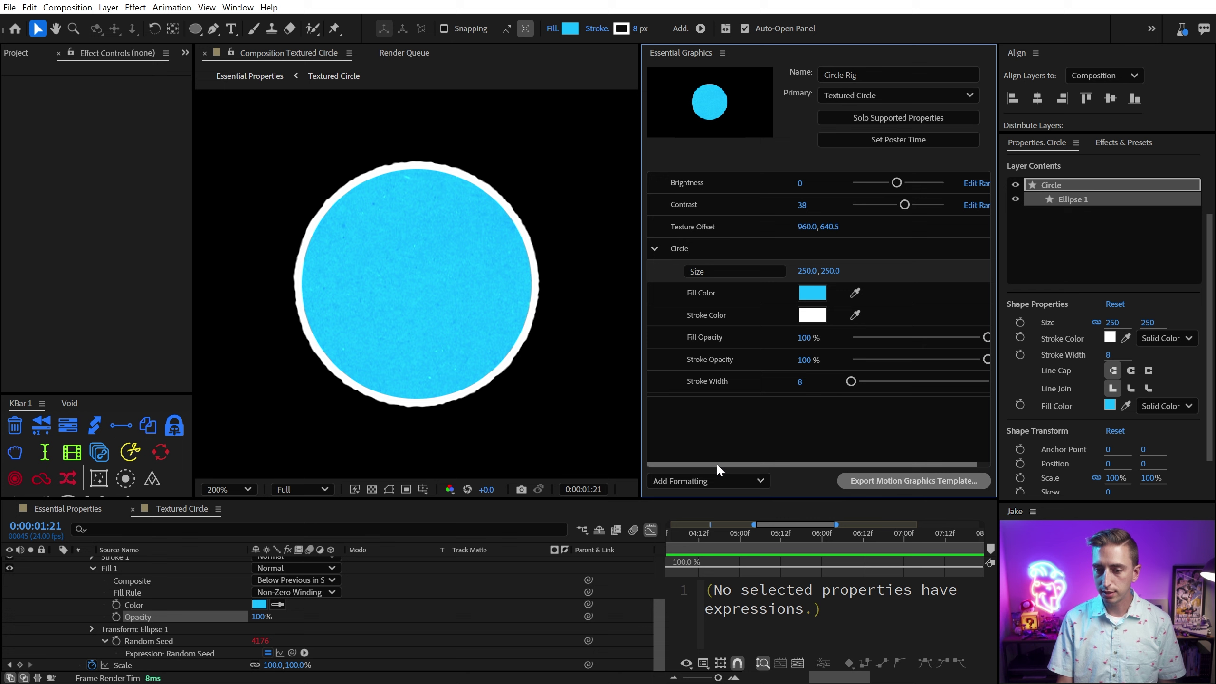
Step: Add a 'Texture Controls' group below it with Texture Offset, Contrast and Brightness
{"action": "left_click", "coordinate": [709, 480]}
{"action": "left_click", "coordinate": [697, 511]}
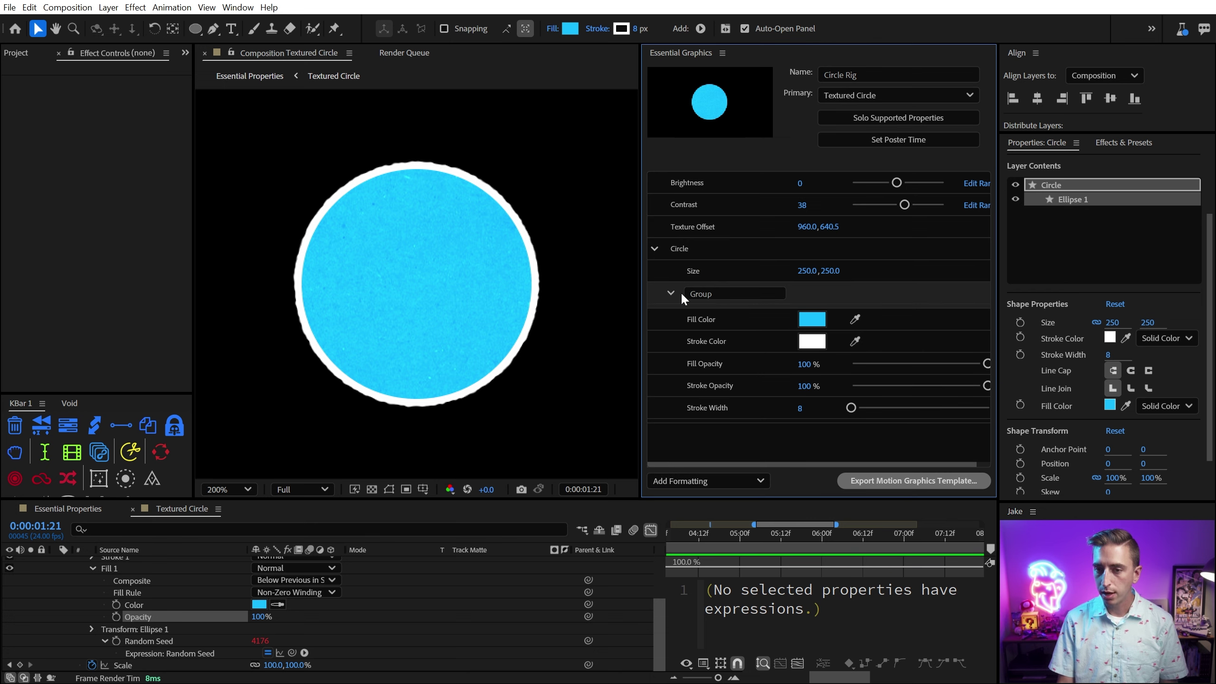
{"action": "left_click_drag", "start_coordinate": [681, 291], "coordinate": [664, 424]}
{"action": "left_click", "coordinate": [694, 408]}
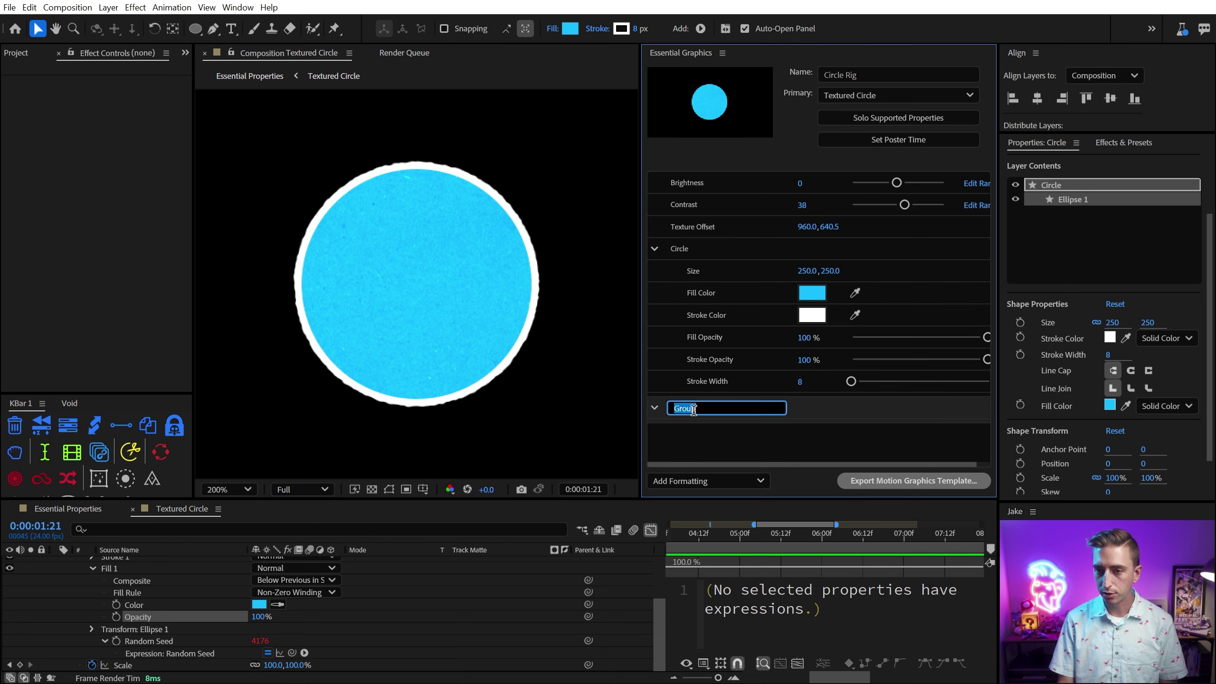
{"action": "type", "text": "Texture"}
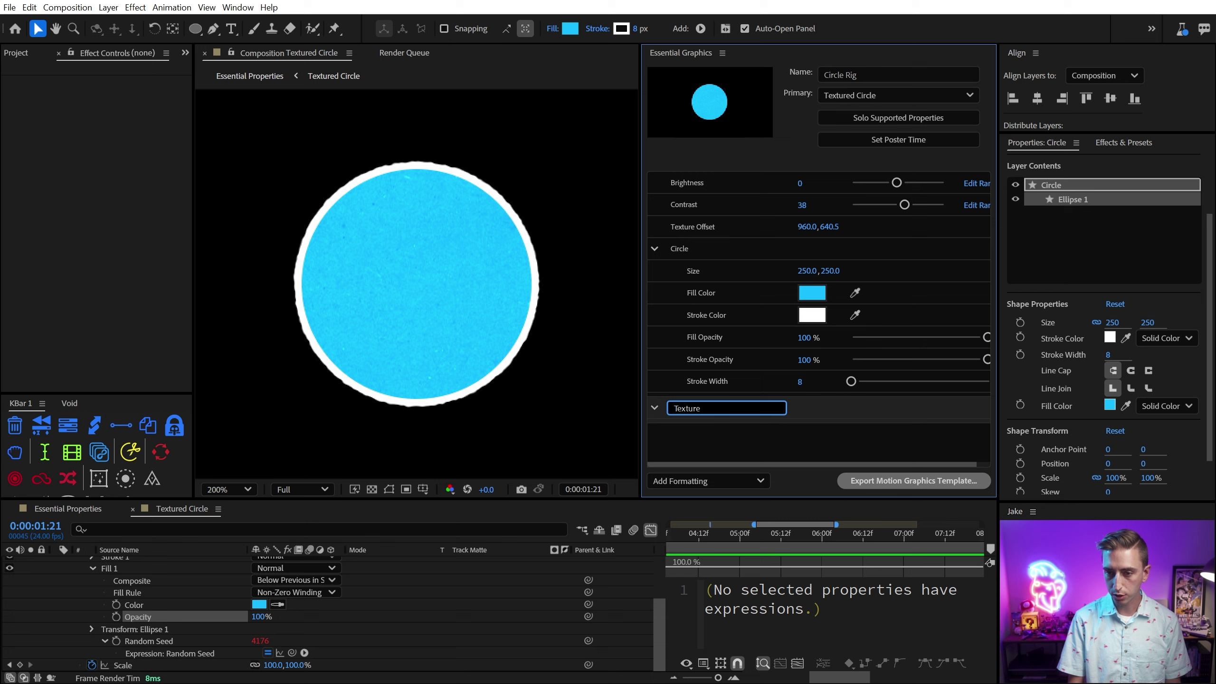
{"action": "type", "text": " Controls"}
{"action": "left_click_drag", "start_coordinate": [692, 227], "coordinate": [735, 407]}
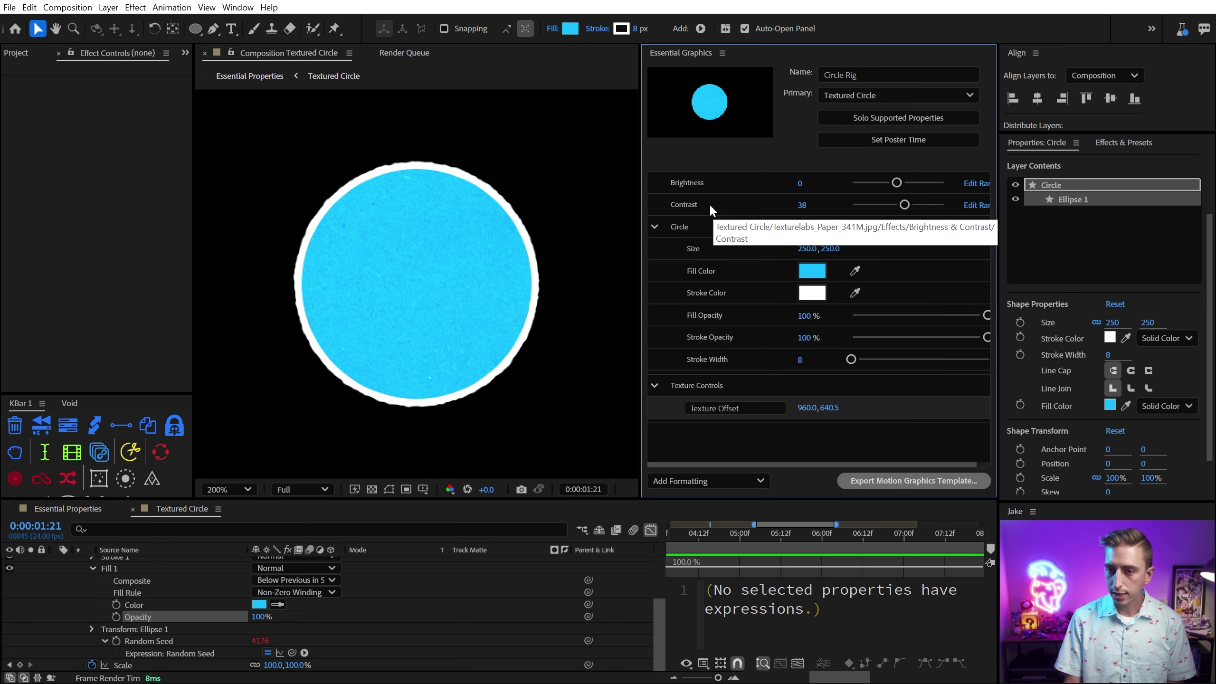
{"action": "left_click_drag", "start_coordinate": [709, 204], "coordinate": [742, 415]}
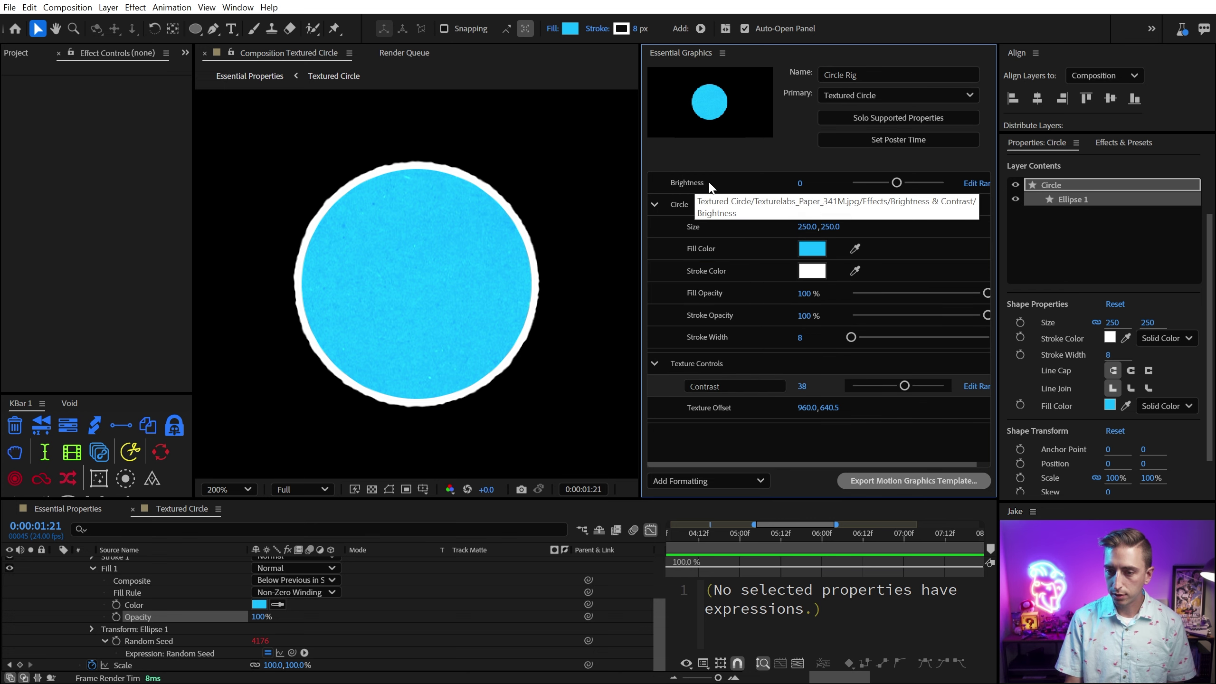
{"action": "left_click_drag", "start_coordinate": [714, 185], "coordinate": [739, 378]}
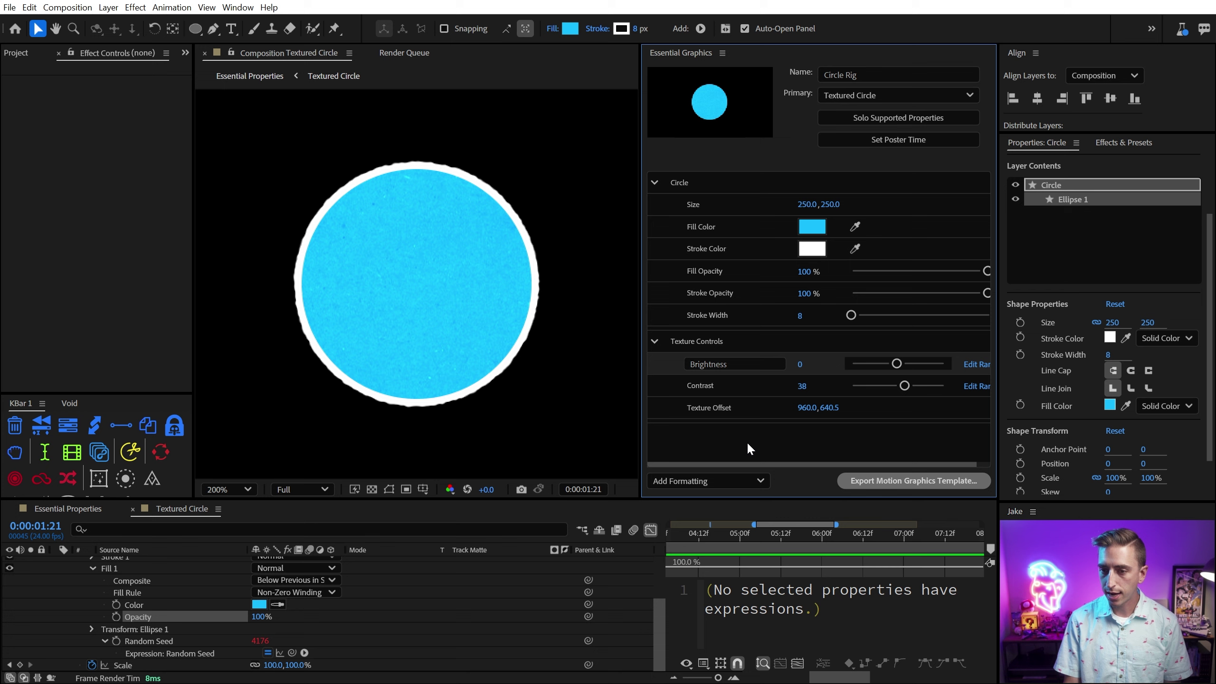
Step: In the Essential Properties comp, expand layer 1's Essential Properties Circle group
{"action": "left_click", "coordinate": [63, 509]}
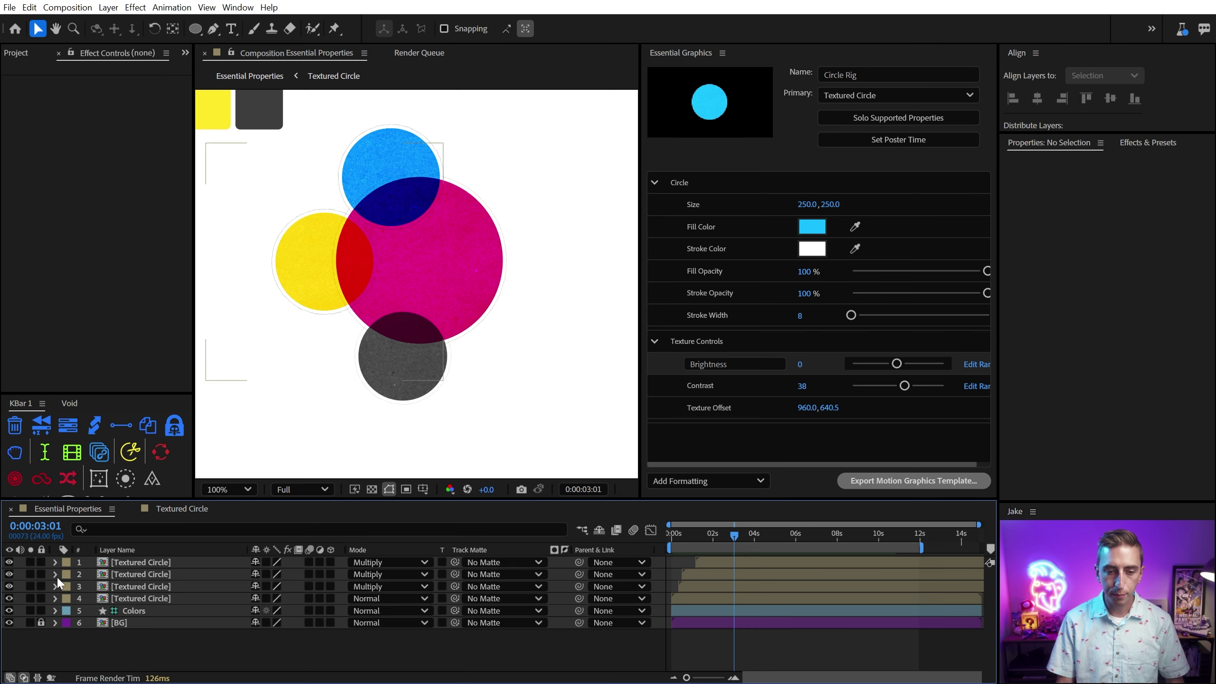
{"action": "left_click", "coordinate": [57, 563]}
{"action": "left_click", "coordinate": [67, 587]}
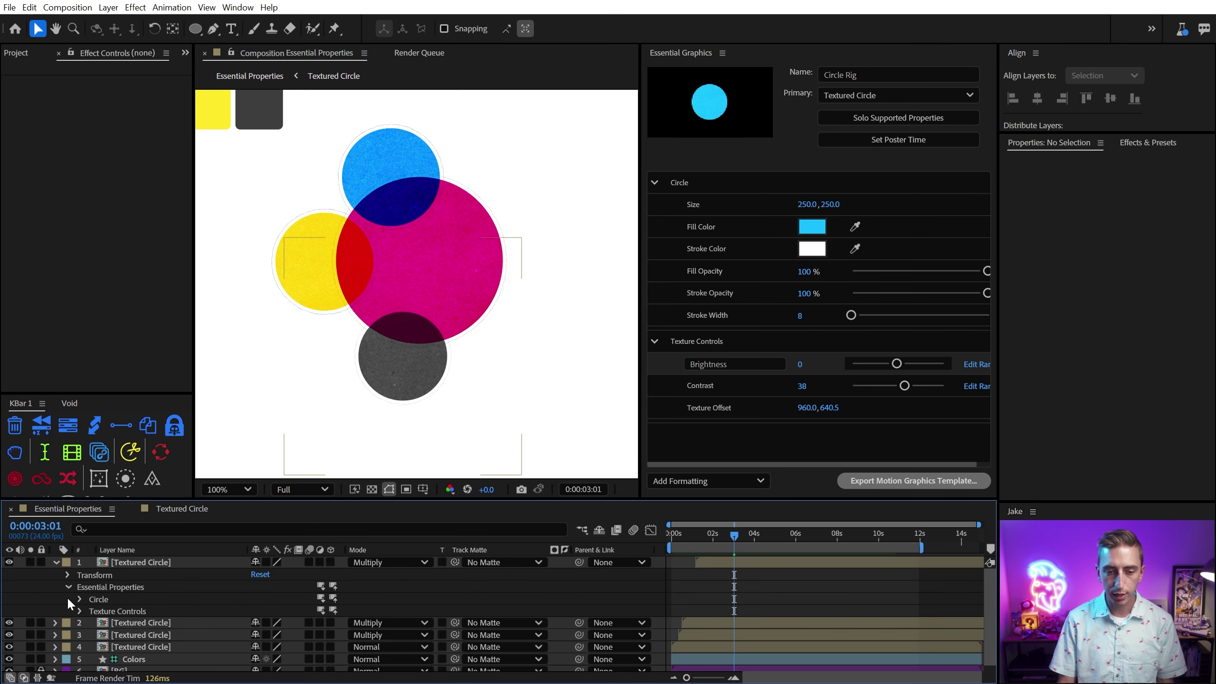
{"action": "left_click", "coordinate": [80, 600]}
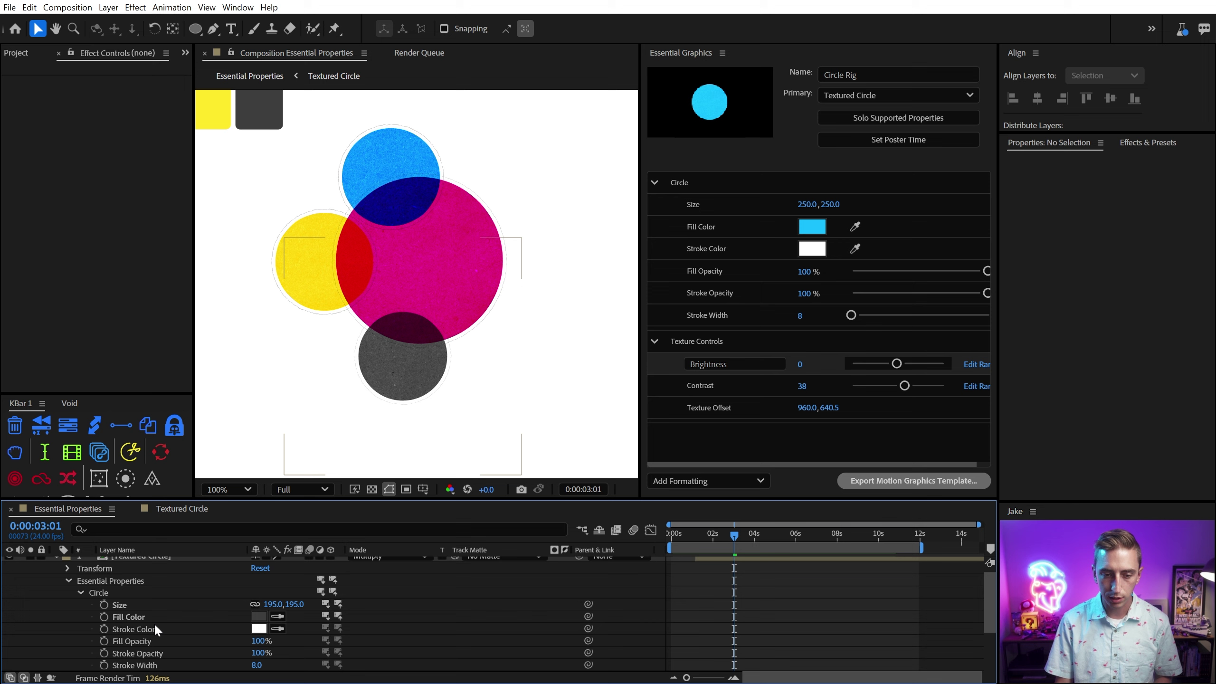
Step: Set the pre-comp's default Stroke Opacity to 0%, then return to Essential Properties
{"action": "left_click", "coordinate": [177, 508]}
{"action": "left_click", "coordinate": [346, 319]}
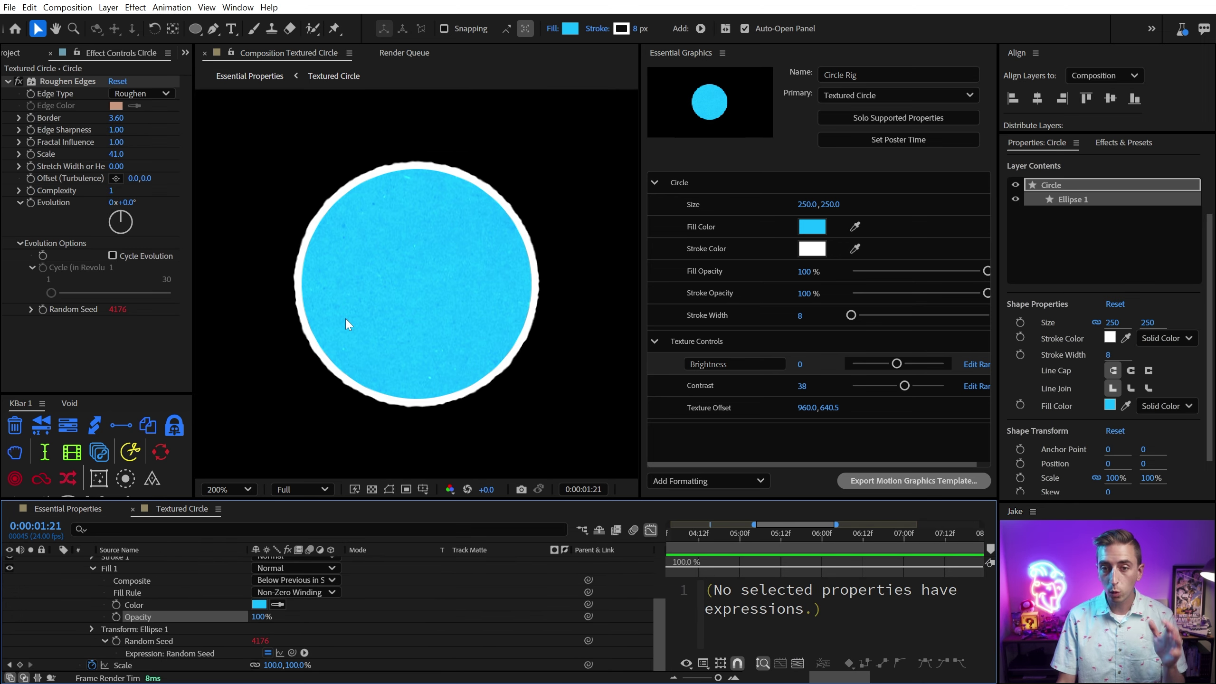
{"action": "scroll", "coordinate": [158, 622], "scroll_direction": "up", "scroll_amount": 3}
{"action": "left_click_drag", "start_coordinate": [925, 290], "coordinate": [834, 293]}
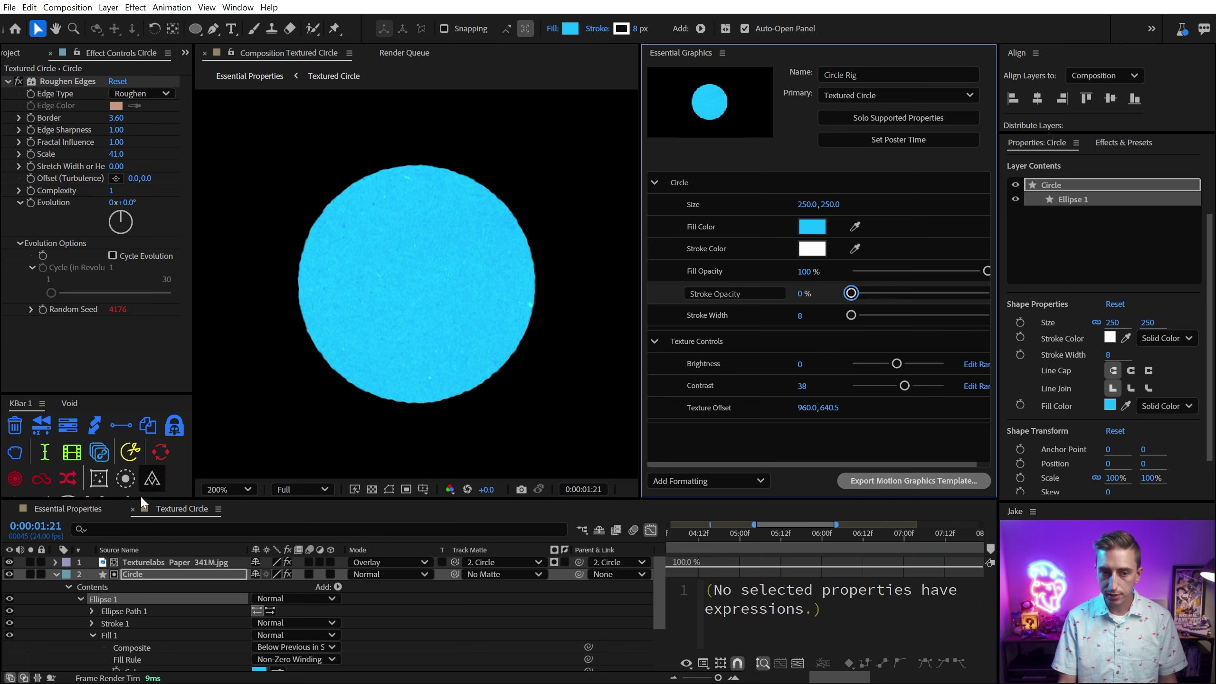
{"action": "left_click", "coordinate": [87, 507]}
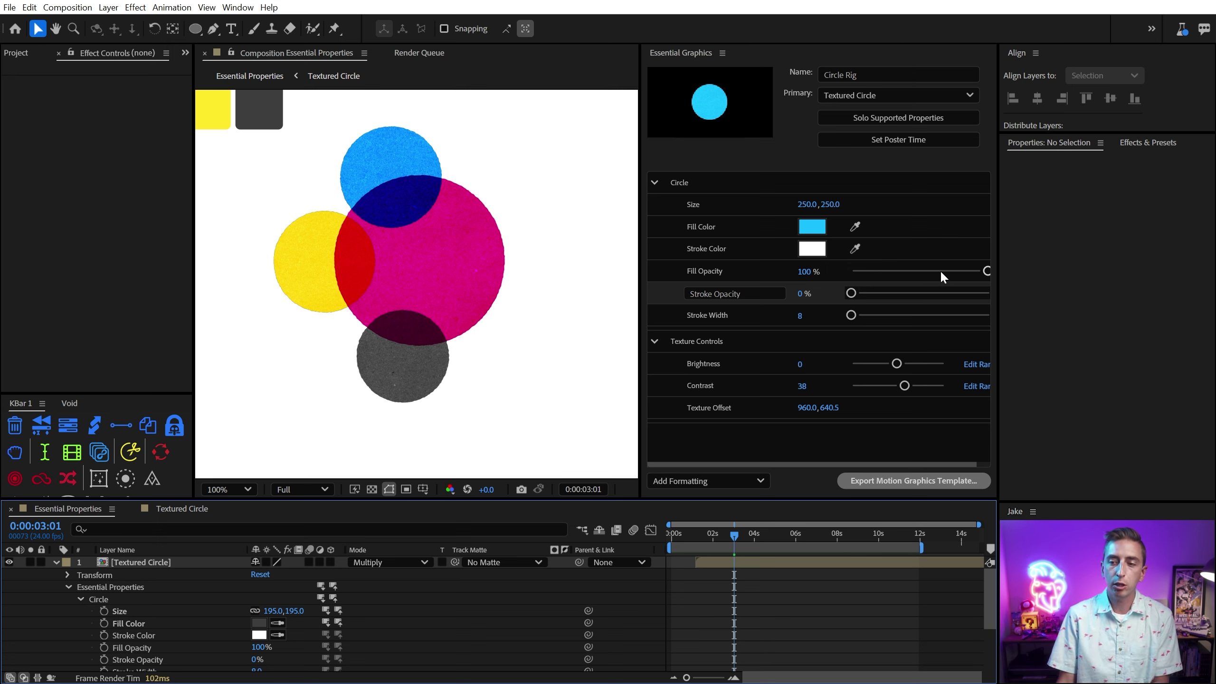
{"action": "left_click", "coordinate": [874, 271]}
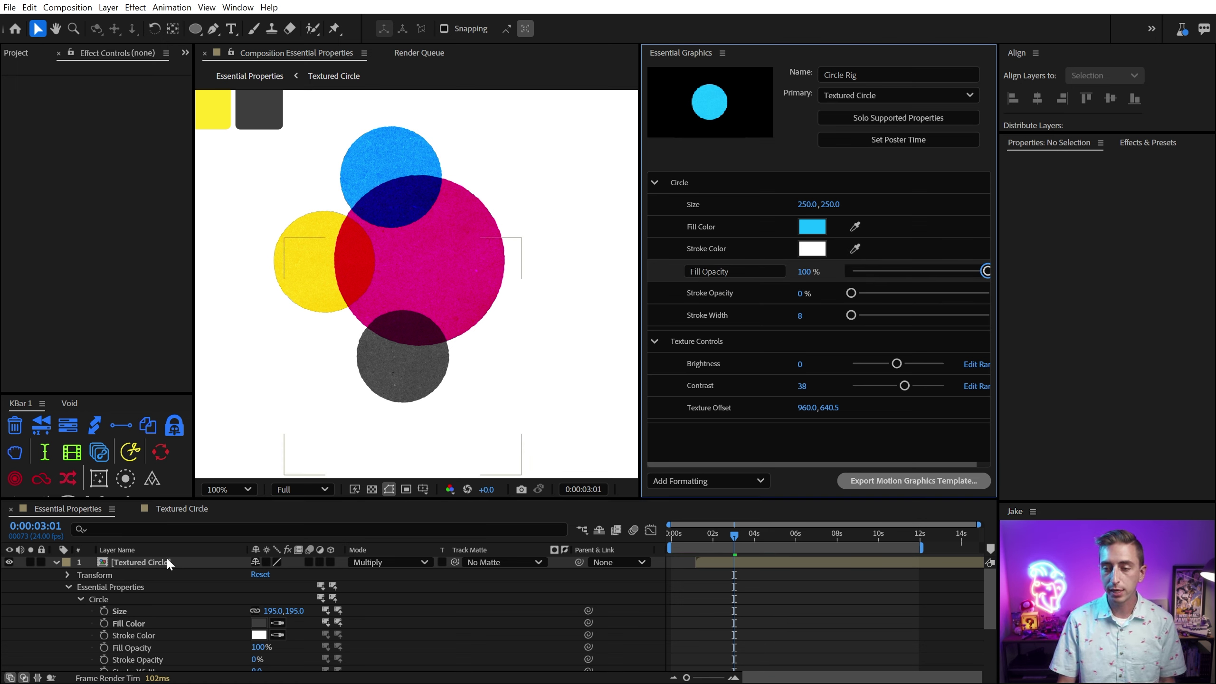
{"action": "scroll", "coordinate": [138, 585], "scroll_direction": "down", "scroll_amount": 2}
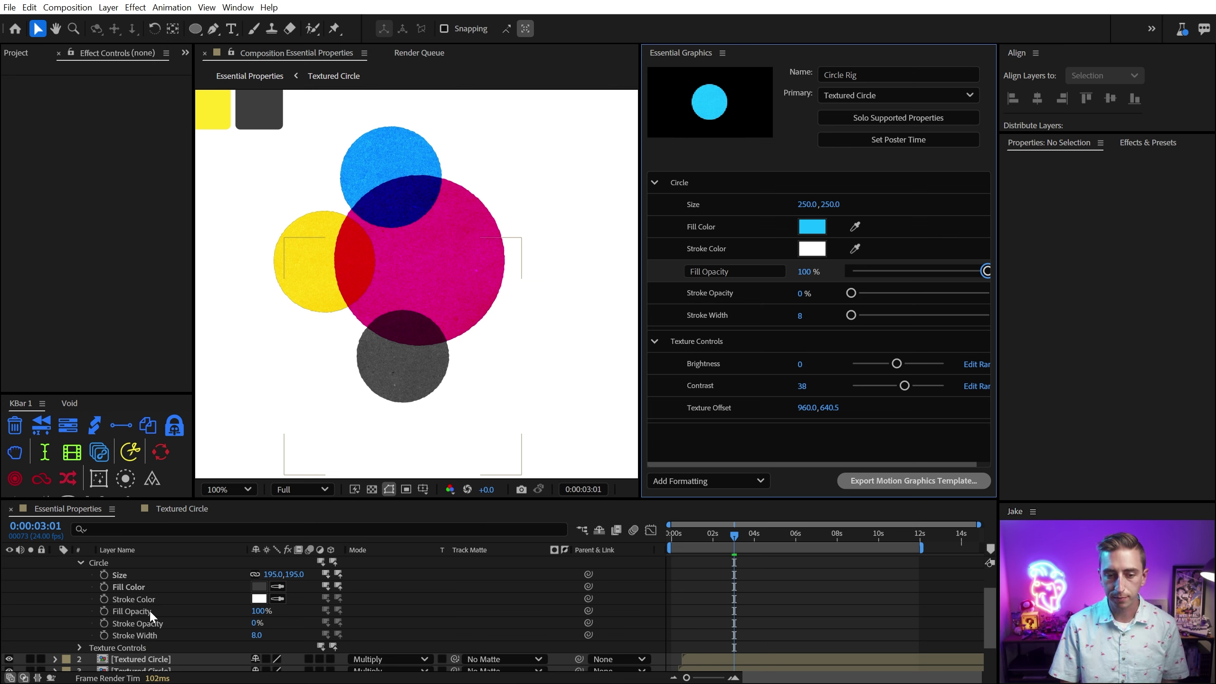
Step: Set the grey circle's Fill Opacity 0%, Stroke Opacity 100% and a dark grey stroke colour
{"action": "scroll", "coordinate": [139, 589], "scroll_direction": "up", "scroll_amount": 3}
{"action": "left_click", "coordinate": [132, 563]}
{"action": "scroll", "coordinate": [191, 637], "scroll_direction": "down", "scroll_amount": 2}
{"action": "left_click", "coordinate": [257, 610]}
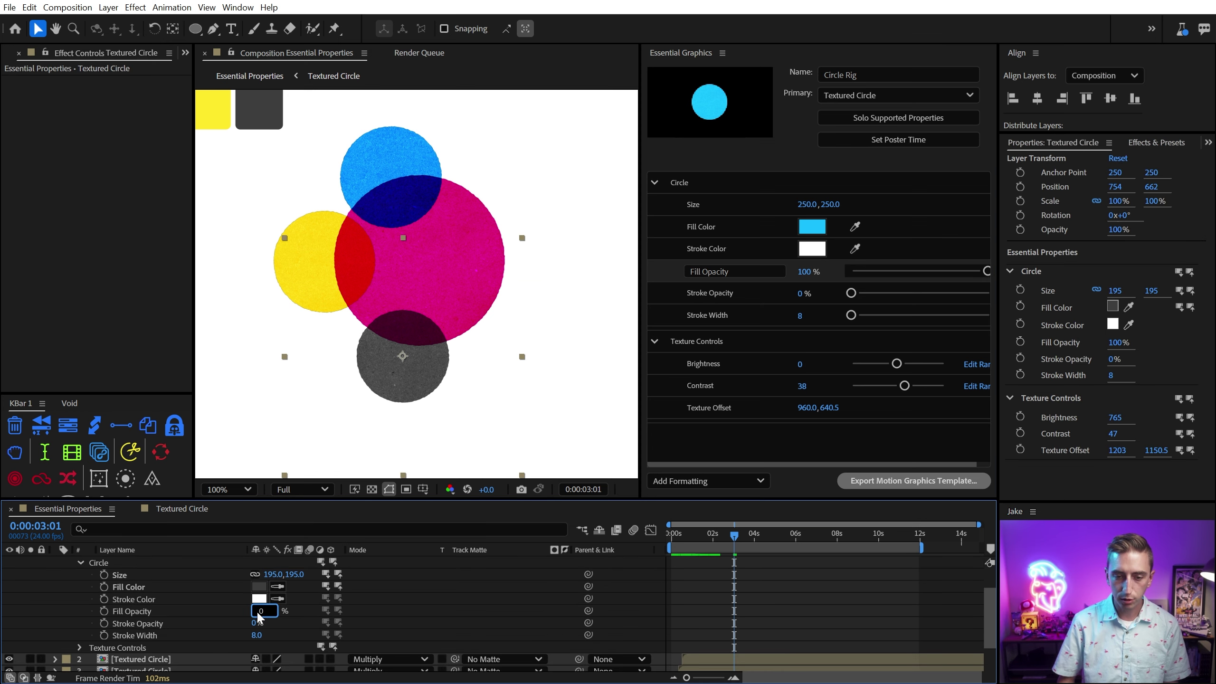
{"action": "type", "text": "0"}
{"action": "key", "text": "Return"}
{"action": "left_click_drag", "start_coordinate": [257, 628], "coordinate": [461, 626]}
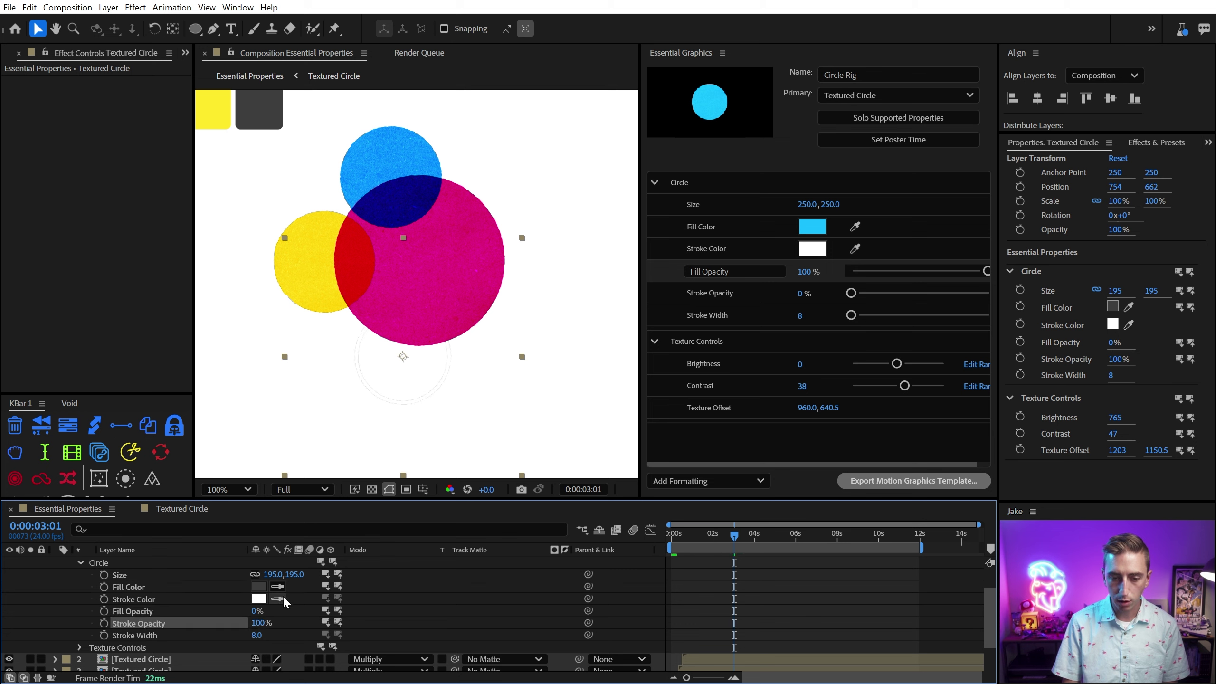
{"action": "left_click", "coordinate": [261, 109]}
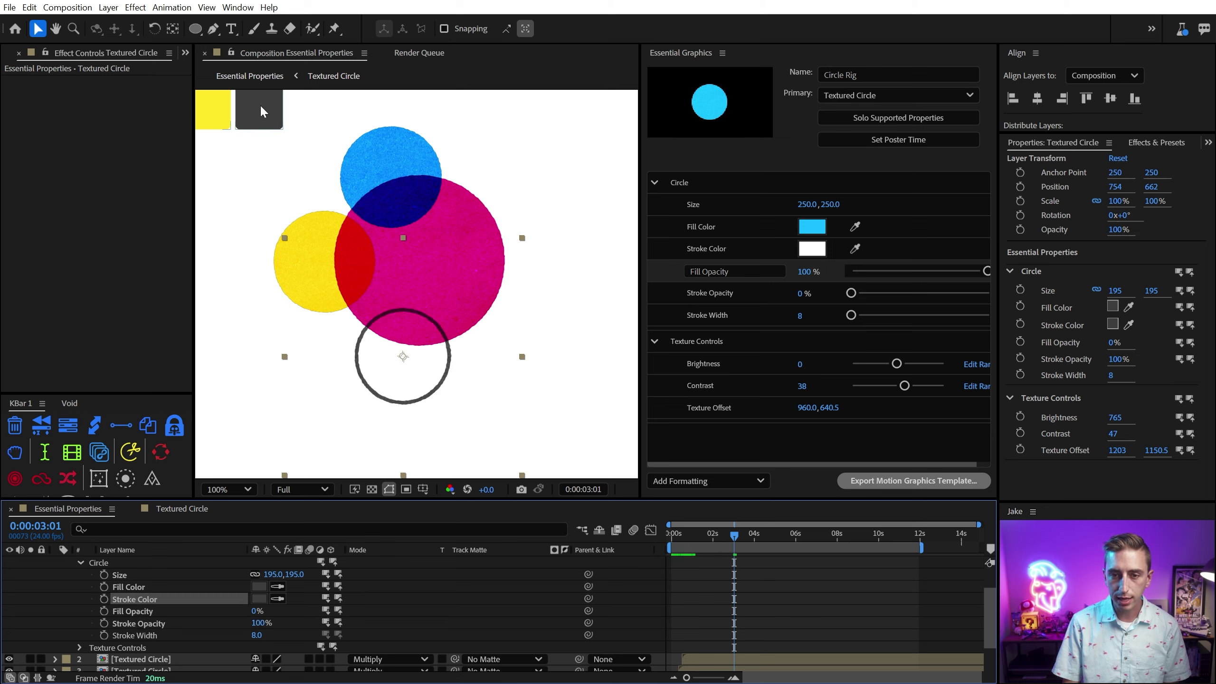
Step: Make the ring's Stroke Width 15 and enlarge its Size to 478
{"action": "left_click_drag", "start_coordinate": [253, 635], "coordinate": [253, 631]}
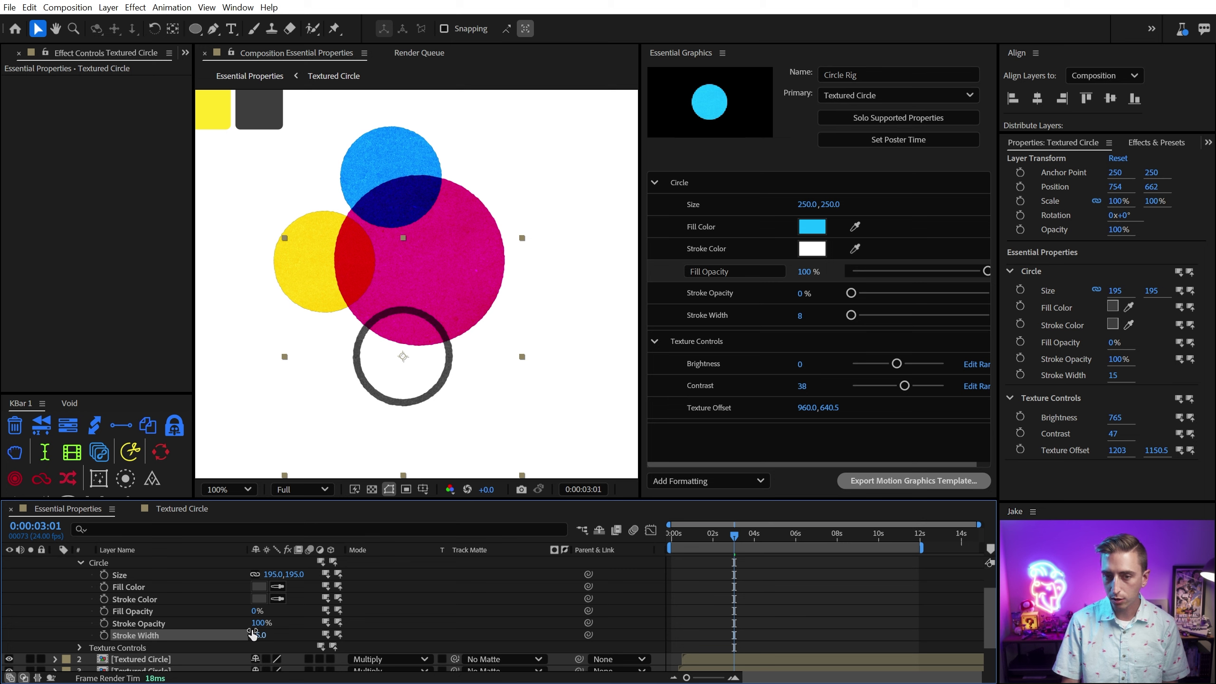
{"action": "left_click_drag", "start_coordinate": [710, 539], "coordinate": [643, 540]}
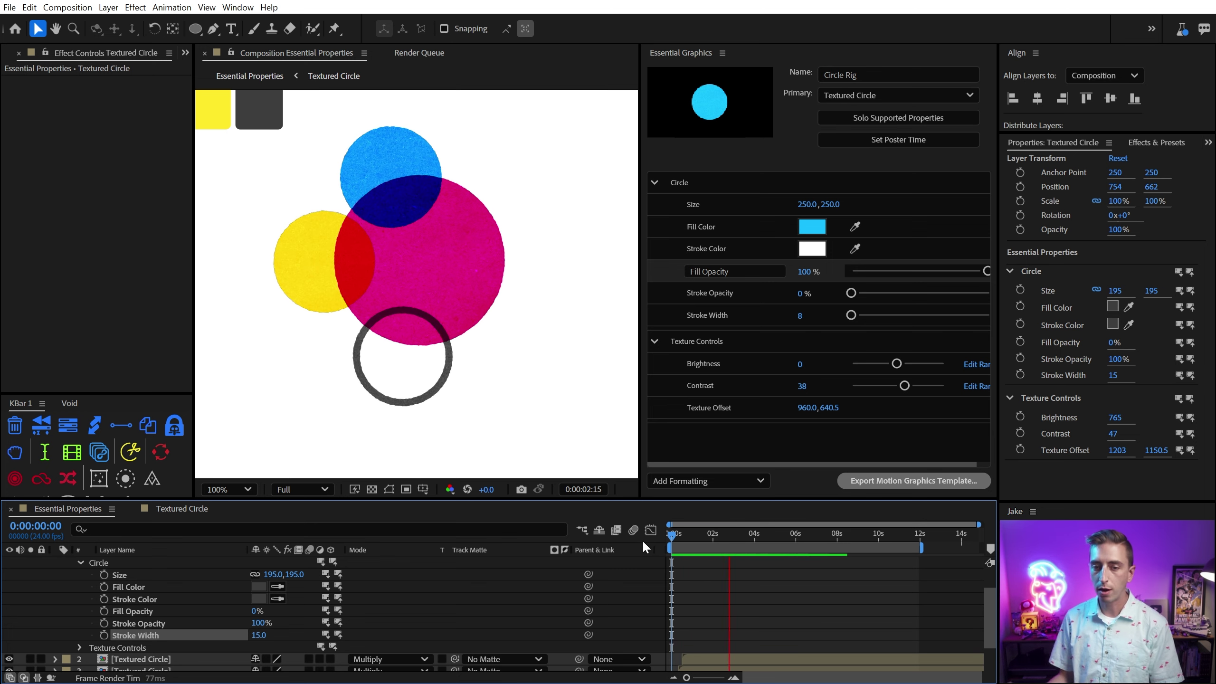
{"action": "key", "text": "space"}
{"action": "left_click_drag", "start_coordinate": [300, 574], "coordinate": [473, 545]}
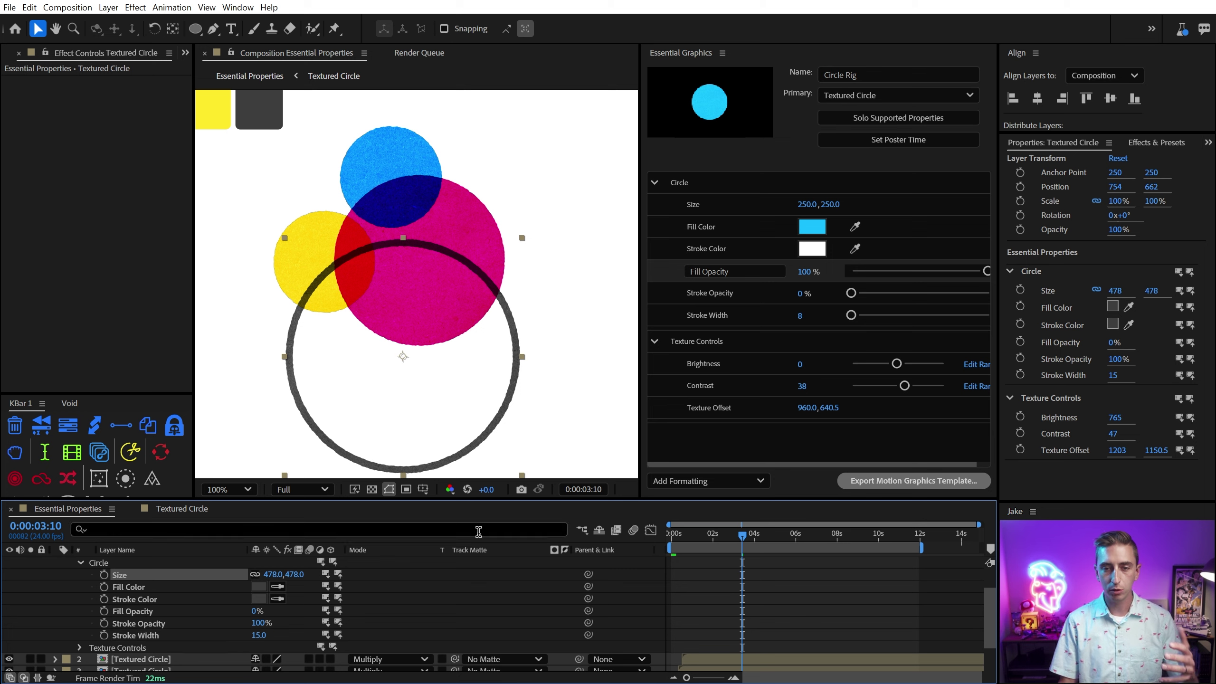
Step: Shift the ring layer to start slightly earlier and preview from the beginning
{"action": "left_click", "coordinate": [842, 608]}
{"action": "key", "text": "u"}
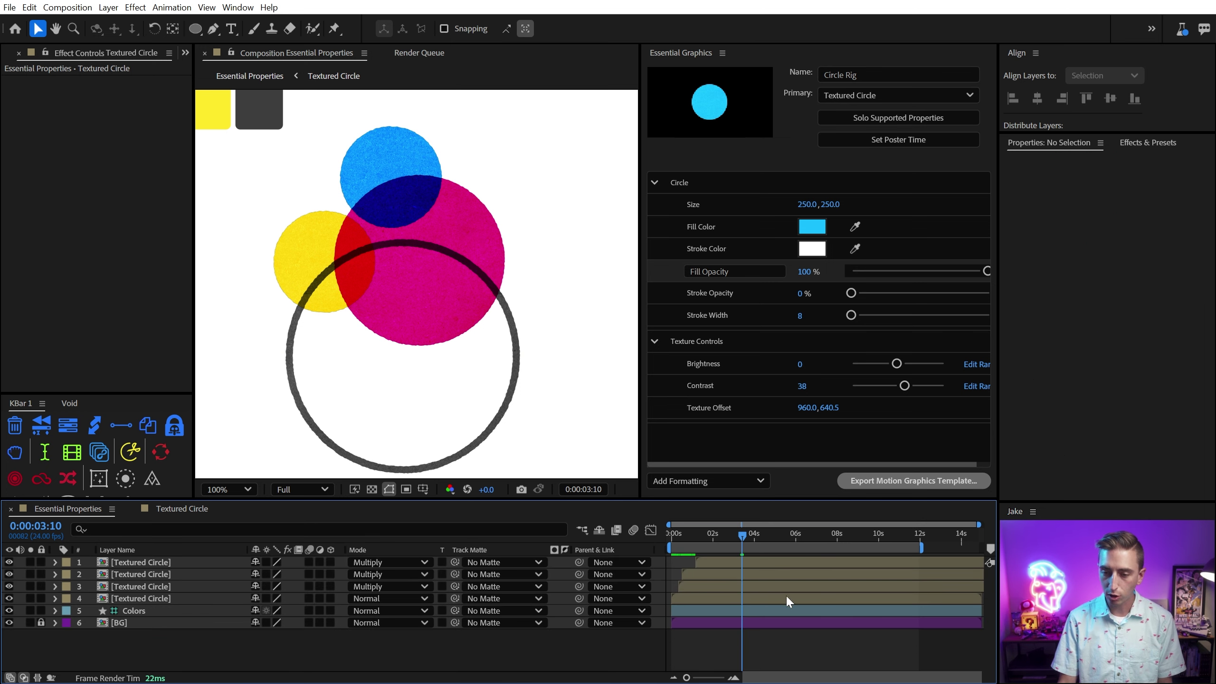
{"action": "left_click_drag", "start_coordinate": [733, 565], "coordinate": [715, 563]}
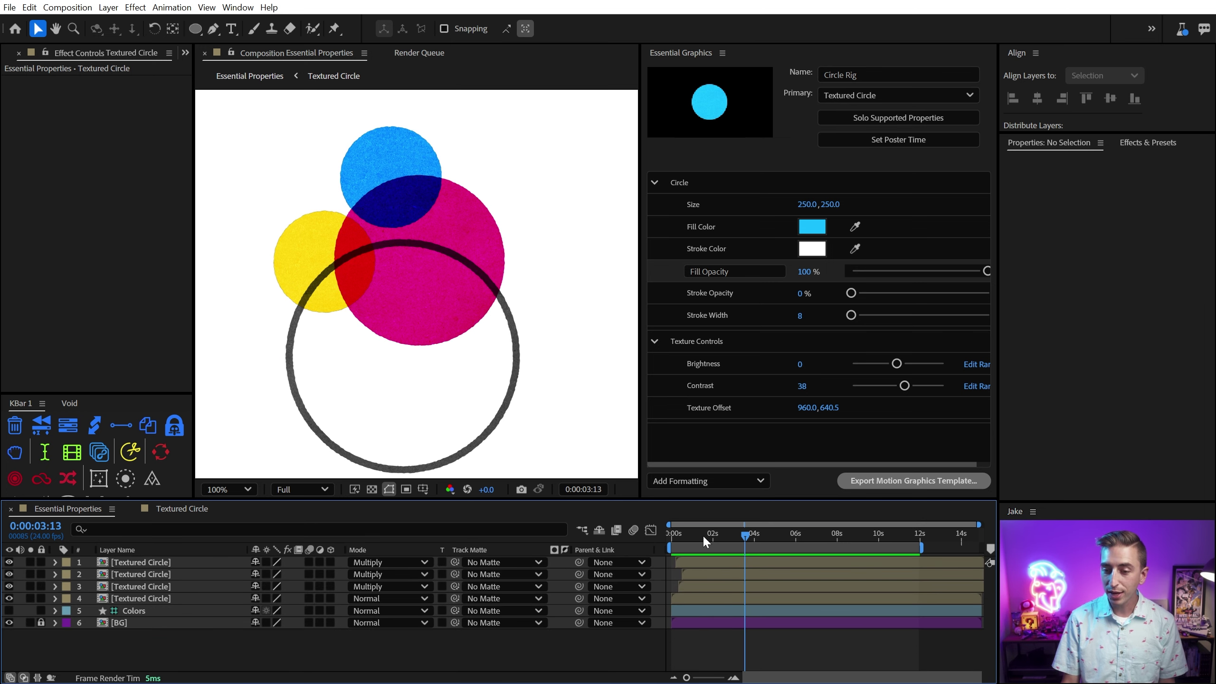
{"action": "key", "text": "Home"}
{"action": "key", "text": "space"}
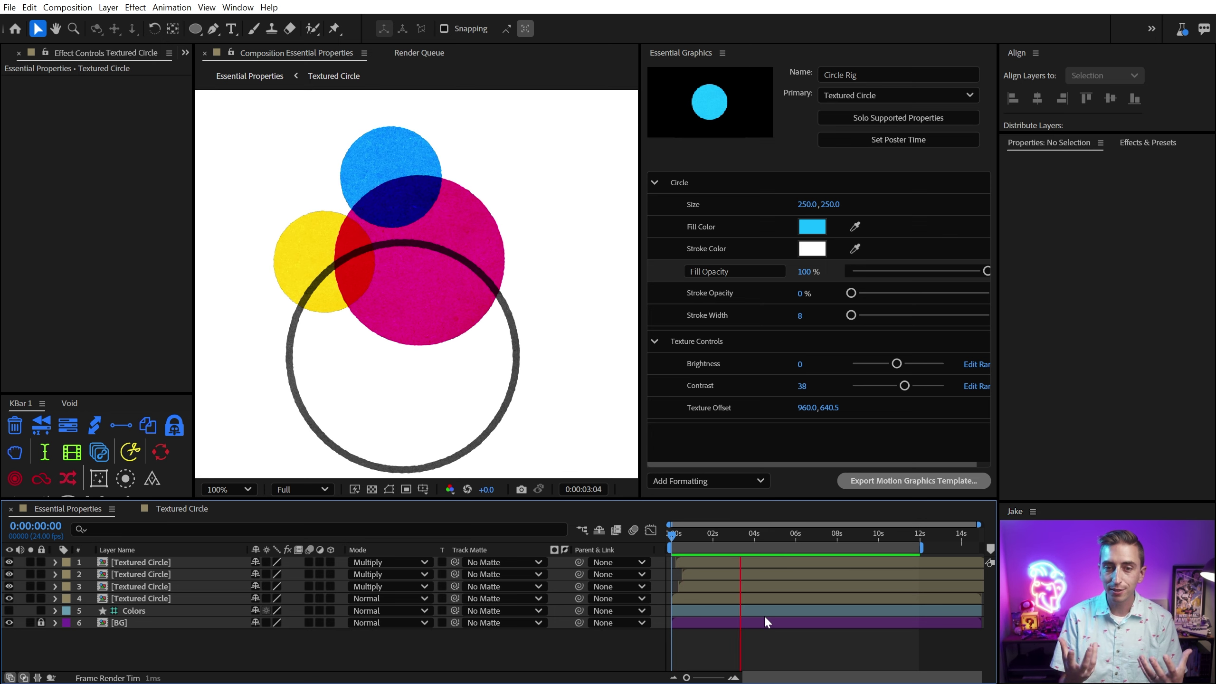
{"action": "key", "text": "space"}
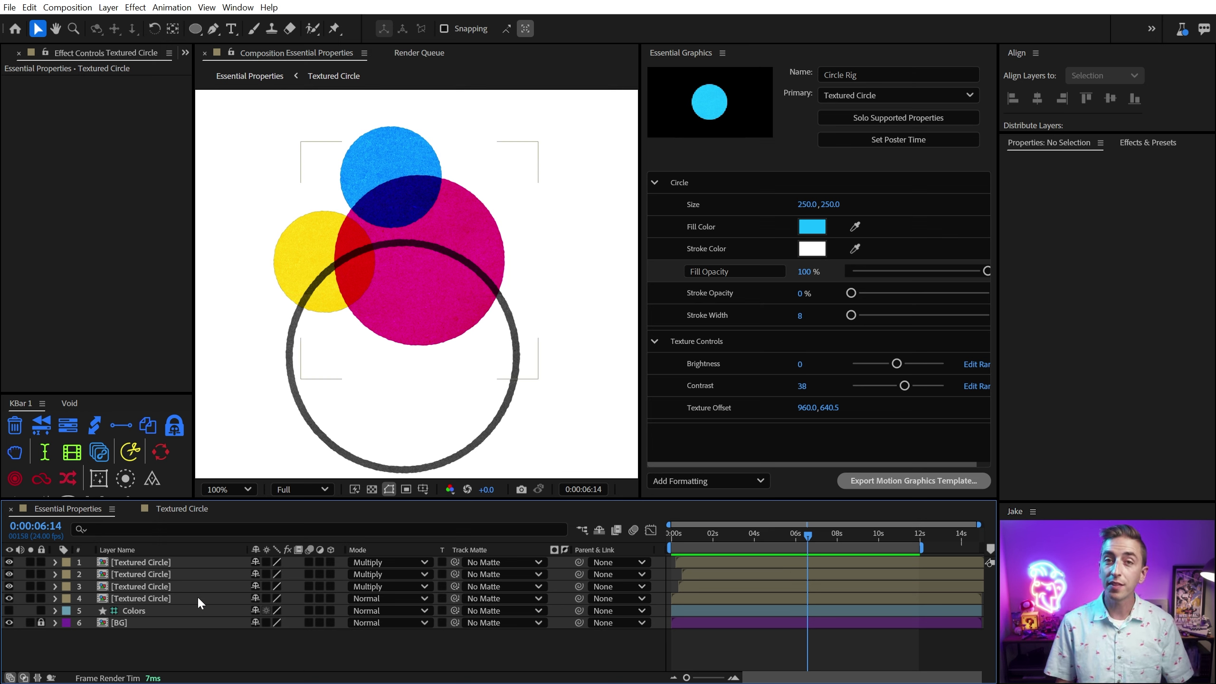
Step: Expand the ring's Circle properties, then open the Textured Circle pre-comp
{"action": "left_click", "coordinate": [55, 562]}
{"action": "left_click", "coordinate": [67, 587]}
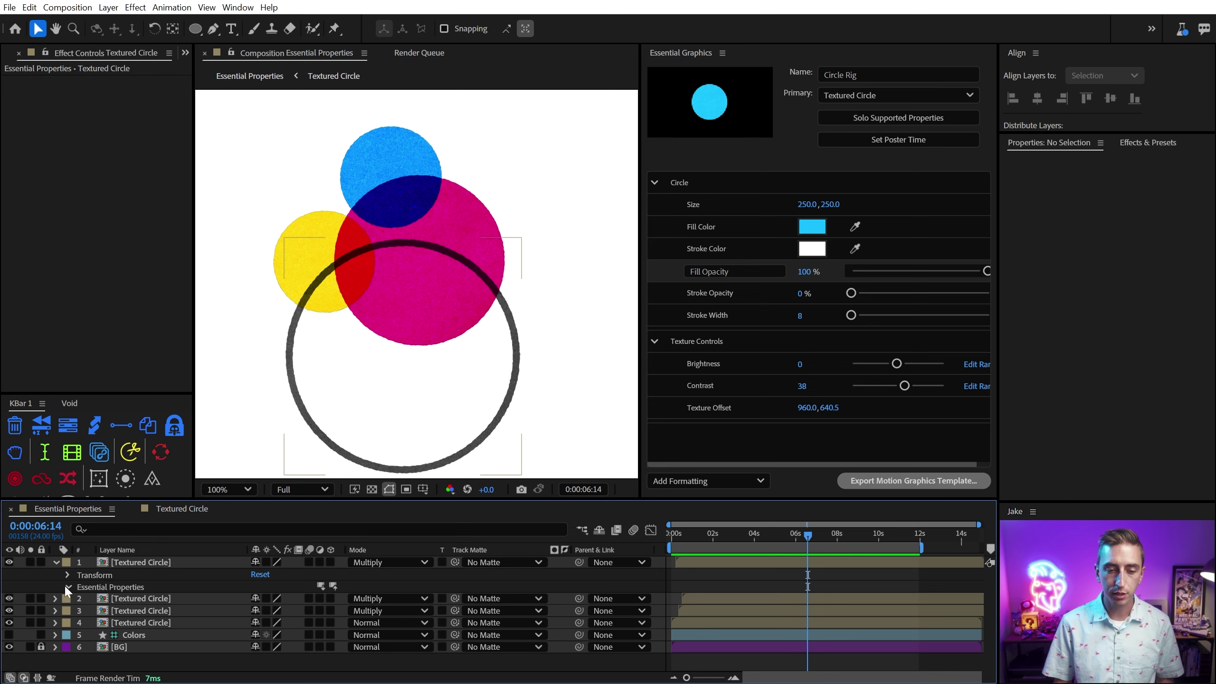
{"action": "left_click", "coordinate": [140, 587]}
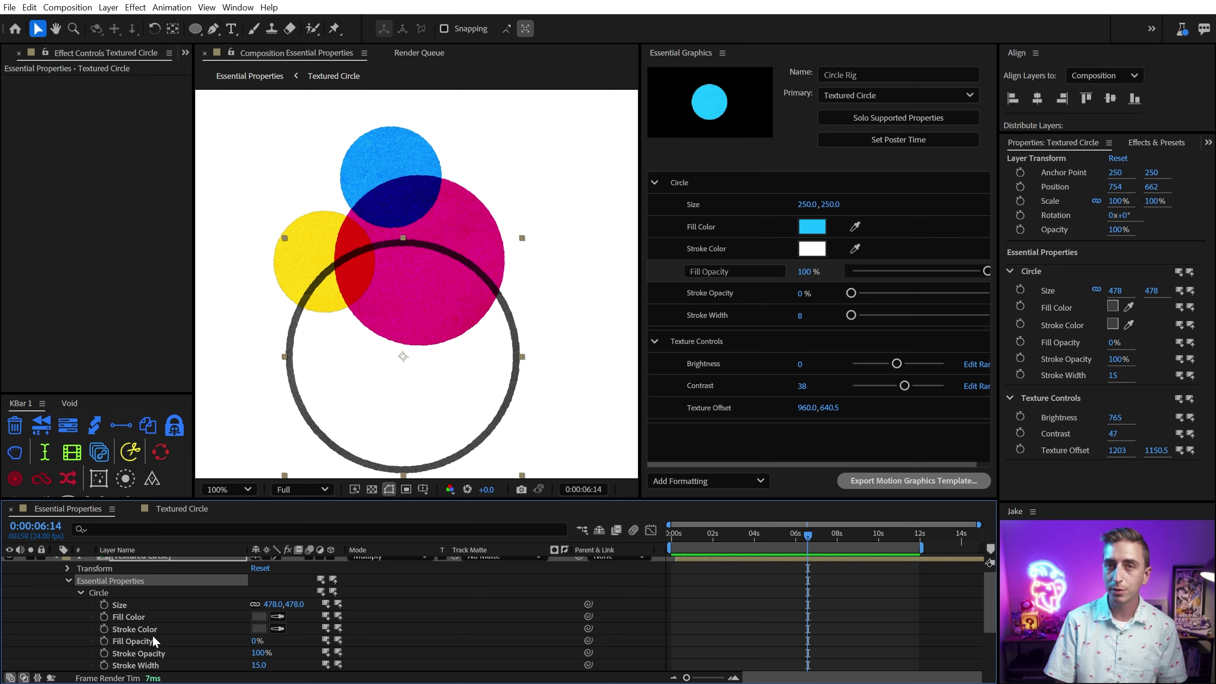
{"action": "scroll", "coordinate": [147, 637], "scroll_direction": "down", "scroll_amount": 2}
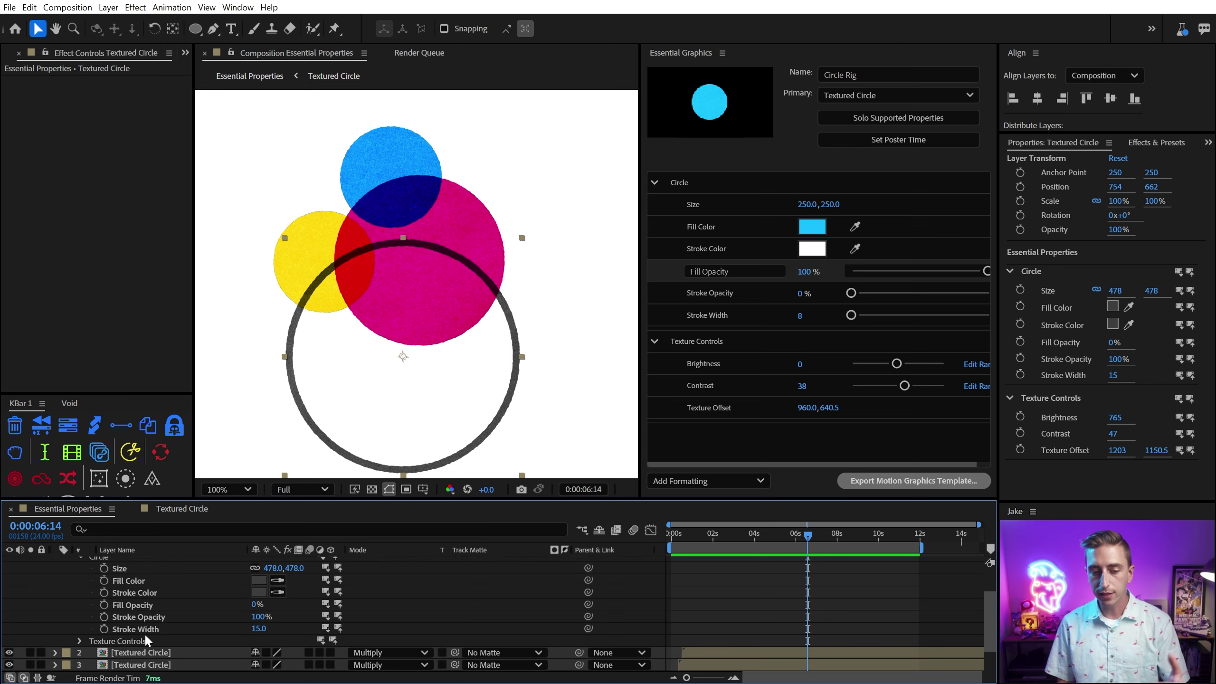
{"action": "scroll", "coordinate": [136, 611], "scroll_direction": "up", "scroll_amount": 2}
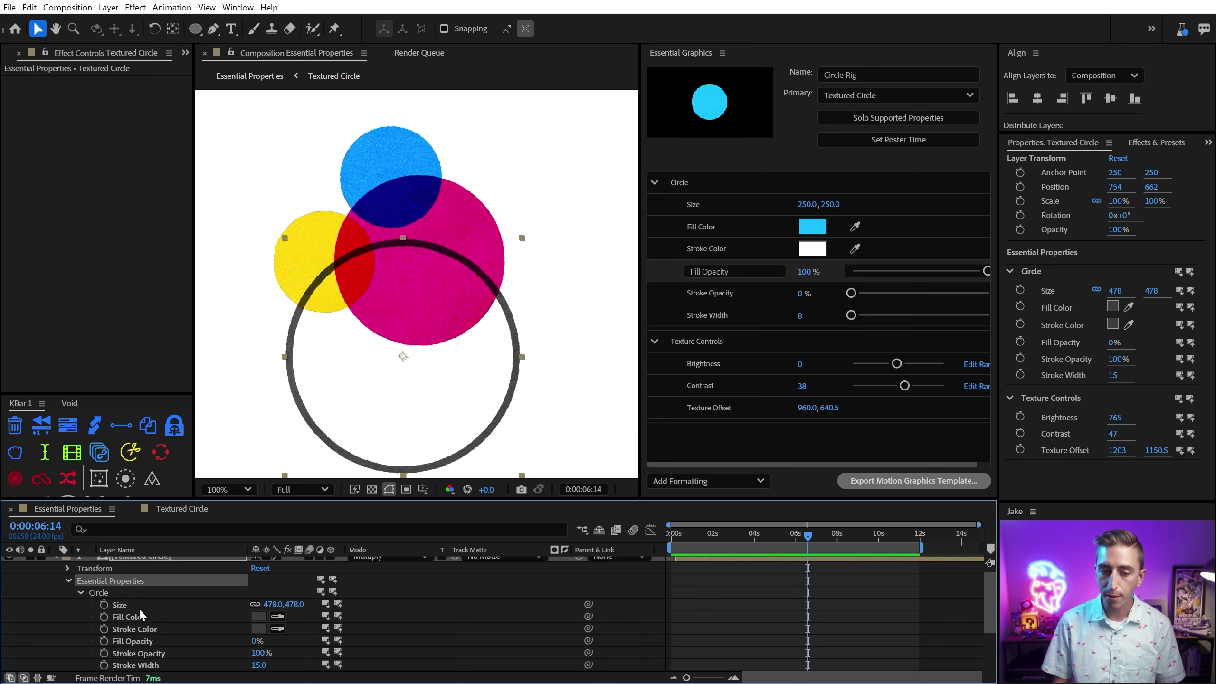
{"action": "left_click", "coordinate": [179, 509]}
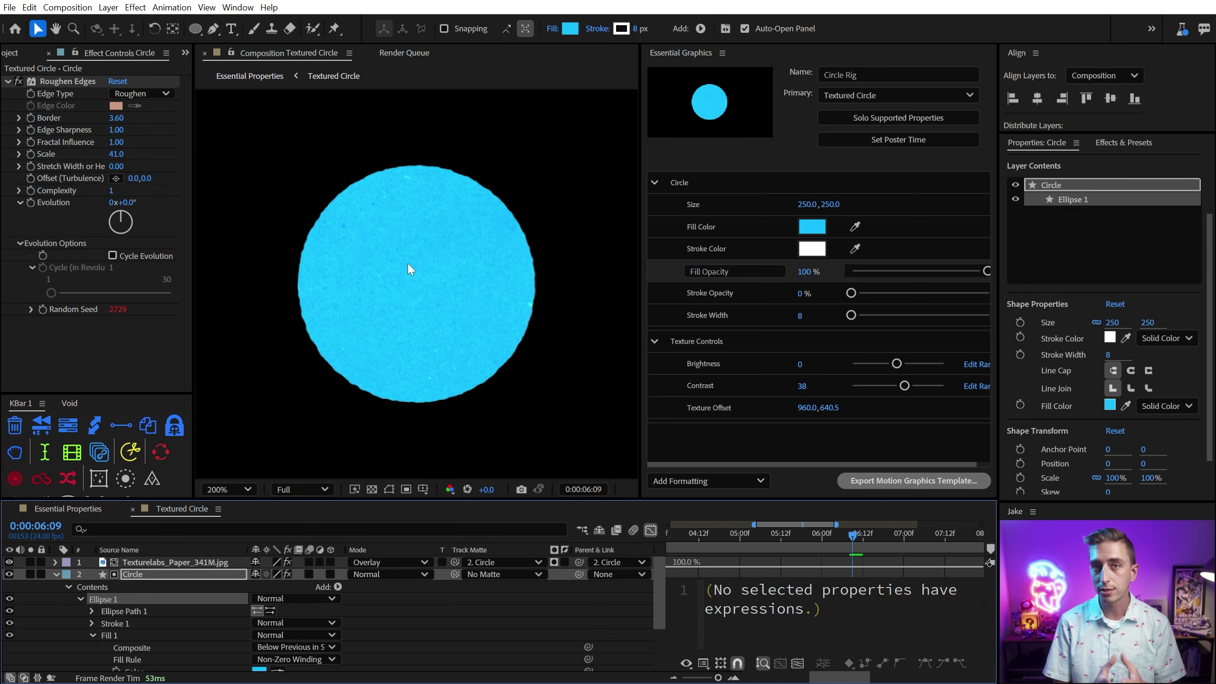
Step: Switch back to the Essential Properties comp with the CMYK circles and outline ring
{"action": "left_click", "coordinate": [61, 510]}
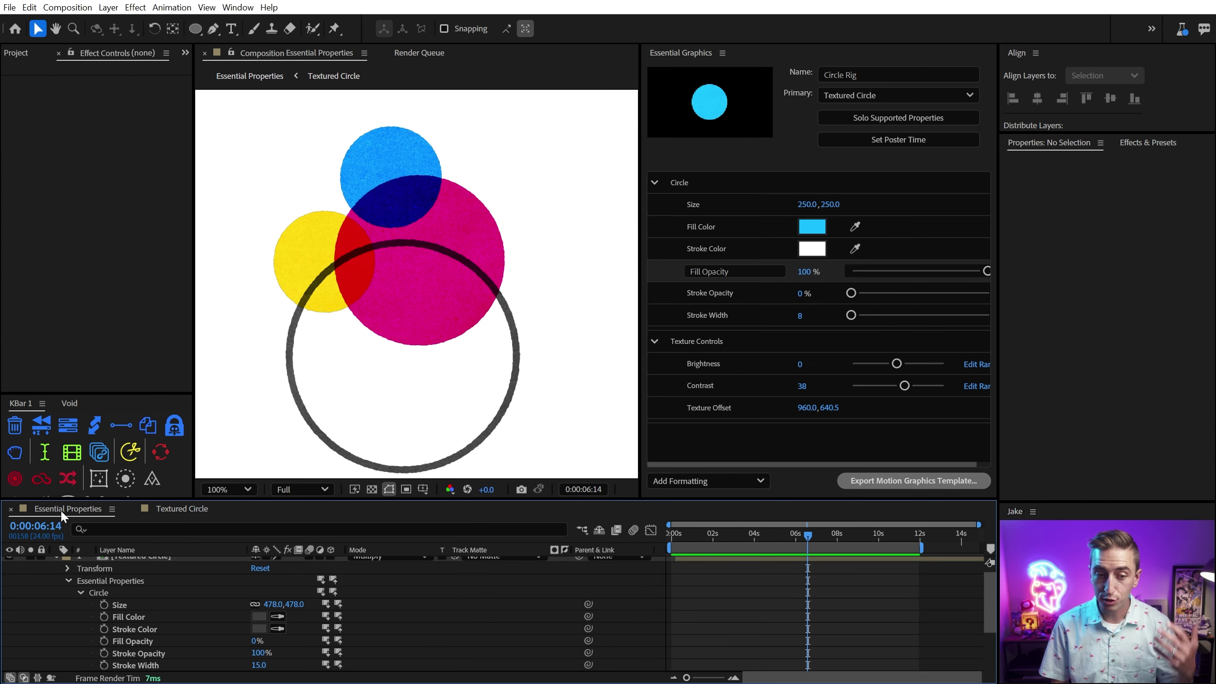